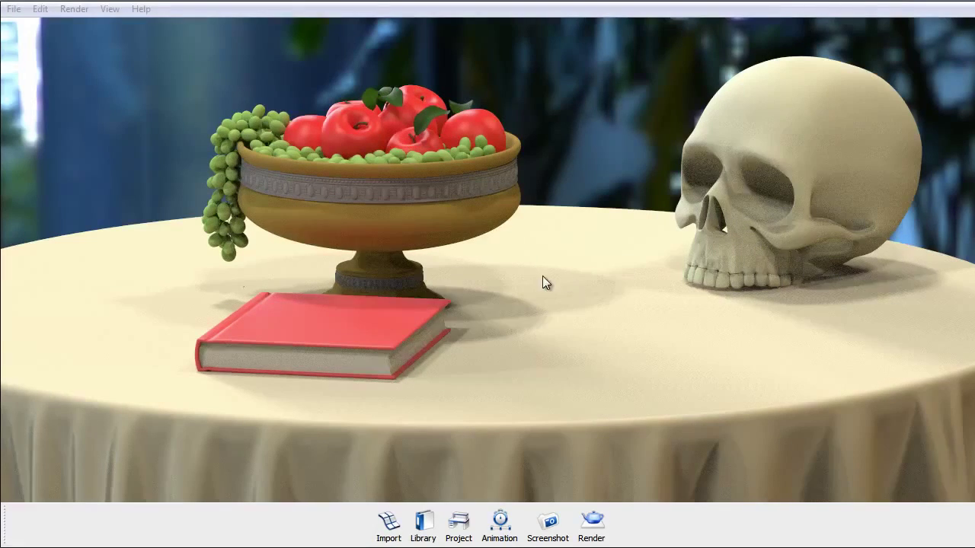
Step: Examine the still-life scene from several angles and inspect the red book's cover up close
{"action": "left_click_drag", "start_coordinate": [451, 265], "coordinate": [377, 248]}
{"action": "scroll", "coordinate": [377, 247], "scroll_direction": "up", "scroll_amount": 3}
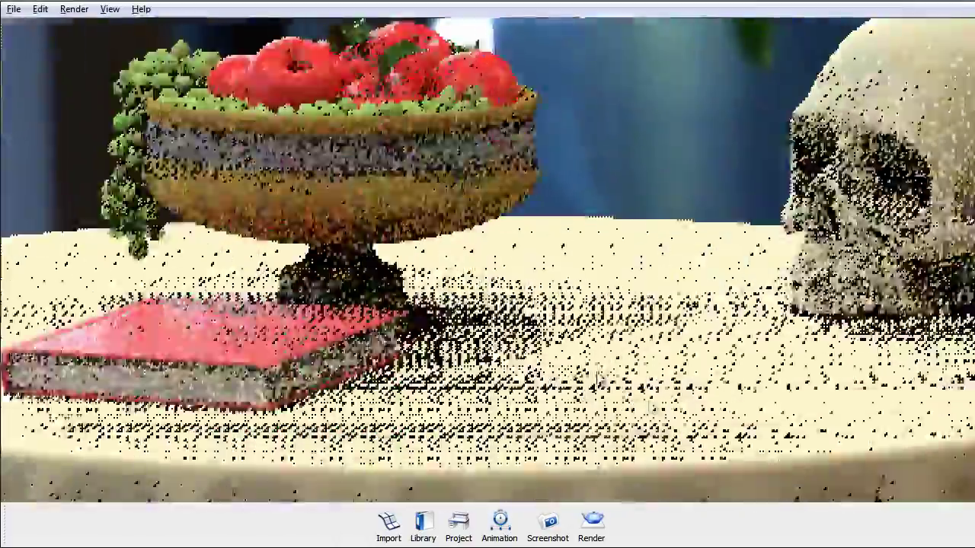
{"action": "middle_click_drag", "start_coordinate": [511, 263], "coordinate": [611, 191]}
{"action": "scroll", "coordinate": [493, 293], "scroll_direction": "up", "scroll_amount": 4}
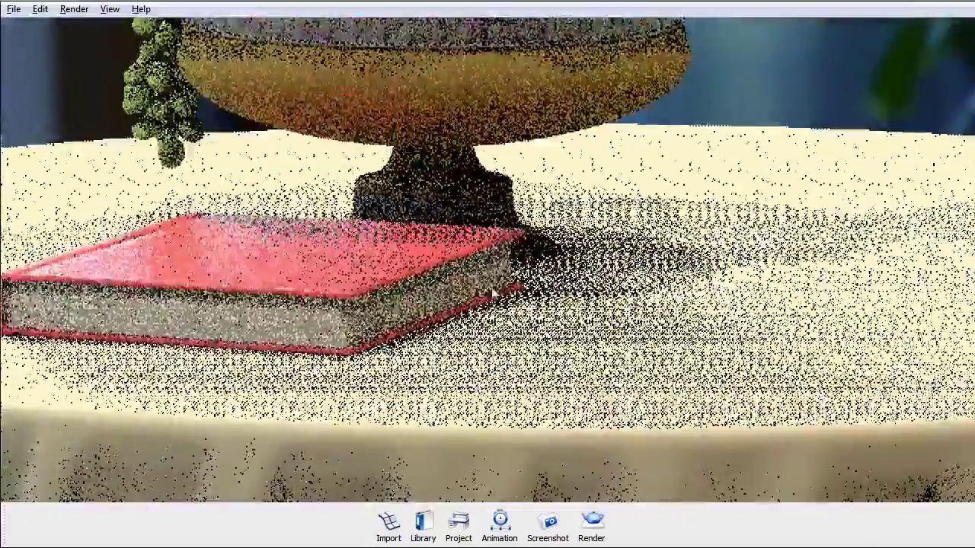
{"action": "scroll", "coordinate": [487, 281], "scroll_direction": "down", "scroll_amount": 6}
{"action": "left_click_drag", "start_coordinate": [463, 268], "coordinate": [473, 309]}
{"action": "scroll", "coordinate": [615, 340], "scroll_direction": "up", "scroll_amount": 2}
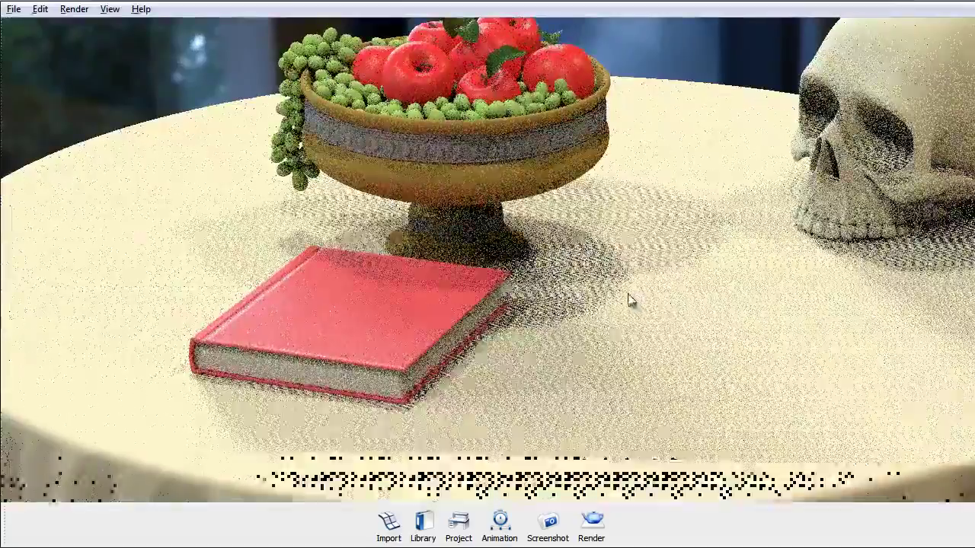
{"action": "middle_click_drag", "start_coordinate": [626, 312], "coordinate": [523, 262]}
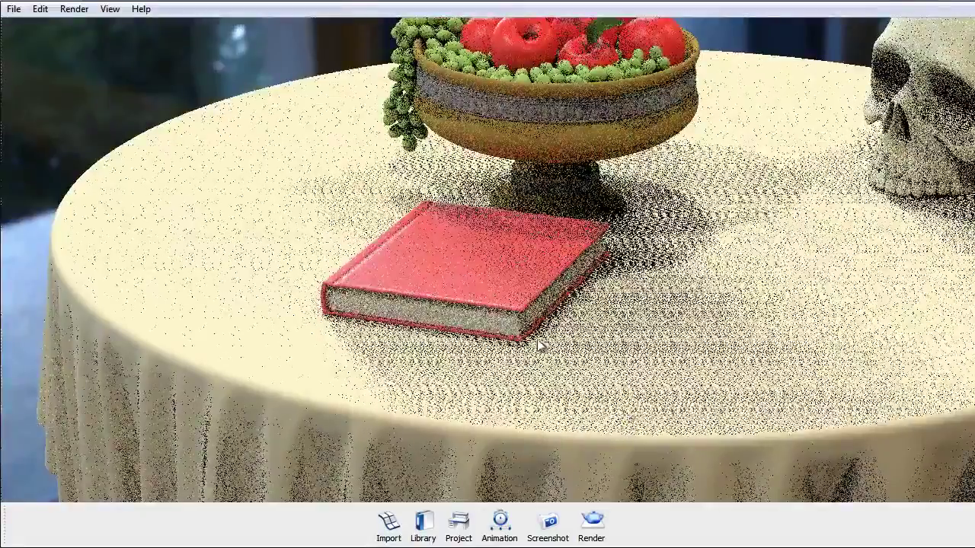
{"action": "left_click_drag", "start_coordinate": [539, 342], "coordinate": [373, 308]}
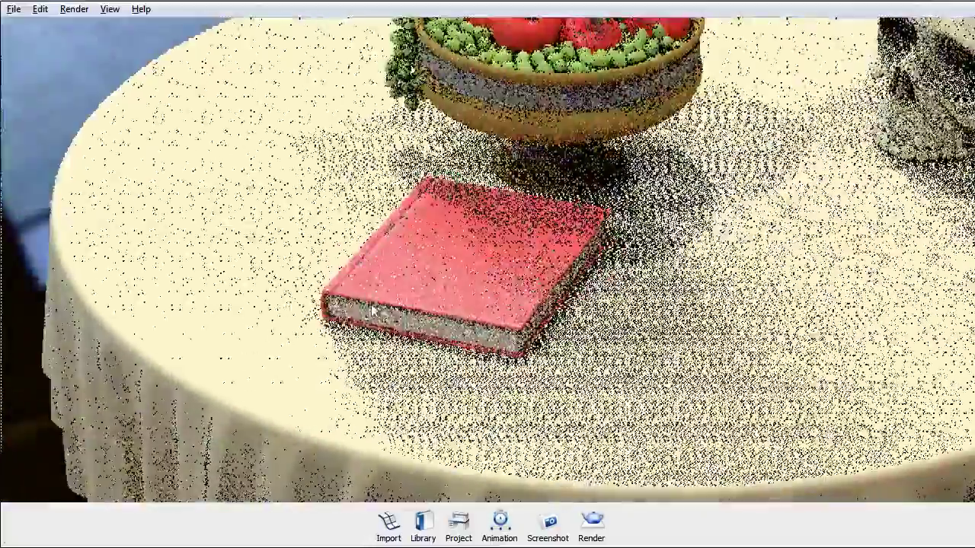
{"action": "scroll", "coordinate": [372, 309], "scroll_direction": "up", "scroll_amount": 6}
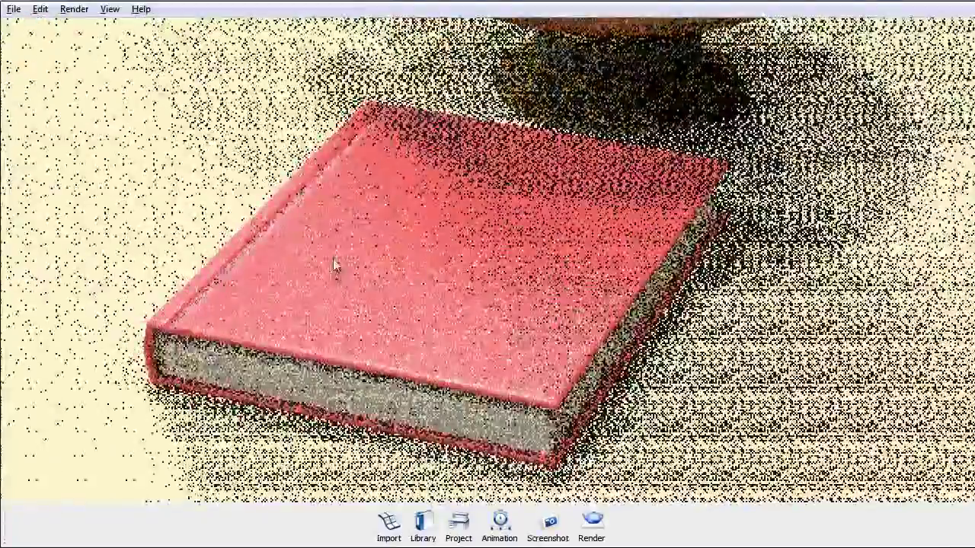
{"action": "scroll", "coordinate": [491, 295], "scroll_direction": "down", "scroll_amount": 2}
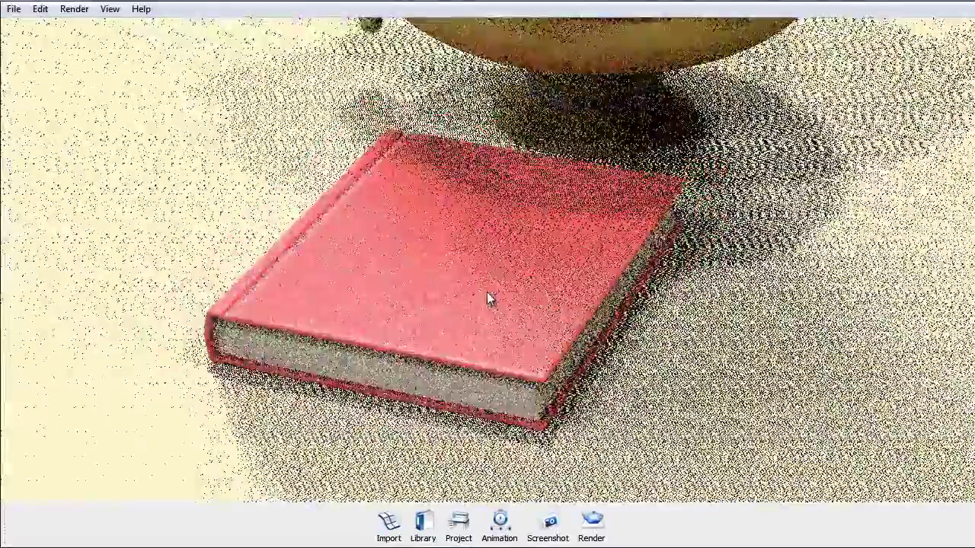
{"action": "scroll", "coordinate": [488, 297], "scroll_direction": "down", "scroll_amount": 2}
{"action": "scroll", "coordinate": [488, 297], "scroll_direction": "up", "scroll_amount": 6}
{"action": "scroll", "coordinate": [488, 297], "scroll_direction": "down", "scroll_amount": 1}
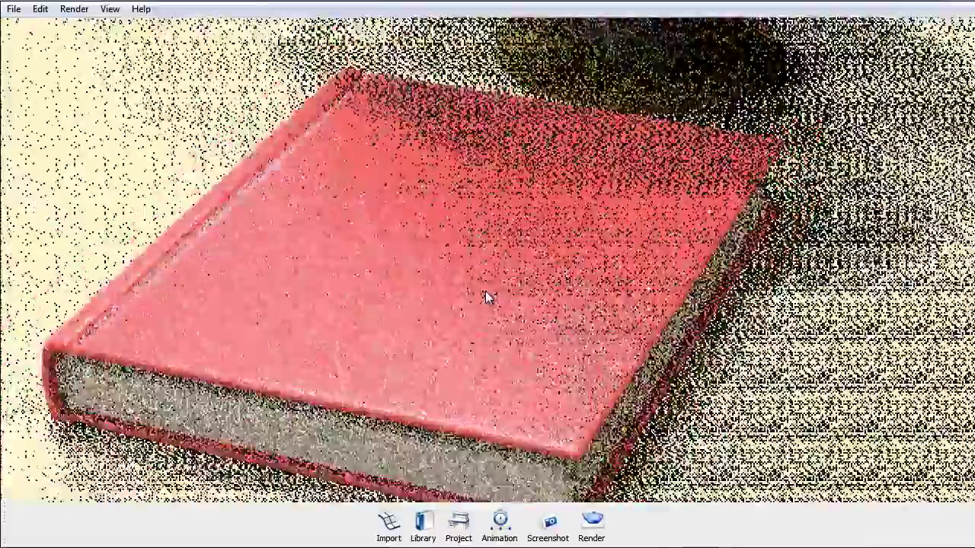
{"action": "scroll", "coordinate": [485, 292], "scroll_direction": "down", "scroll_amount": 2}
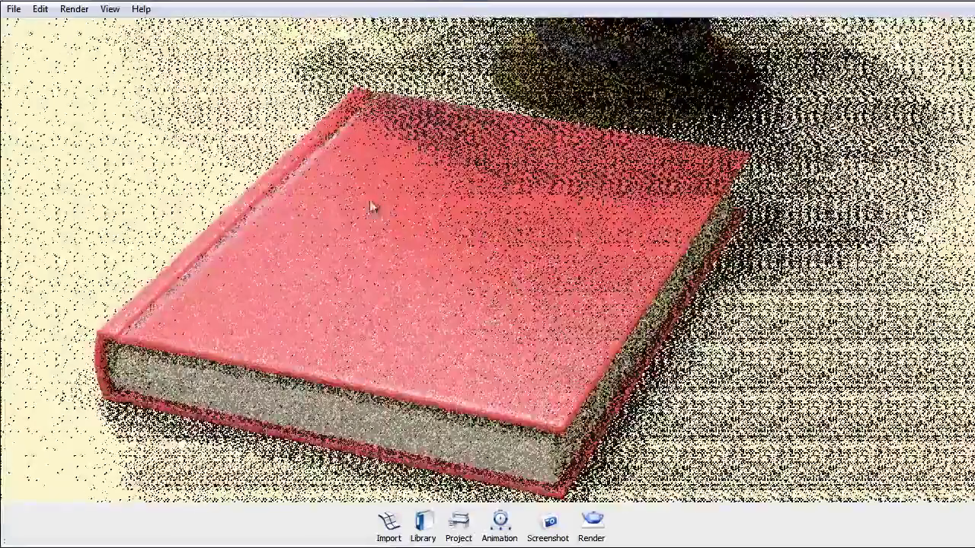
{"action": "middle_click_drag", "start_coordinate": [370, 207], "coordinate": [328, 185]}
Step: Set the book cover material's specular colour to a grey with value 189 and its roughness to 0.102
{"action": "key", "text": "space"}
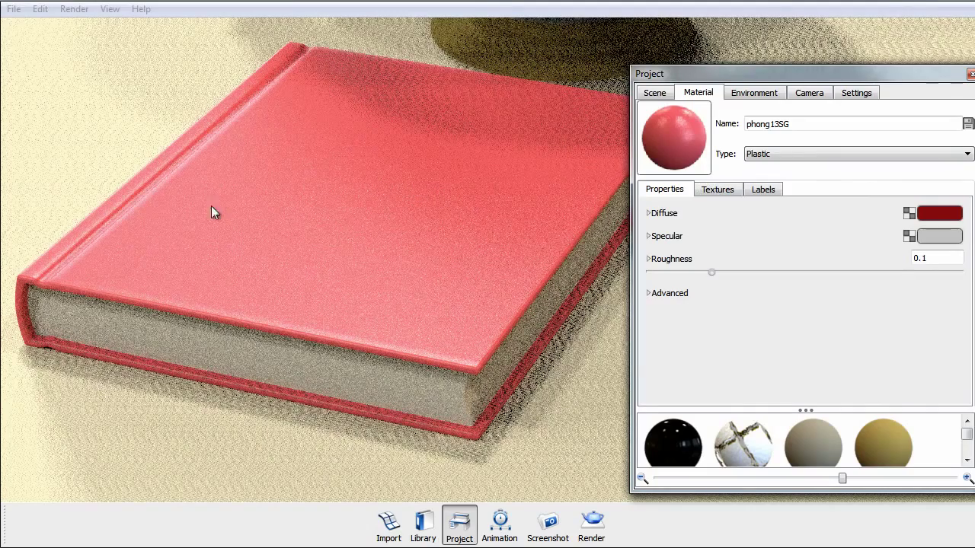
{"action": "left_click", "coordinate": [951, 238]}
{"action": "mouse_move", "coordinate": [974, 193]}
{"action": "left_mouse_down"}
{"action": "mouse_move", "coordinate": [974, 303]}
{"action": "mouse_move", "coordinate": [974, 201]}
{"action": "left_mouse_up"}
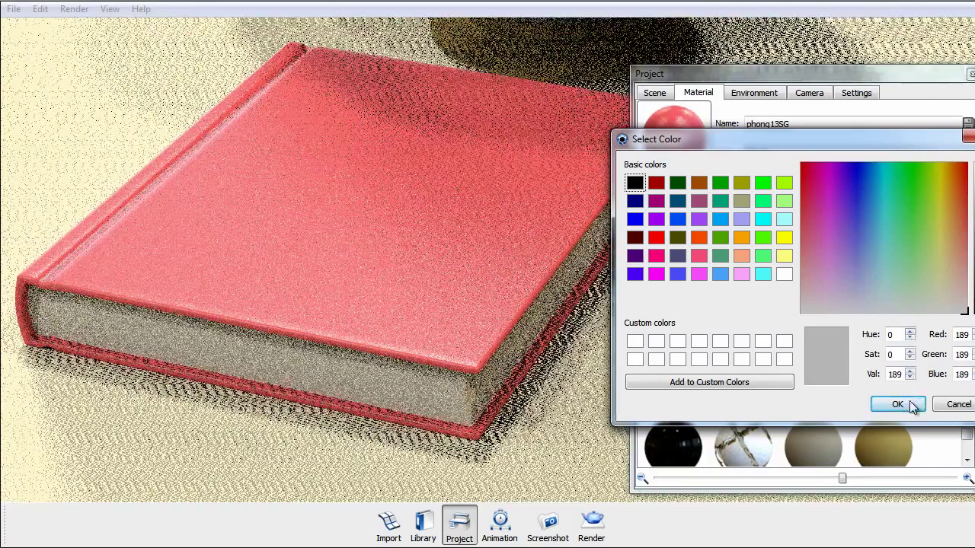
{"action": "left_click", "coordinate": [898, 404]}
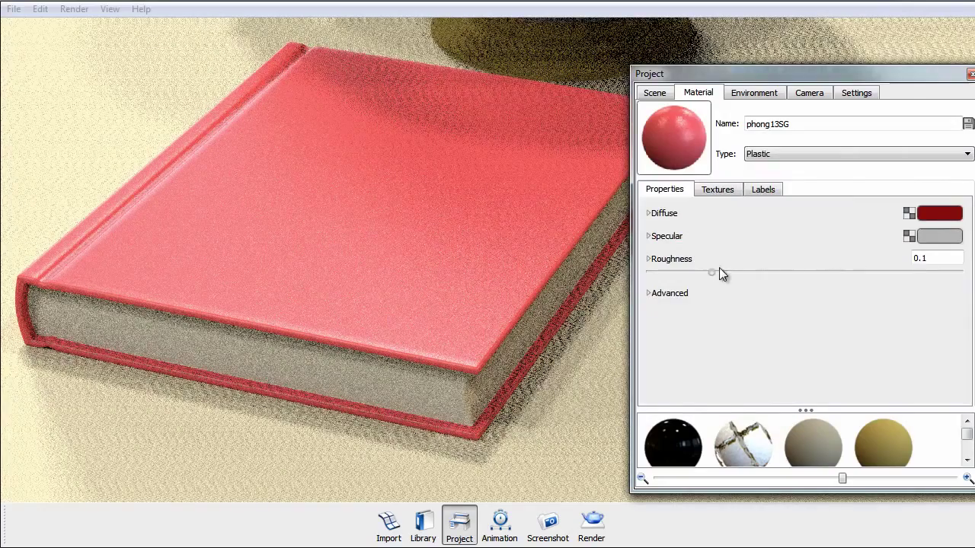
{"action": "mouse_move", "coordinate": [713, 273]}
{"action": "left_mouse_down"}
{"action": "mouse_move", "coordinate": [634, 278]}
{"action": "mouse_move", "coordinate": [713, 273]}
{"action": "left_mouse_up"}
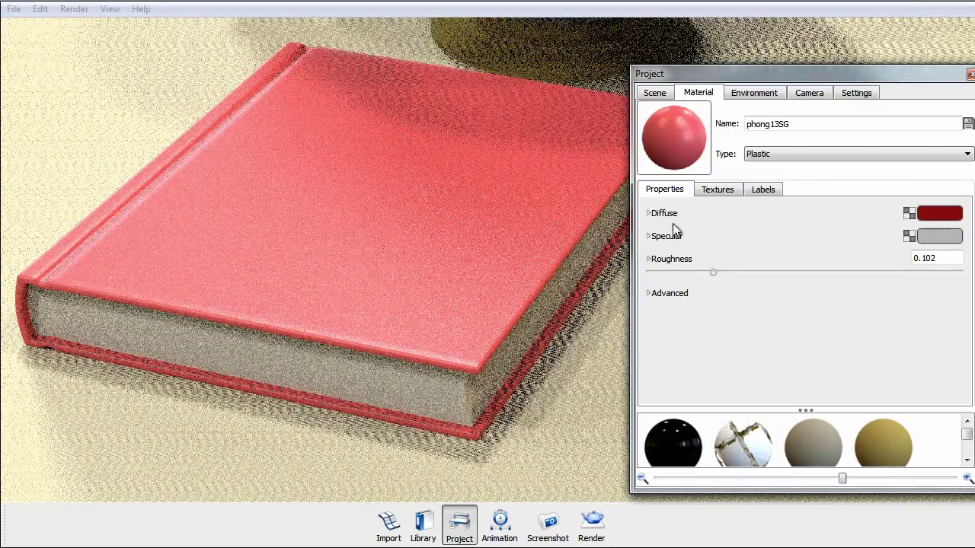
Step: Load Leather0041_2_S.jpg as the colour texture of the book cover material
{"action": "left_click", "coordinate": [727, 192]}
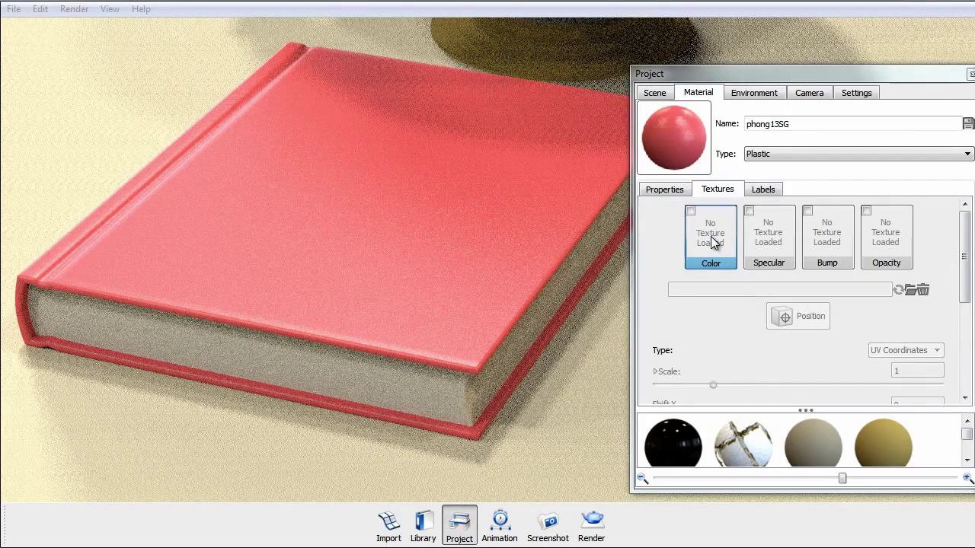
{"action": "double_click", "coordinate": [787, 246]}
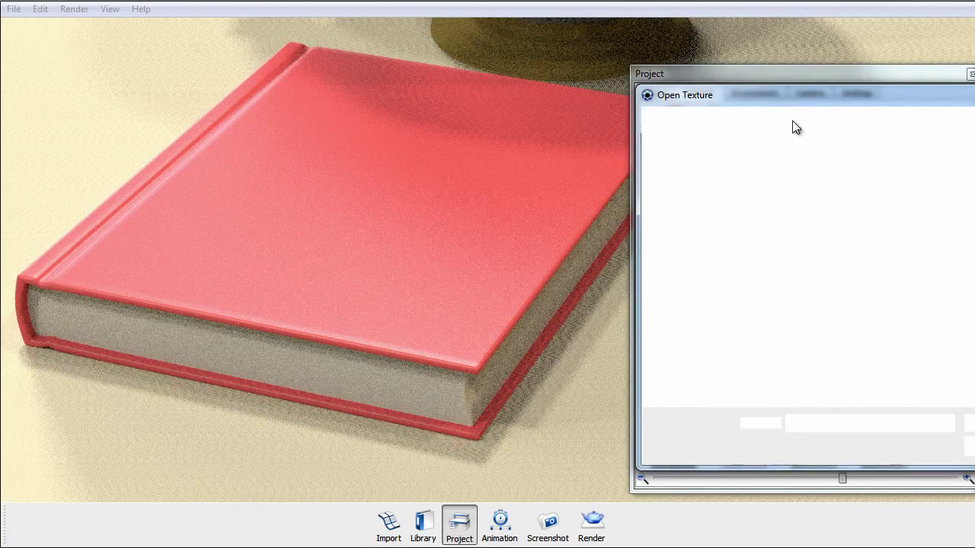
{"action": "left_click_drag", "start_coordinate": [789, 93], "coordinate": [634, 82]}
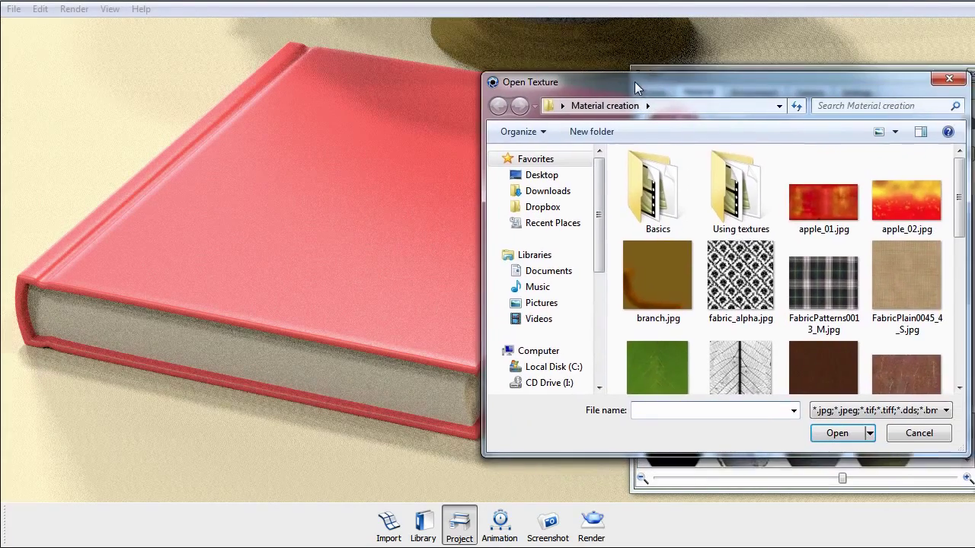
{"action": "left_click", "coordinate": [843, 344]}
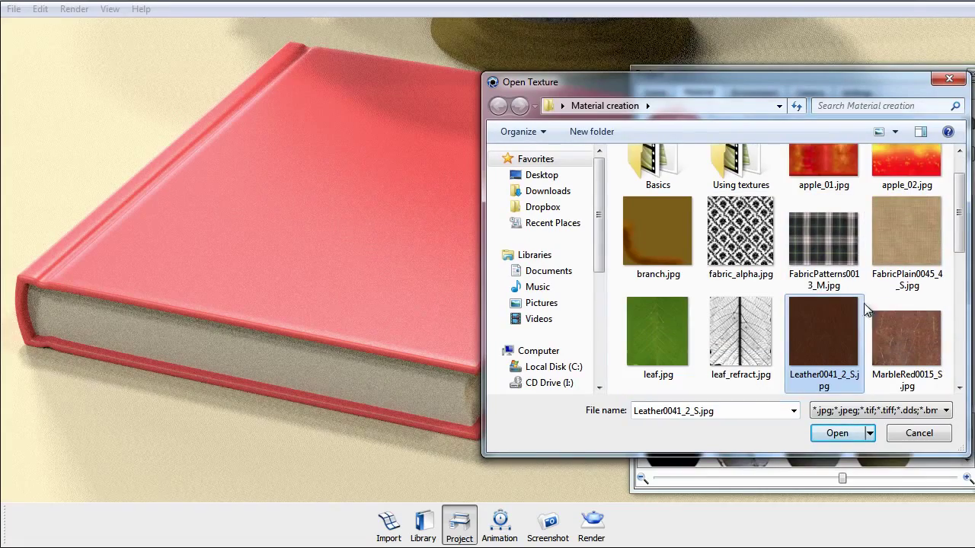
{"action": "left_click", "coordinate": [842, 433]}
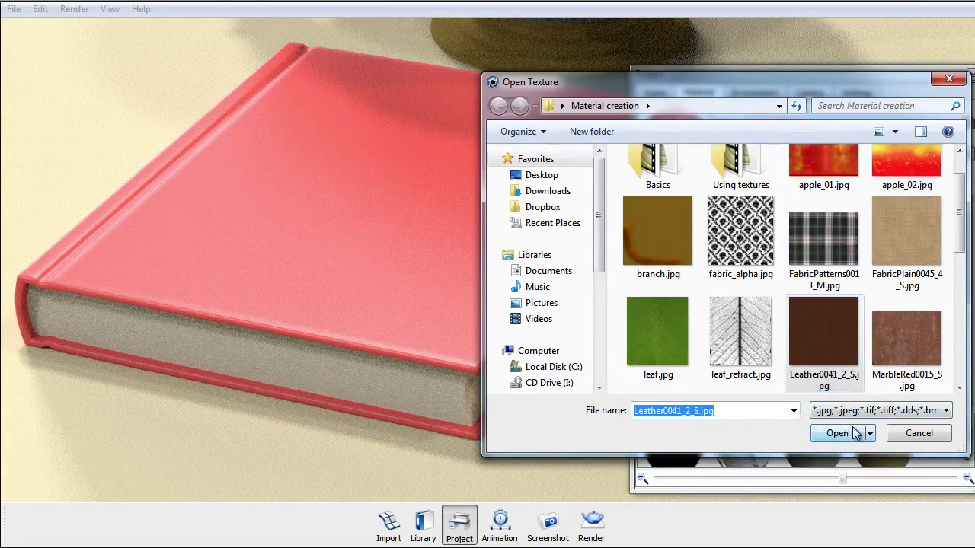
{"action": "left_click", "coordinate": [854, 433]}
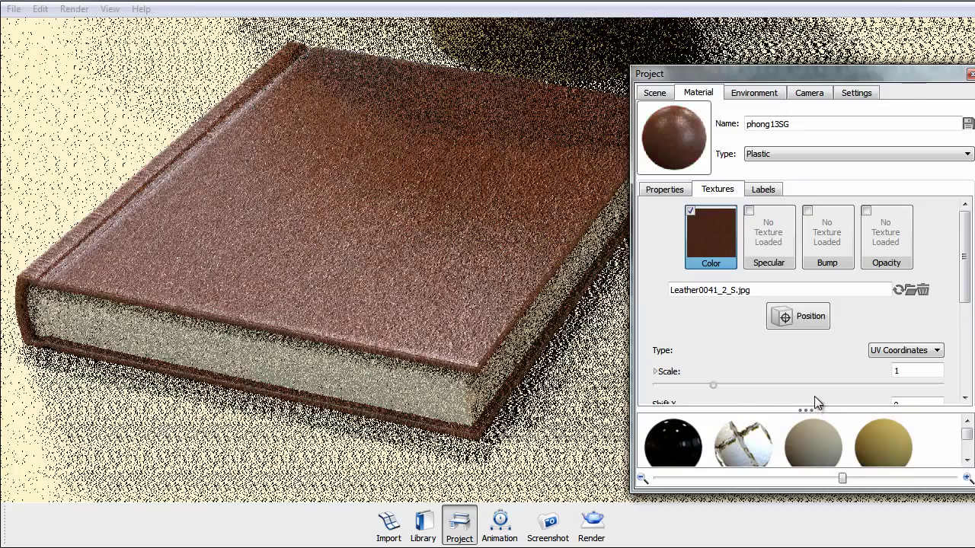
Step: Turn on performance mode and inspect how the leather texture wraps around the book's cover and spine
{"action": "left_click_drag", "start_coordinate": [231, 229], "coordinate": [262, 242]}
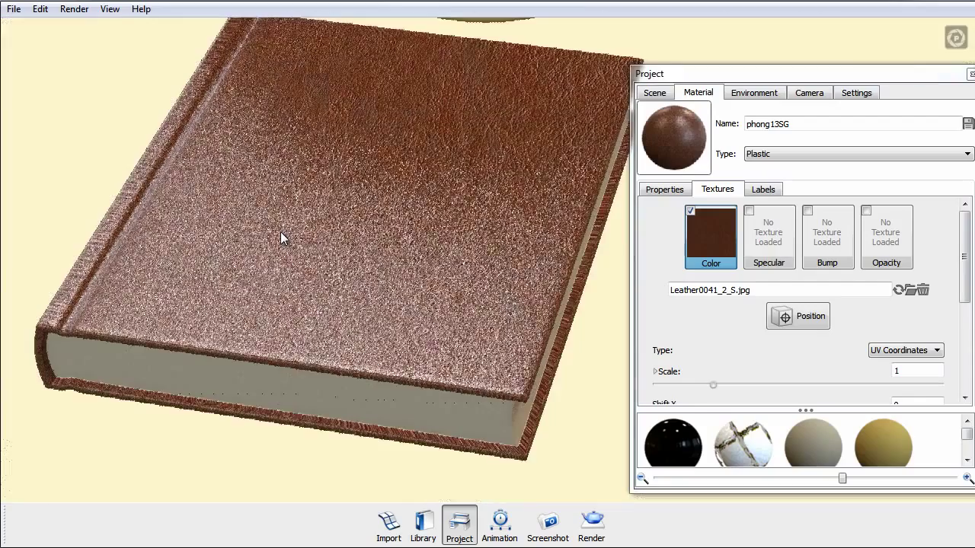
{"action": "key", "text": "alt+p"}
{"action": "left_click_drag", "start_coordinate": [243, 277], "coordinate": [307, 230]}
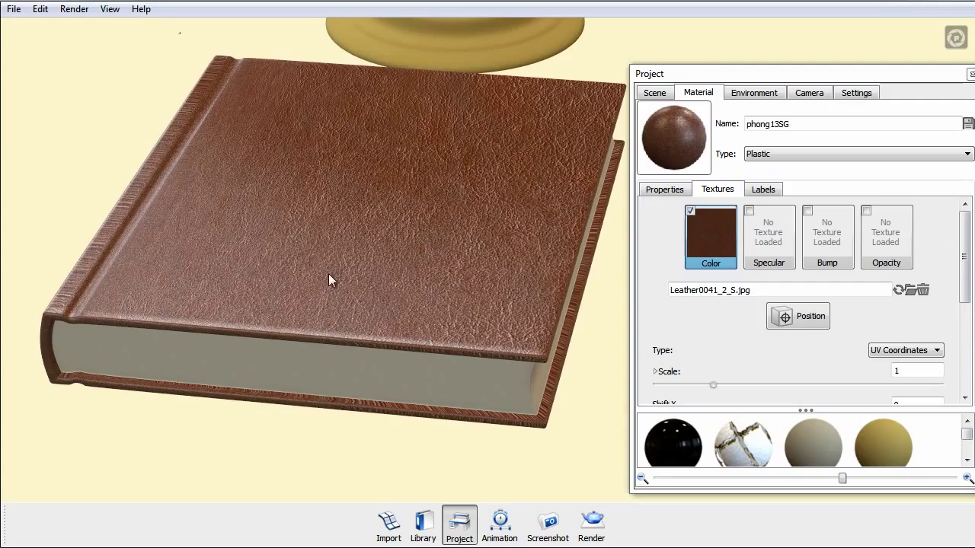
{"action": "left_click_drag", "start_coordinate": [197, 200], "coordinate": [411, 272]}
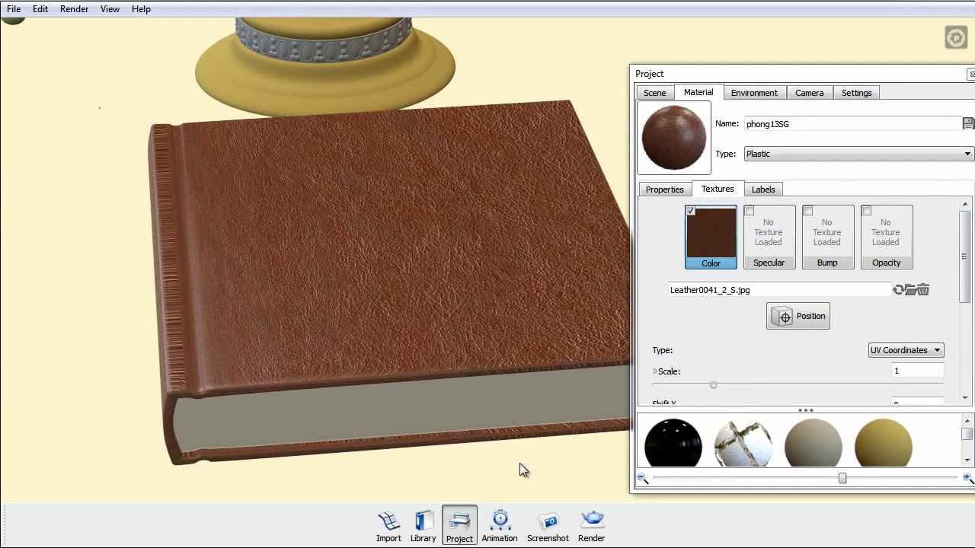
Step: Change the colour texture's mapping type to Box Map and reduce its scale to 0.43
{"action": "left_click", "coordinate": [886, 351]}
{"action": "left_click", "coordinate": [887, 403]}
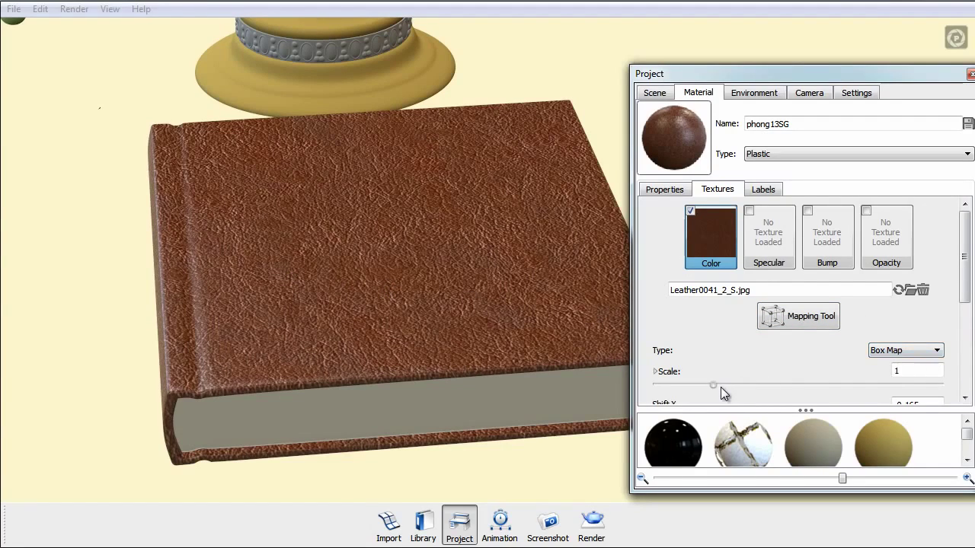
{"action": "left_click_drag", "start_coordinate": [713, 384], "coordinate": [688, 382]}
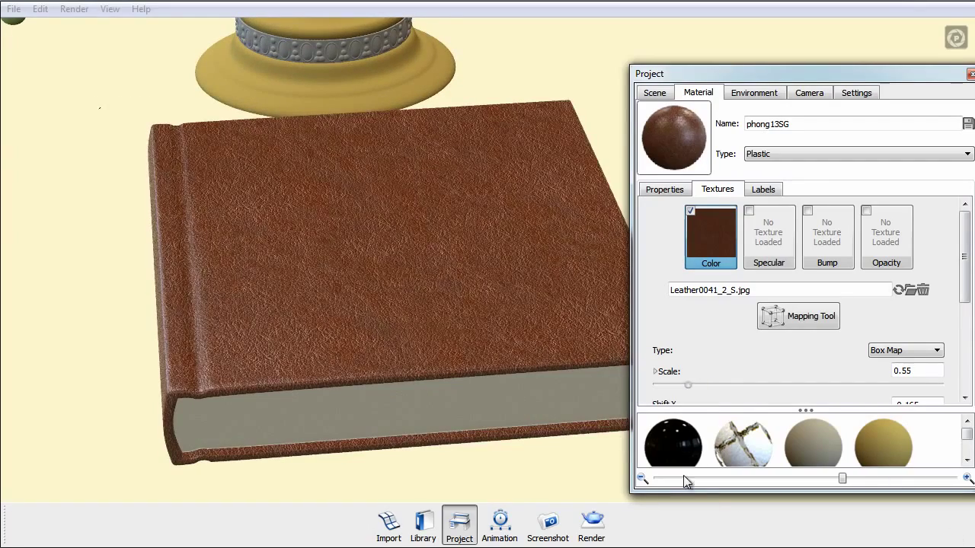
{"action": "left_click_drag", "start_coordinate": [688, 386], "coordinate": [681, 389]}
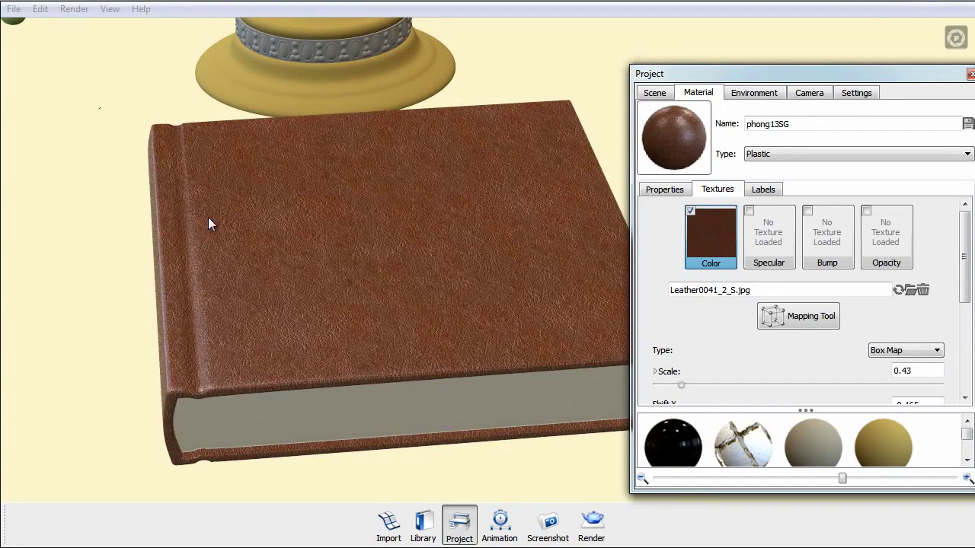
Step: Load Leather0041_2_S.jpg as the bump texture of the book cover material
{"action": "left_click", "coordinate": [842, 239]}
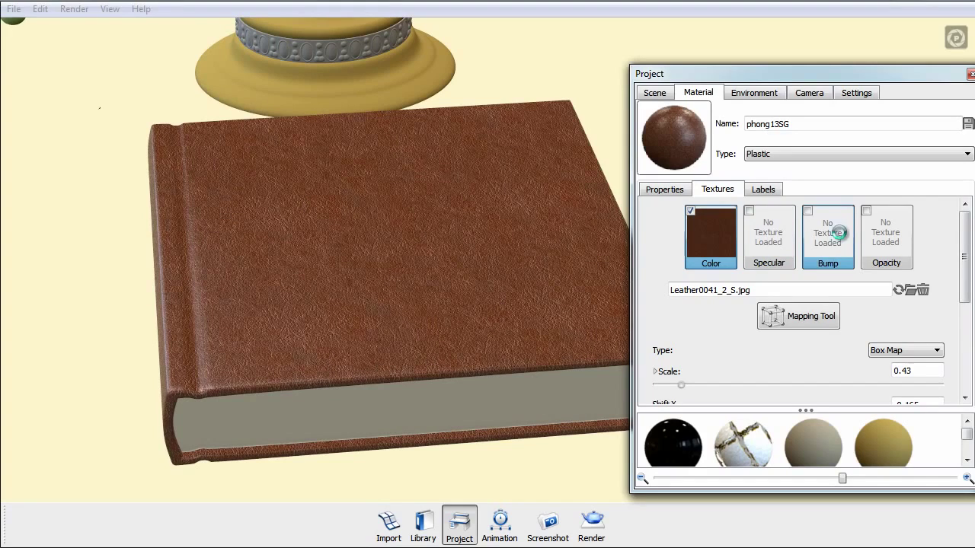
{"action": "left_click", "coordinate": [781, 248]}
{"action": "double_click", "coordinate": [746, 261]}
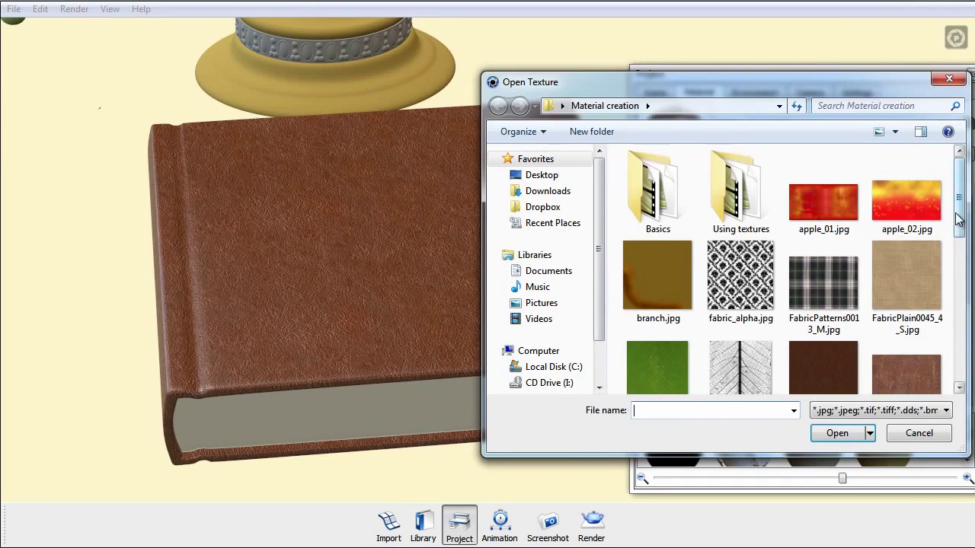
{"action": "scroll", "coordinate": [838, 289], "scroll_direction": "down", "scroll_amount": 2}
{"action": "left_click", "coordinate": [844, 308]}
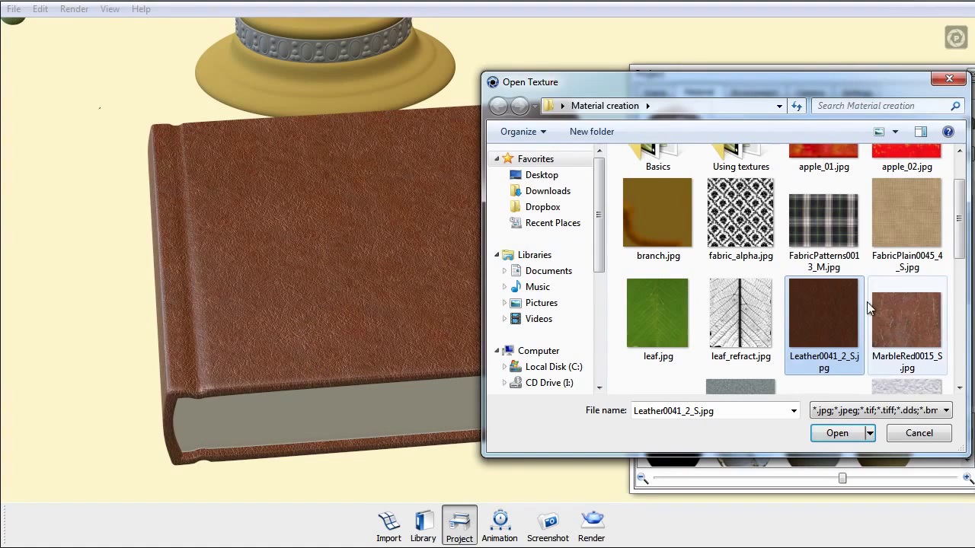
{"action": "double_click", "coordinate": [828, 302]}
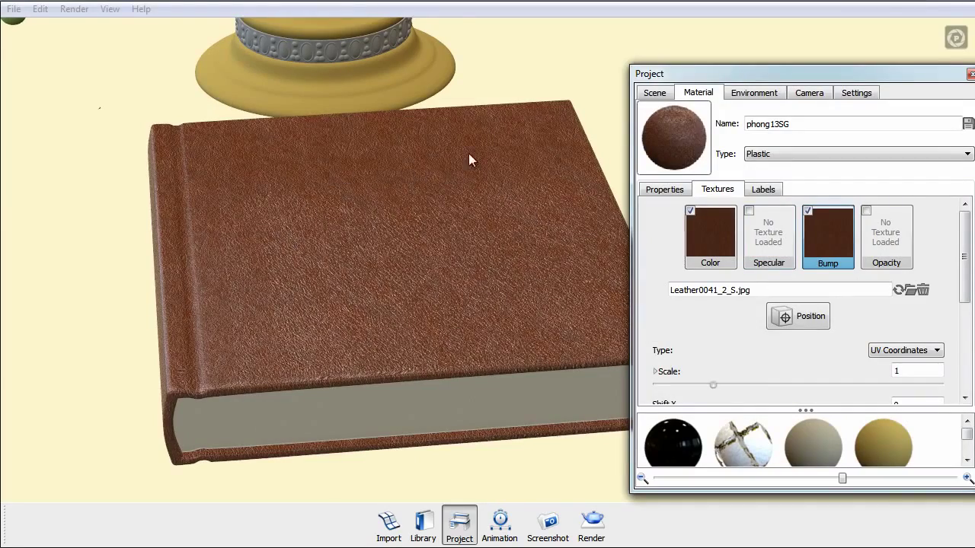
Step: Change the bump texture's mapping type to Box Map and sync its mapping with the colour texture
{"action": "left_click_drag", "start_coordinate": [460, 168], "coordinate": [452, 172]}
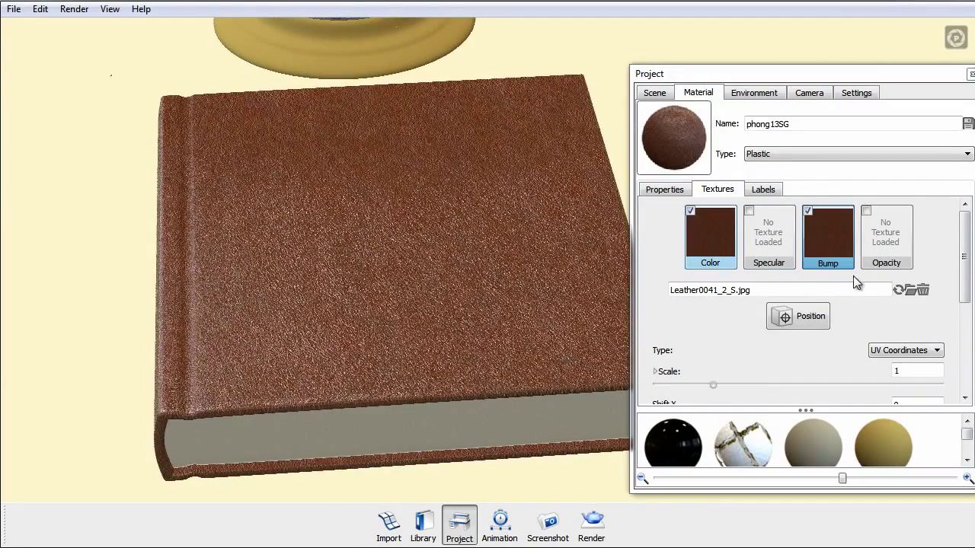
{"action": "left_click", "coordinate": [892, 351]}
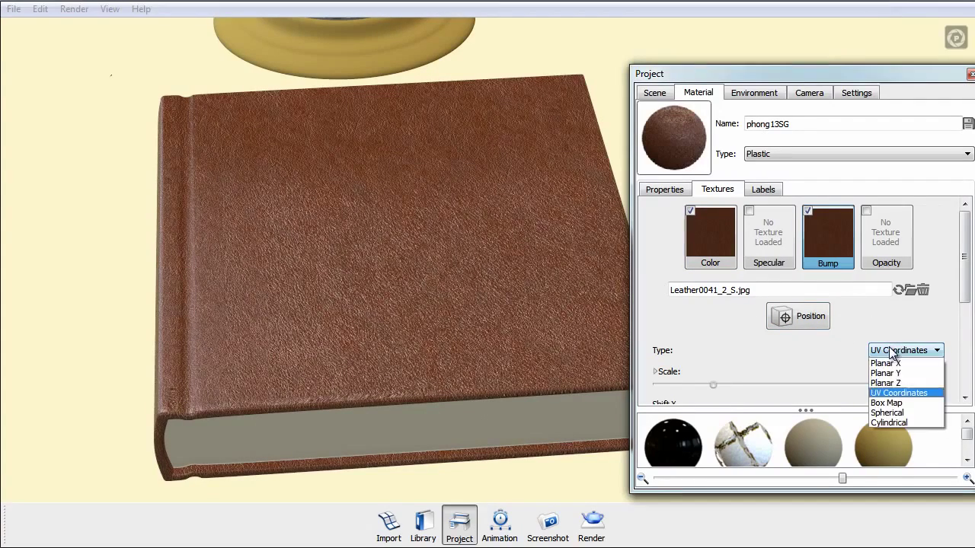
{"action": "left_click", "coordinate": [896, 404]}
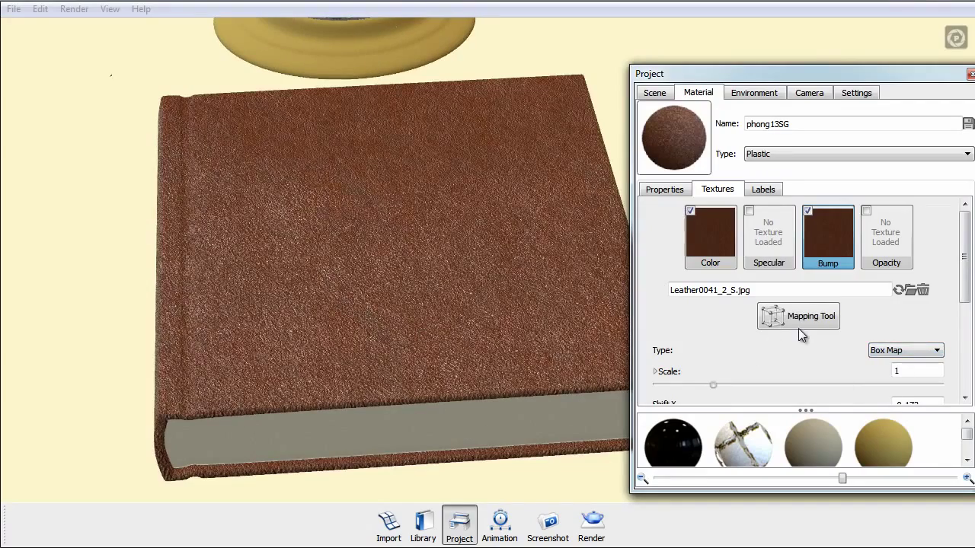
{"action": "scroll", "coordinate": [704, 268], "scroll_direction": "down", "scroll_amount": 5}
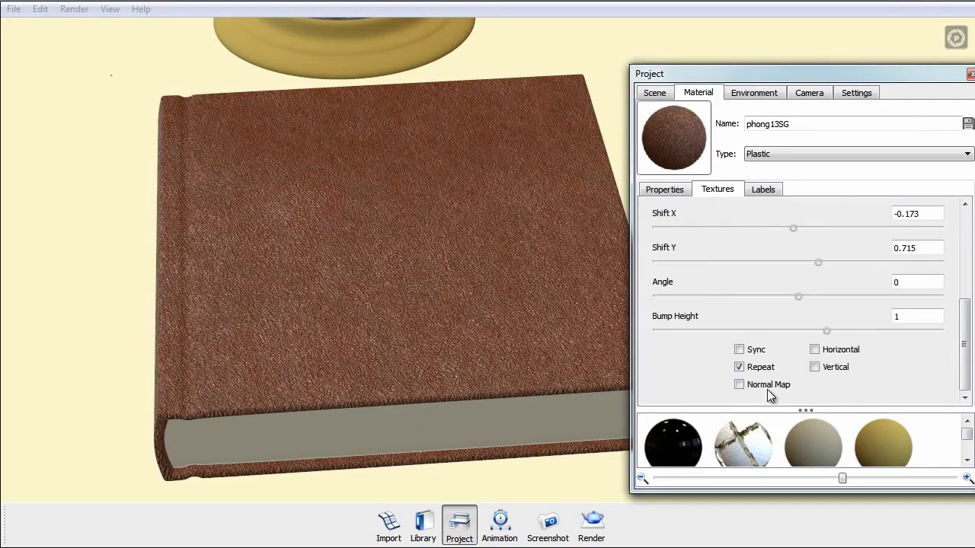
{"action": "left_click", "coordinate": [739, 350]}
{"action": "scroll", "coordinate": [751, 324], "scroll_direction": "up", "scroll_amount": 5}
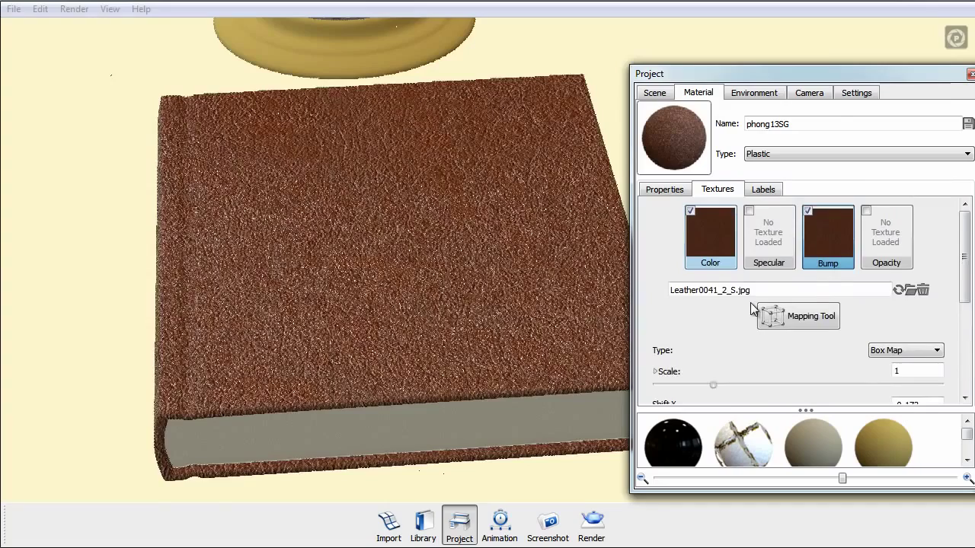
{"action": "left_click", "coordinate": [697, 253]}
{"action": "left_click", "coordinate": [808, 241]}
{"action": "left_click", "coordinate": [720, 261]}
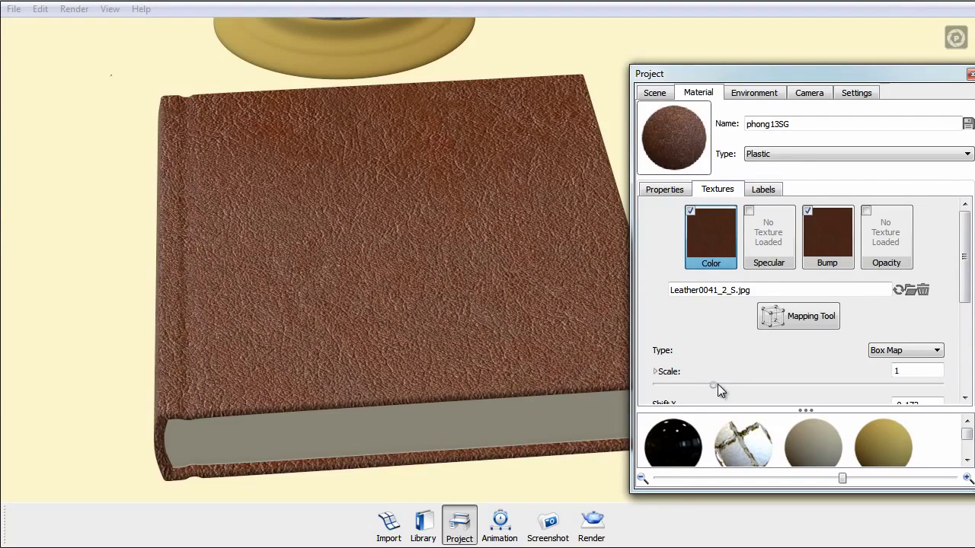
Step: Set the leather colour texture's scale to 0.605 and the cover material's roughness to 0.041
{"action": "left_click_drag", "start_coordinate": [713, 387], "coordinate": [692, 384]}
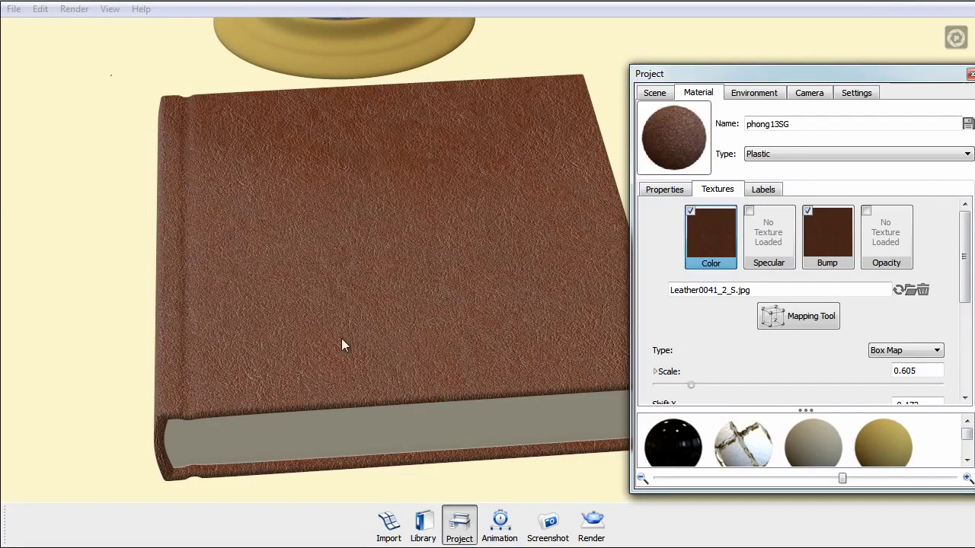
{"action": "left_click", "coordinate": [656, 192]}
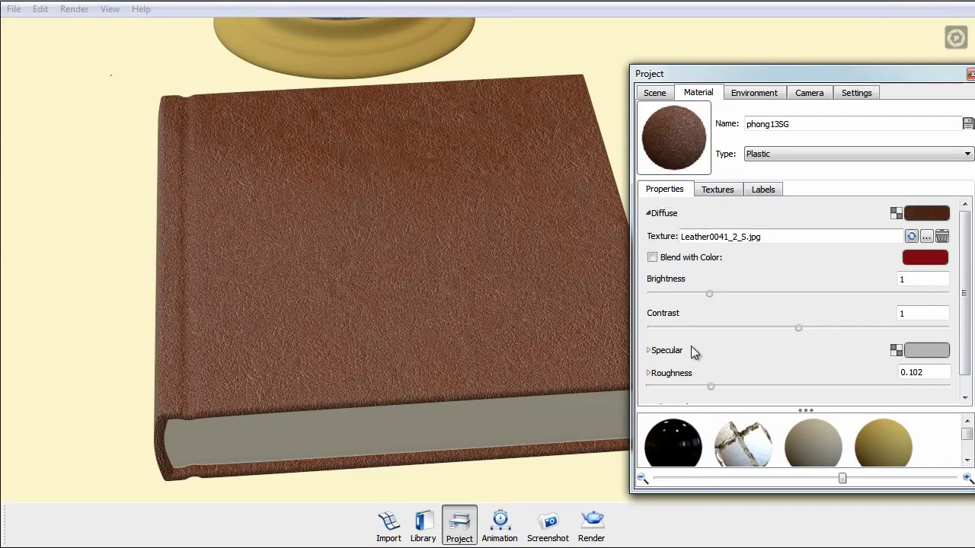
{"action": "left_click_drag", "start_coordinate": [711, 388], "coordinate": [674, 381]}
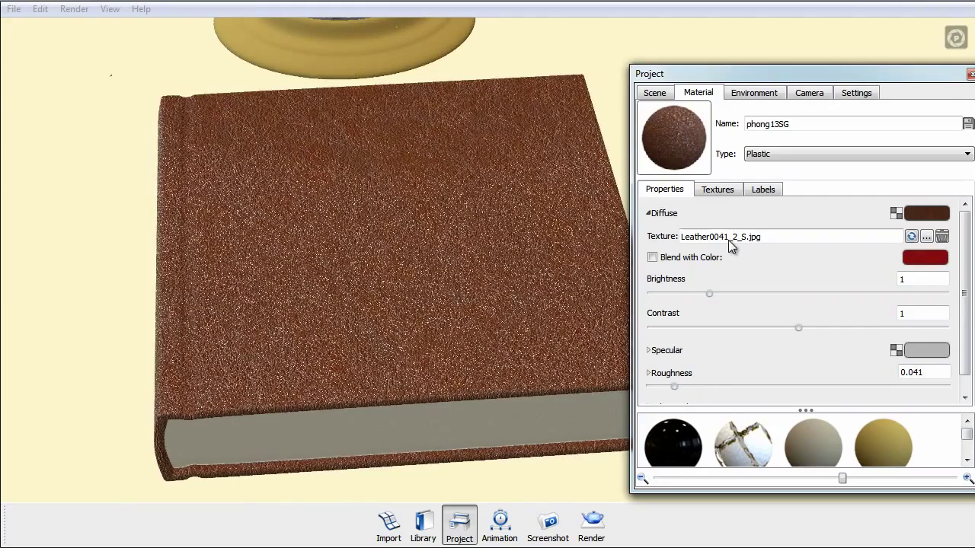
Step: Set the bump height of the cover's leather bump texture to 0.3
{"action": "left_click", "coordinate": [717, 191]}
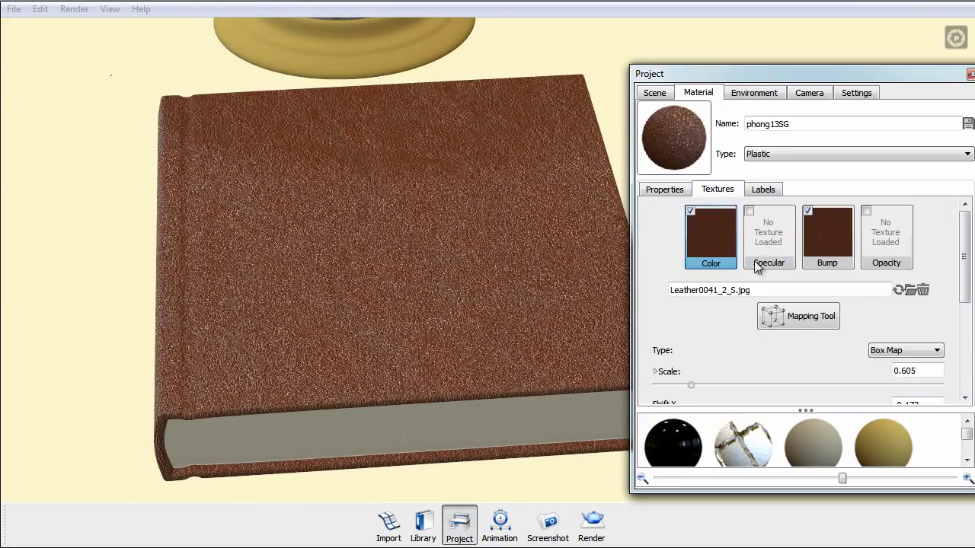
{"action": "left_click", "coordinate": [825, 238]}
{"action": "scroll", "coordinate": [825, 238], "scroll_direction": "down", "scroll_amount": 5}
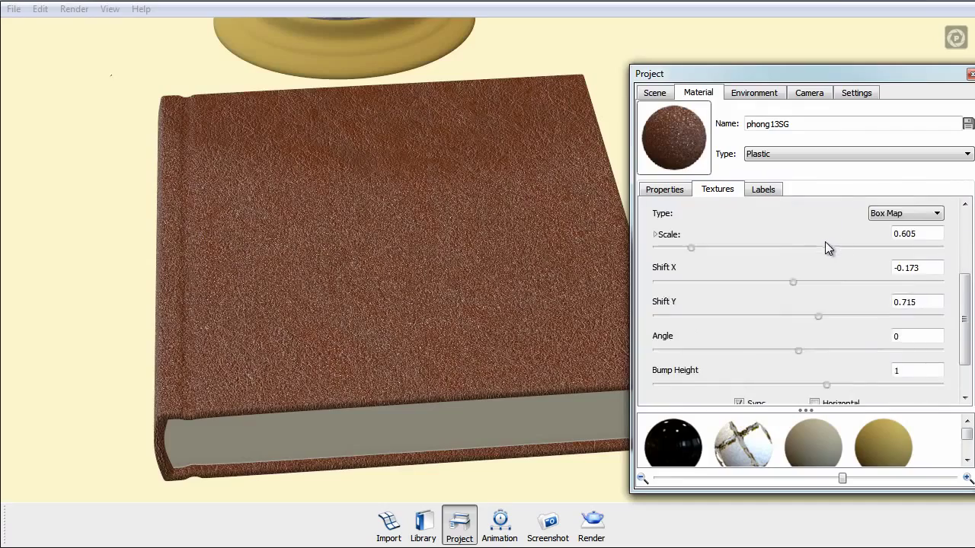
{"action": "left_click_drag", "start_coordinate": [827, 341], "coordinate": [806, 340]}
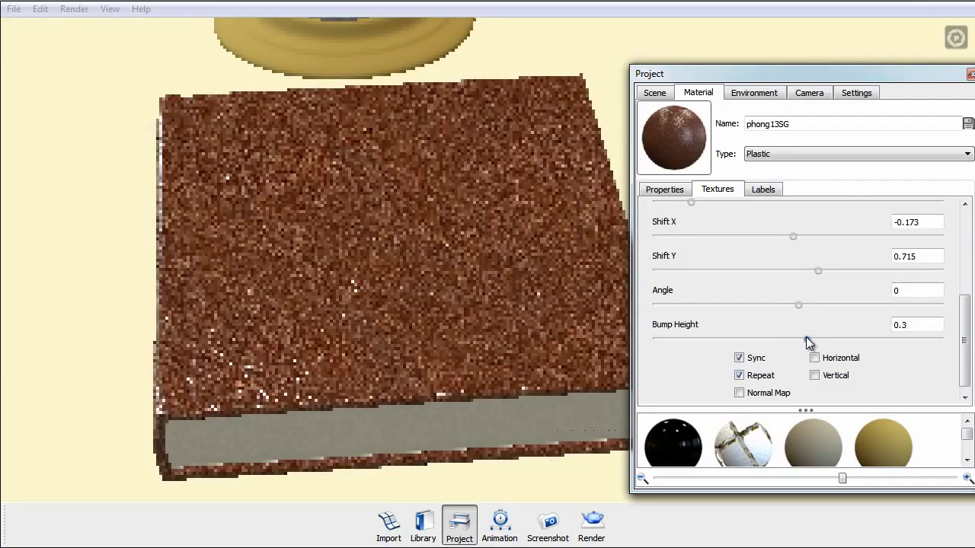
Step: Set the cover material's roughness to 0.063 and lower the bump height slightly further
{"action": "left_click", "coordinate": [660, 191]}
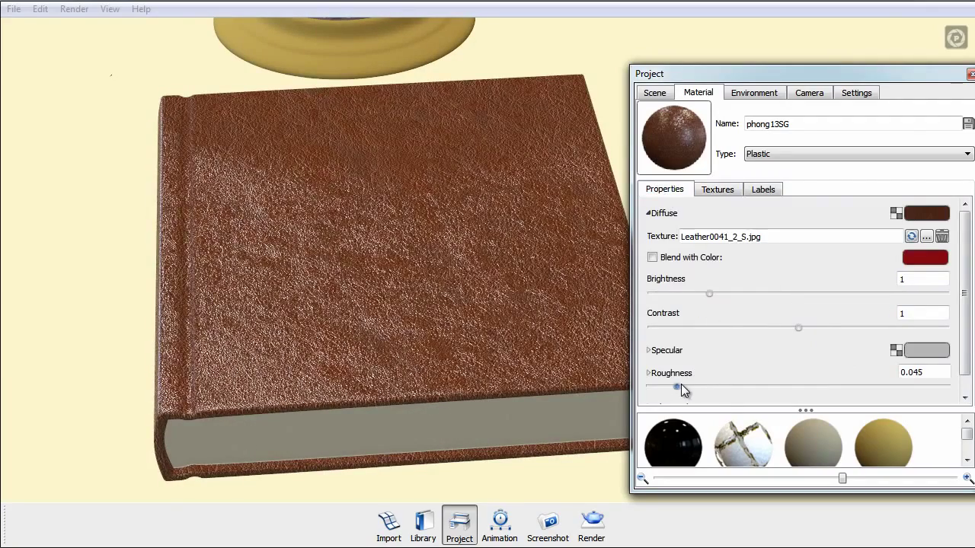
{"action": "left_click_drag", "start_coordinate": [681, 384], "coordinate": [690, 386]}
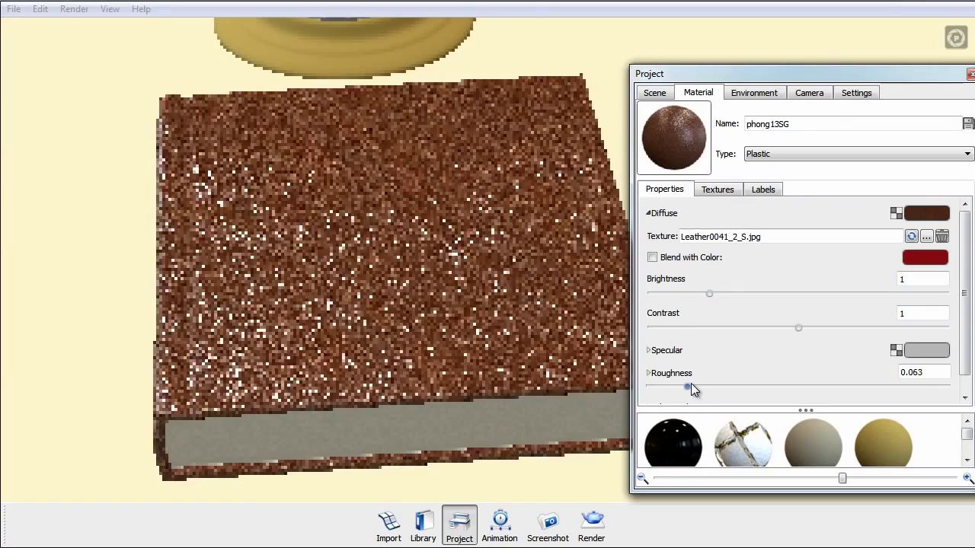
{"action": "left_click", "coordinate": [702, 192]}
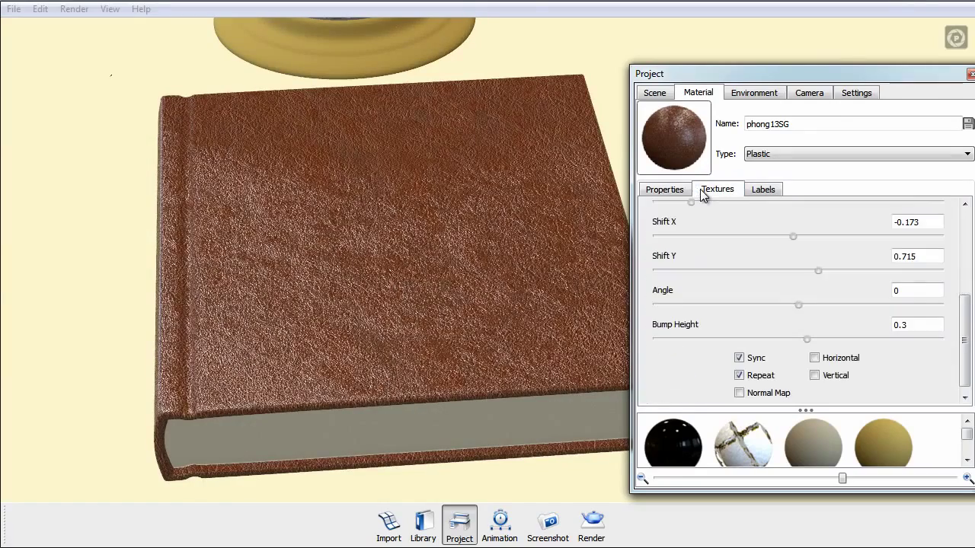
{"action": "left_click_drag", "start_coordinate": [802, 338], "coordinate": [799, 338]}
Step: Set the cover material's roughness to 0.123 and view the book from a lower angle showing its pages
{"action": "left_click", "coordinate": [670, 190]}
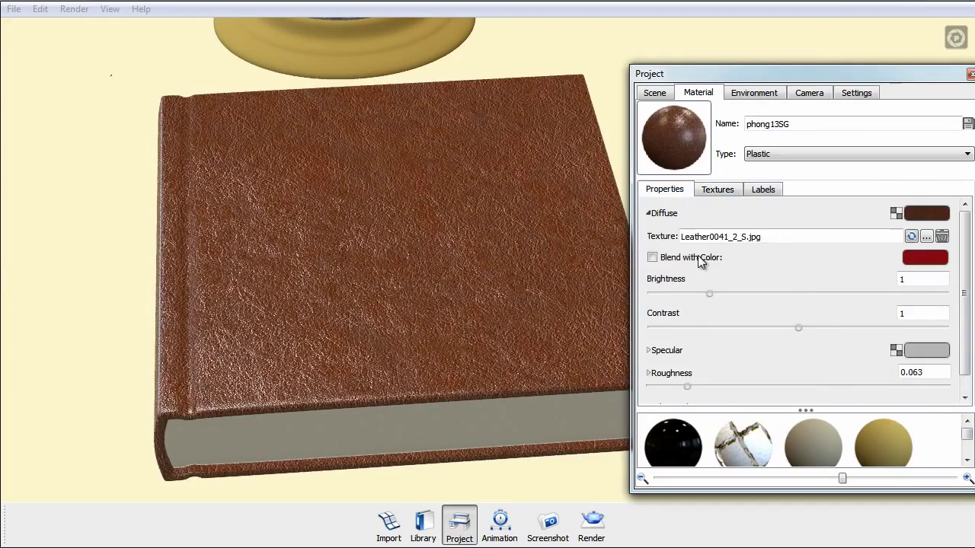
{"action": "left_click_drag", "start_coordinate": [684, 390], "coordinate": [722, 385]}
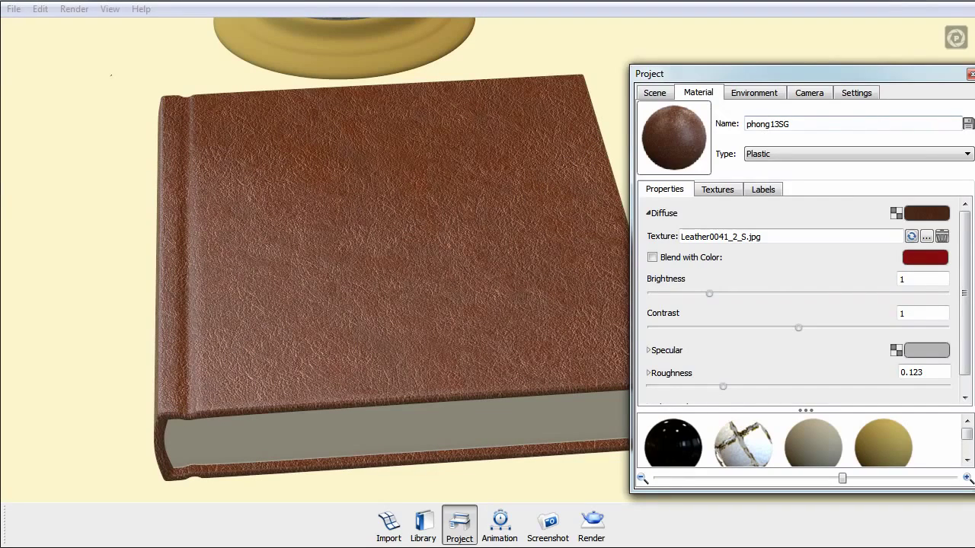
{"action": "left_click", "coordinate": [970, 75]}
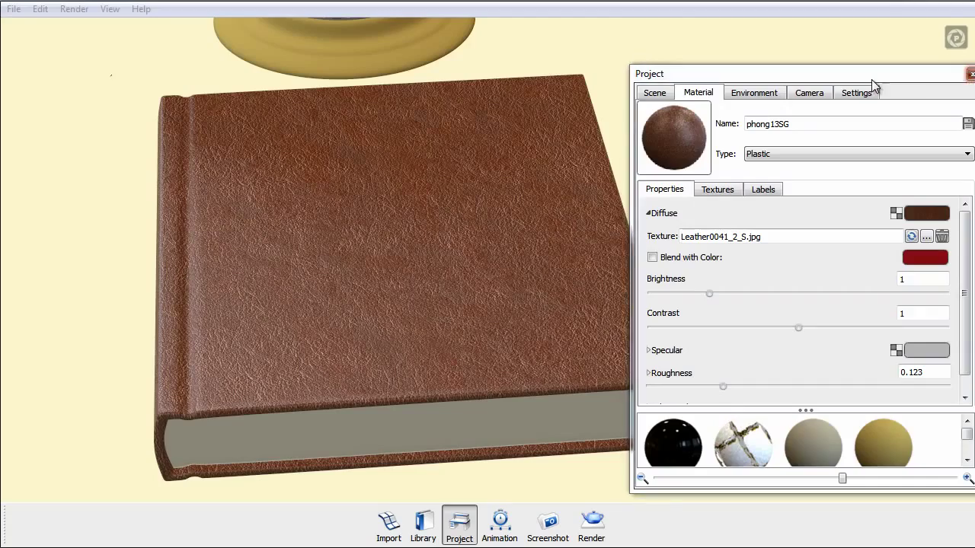
{"action": "left_click_drag", "start_coordinate": [694, 211], "coordinate": [739, 94]}
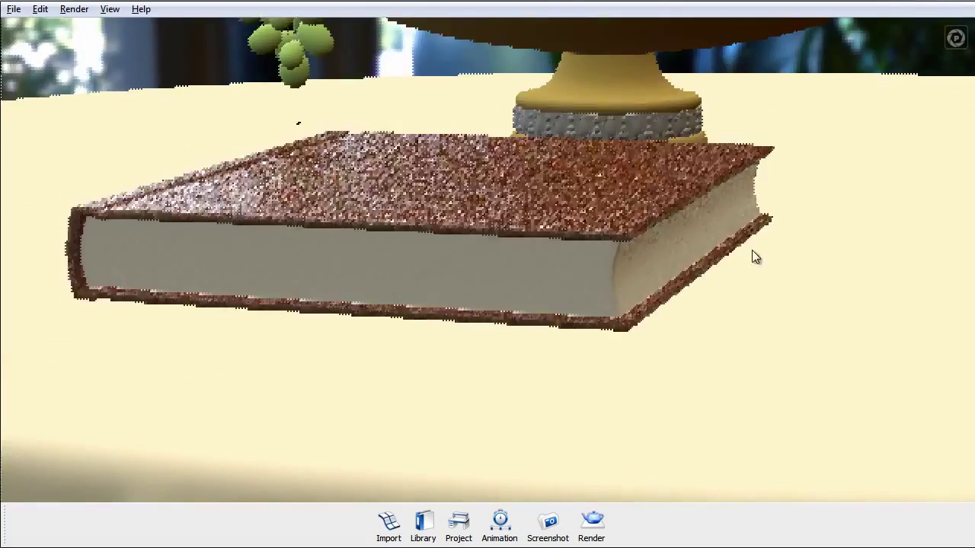
{"action": "scroll", "coordinate": [746, 255], "scroll_direction": "up", "scroll_amount": 1}
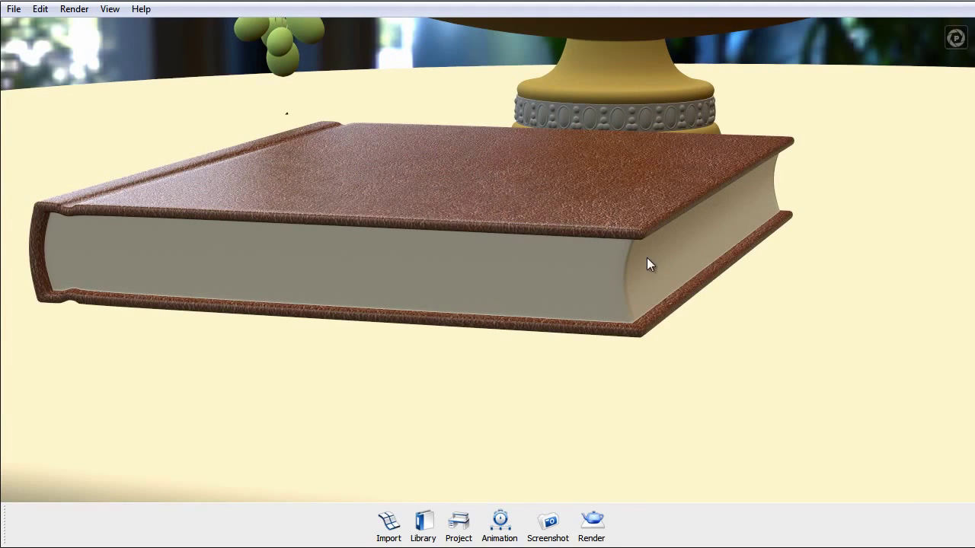
Step: Open the material of the book's pages and start loading a bump texture for it
{"action": "key", "text": "space"}
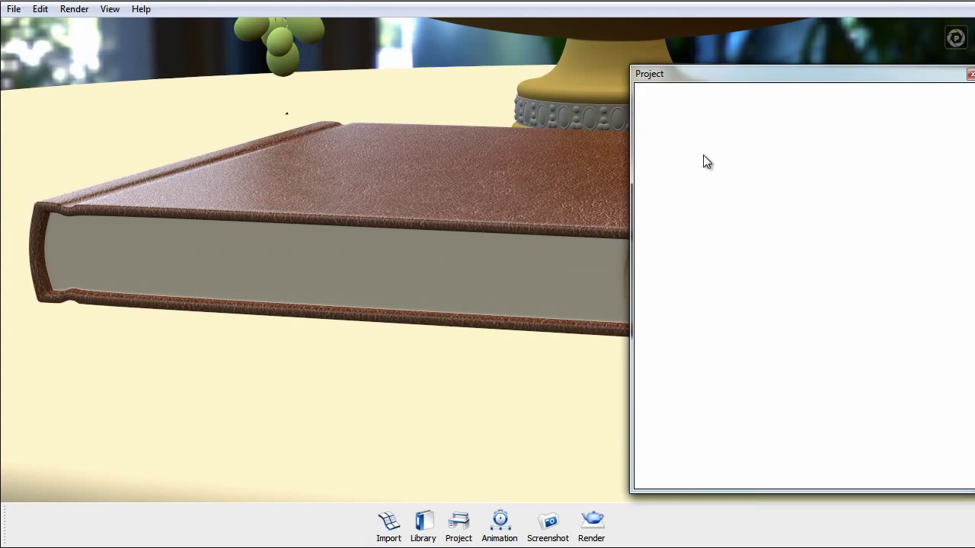
{"action": "left_click_drag", "start_coordinate": [760, 77], "coordinate": [690, 97]}
{"action": "left_click", "coordinate": [659, 208]}
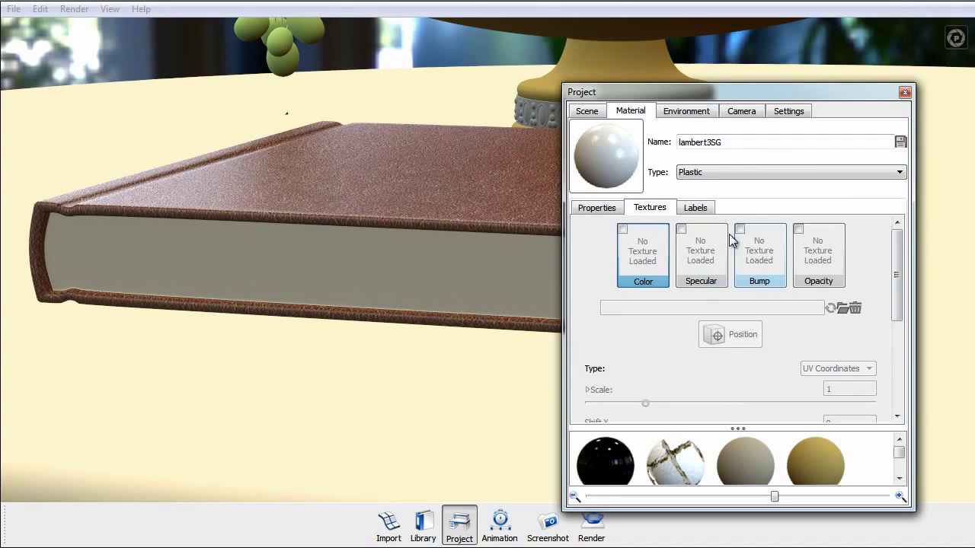
{"action": "left_click", "coordinate": [751, 256]}
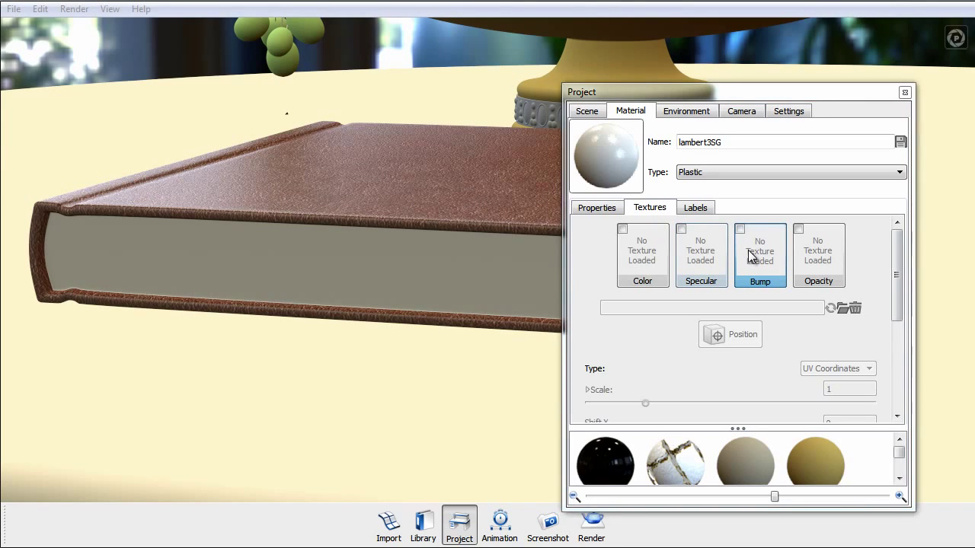
{"action": "double_click", "coordinate": [748, 249]}
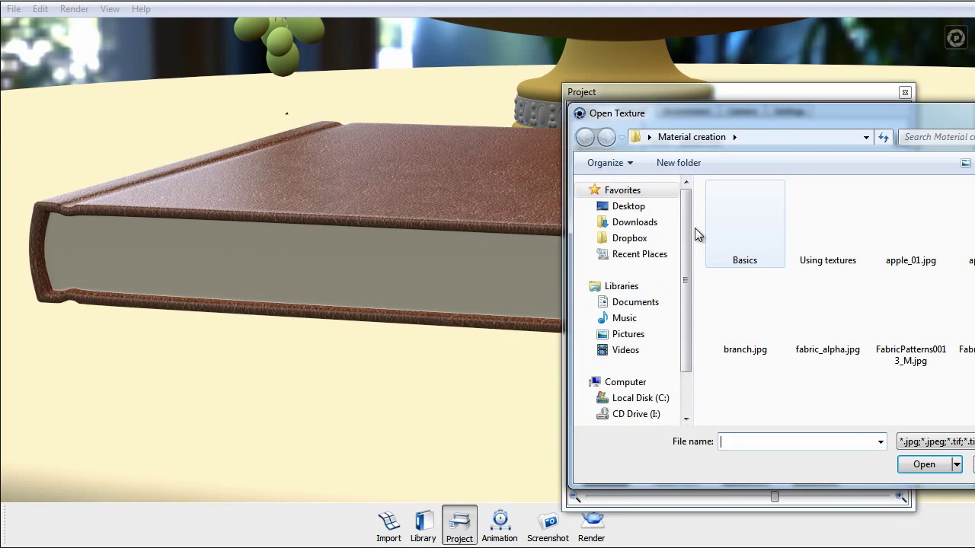
Step: Browse to the Textures folder inside the KeyShot 3 folder of the Documents library
{"action": "left_click", "coordinate": [659, 305]}
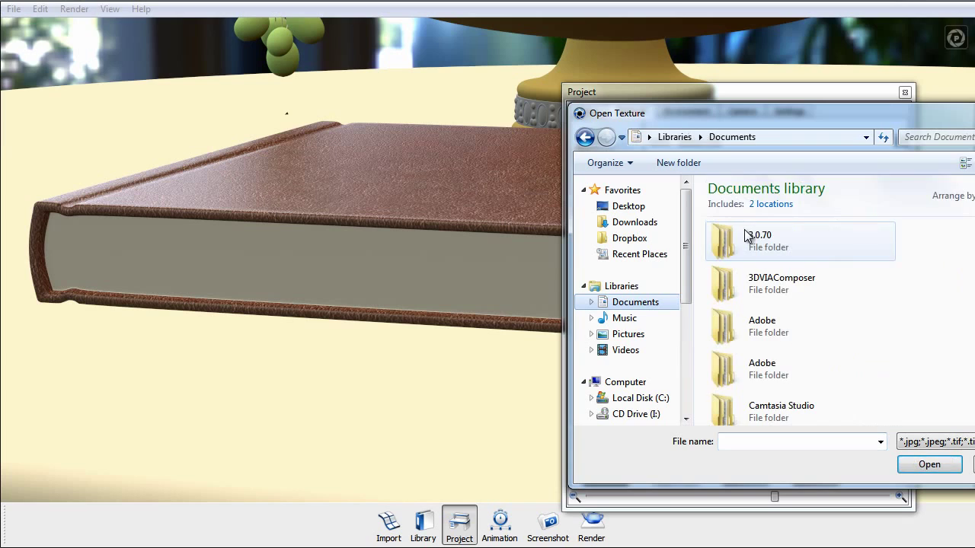
{"action": "scroll", "coordinate": [794, 351], "scroll_direction": "down", "scroll_amount": 5}
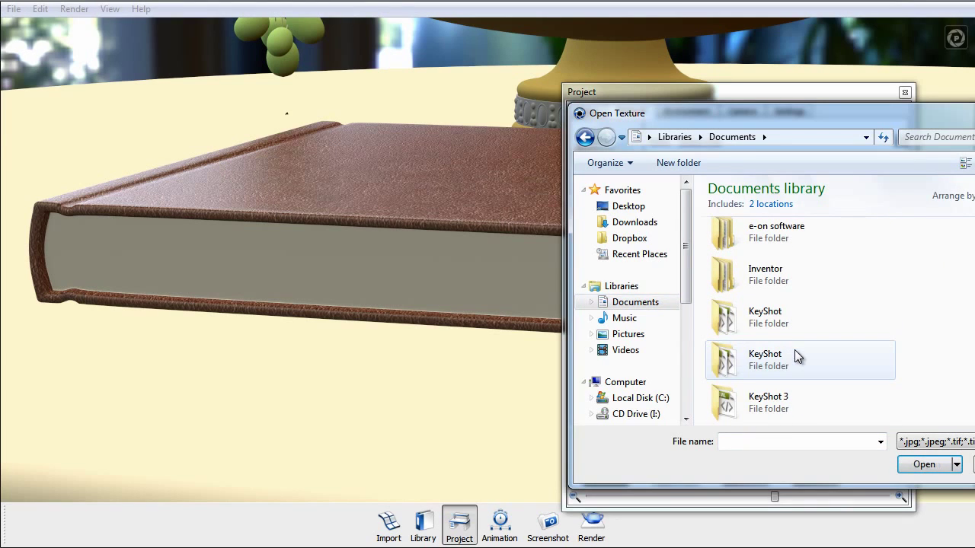
{"action": "scroll", "coordinate": [803, 368], "scroll_direction": "up", "scroll_amount": 5}
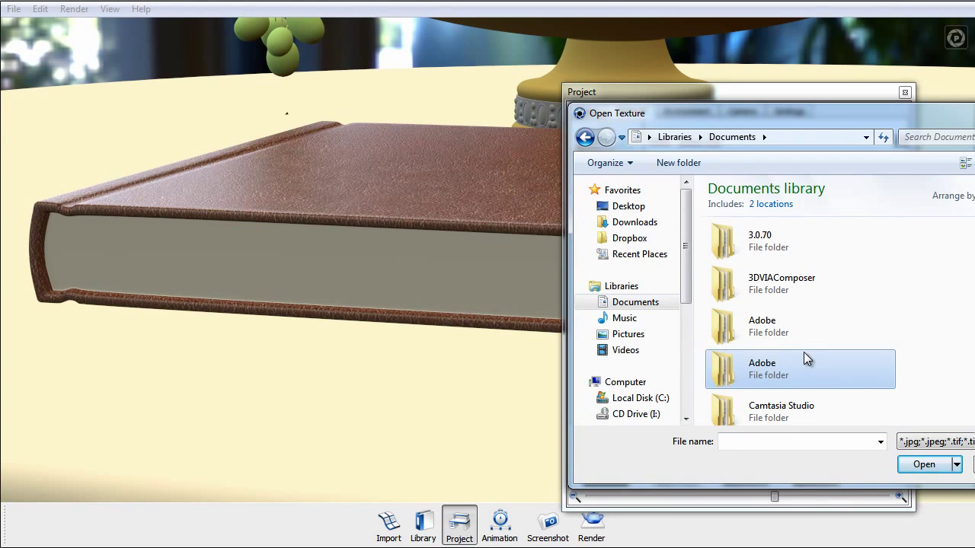
{"action": "scroll", "coordinate": [804, 352], "scroll_direction": "down", "scroll_amount": 5}
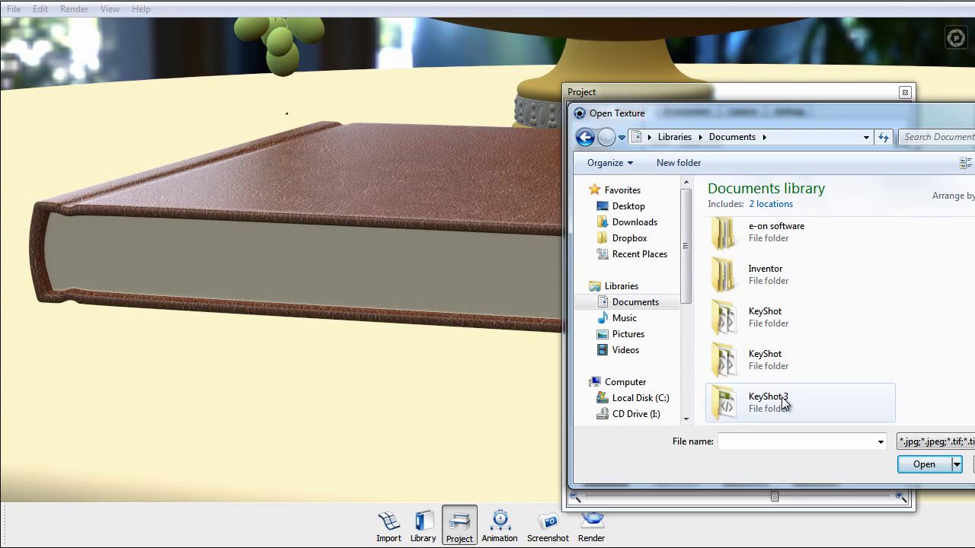
{"action": "double_click", "coordinate": [796, 398]}
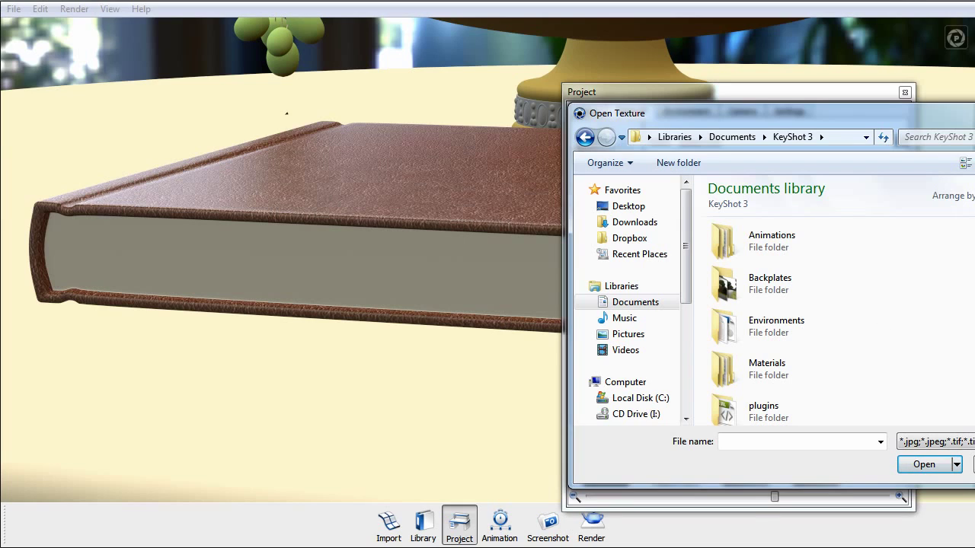
{"action": "scroll", "coordinate": [787, 380], "scroll_direction": "down", "scroll_amount": 3}
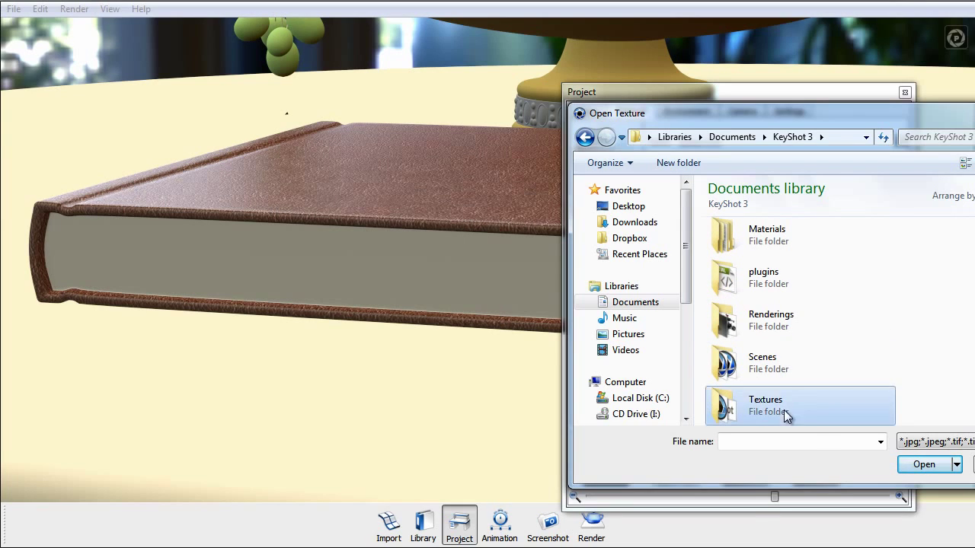
{"action": "left_click", "coordinate": [785, 416]}
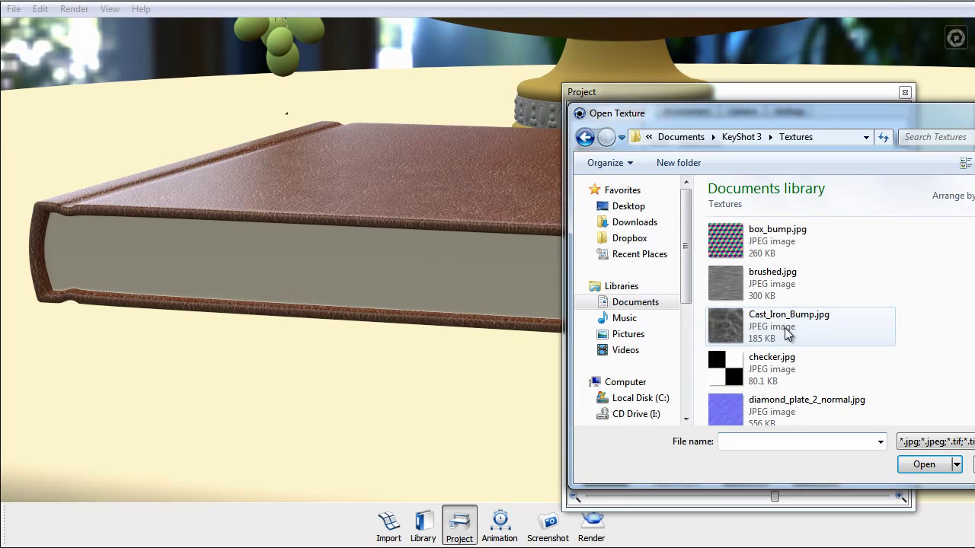
Step: Load Horizontal_Tubes_Normal.jpg as the bump texture of the book's pages
{"action": "left_click", "coordinate": [781, 342]}
{"action": "scroll", "coordinate": [781, 341], "scroll_direction": "down", "scroll_amount": 5}
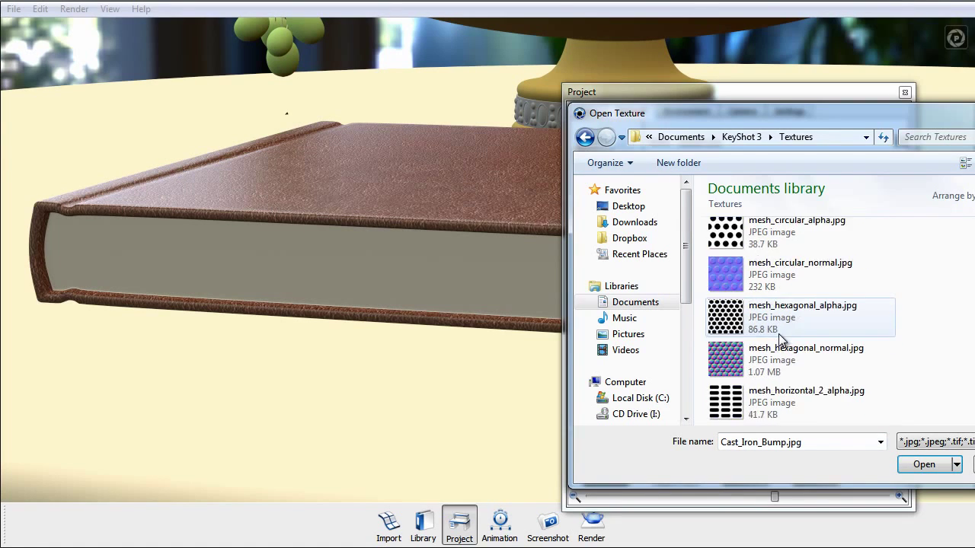
{"action": "scroll", "coordinate": [781, 341], "scroll_direction": "up", "scroll_amount": 3}
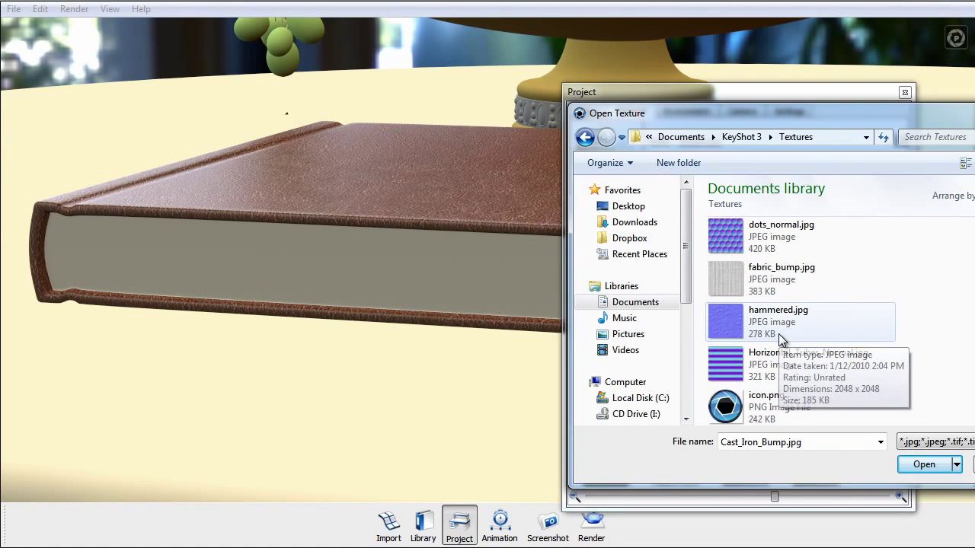
{"action": "left_click", "coordinate": [758, 373]}
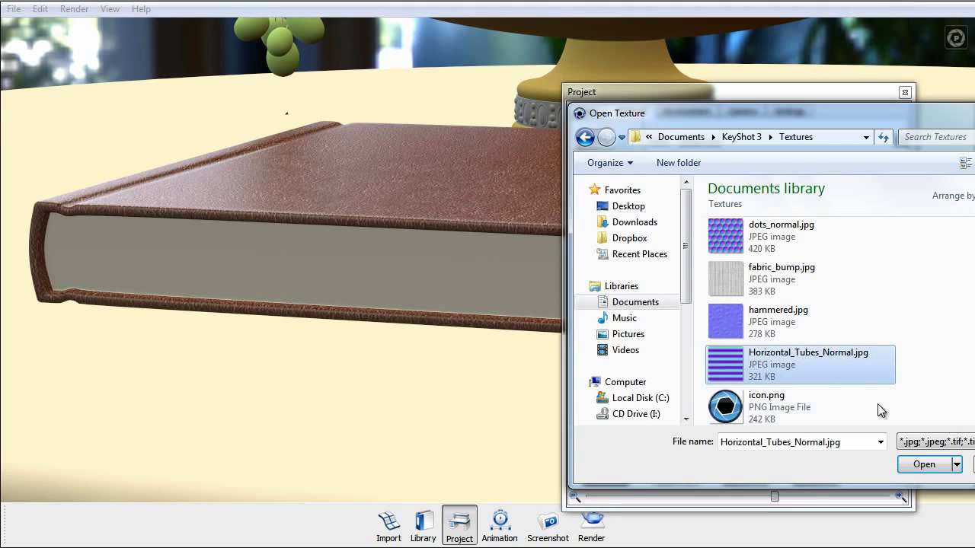
{"action": "left_click", "coordinate": [921, 464]}
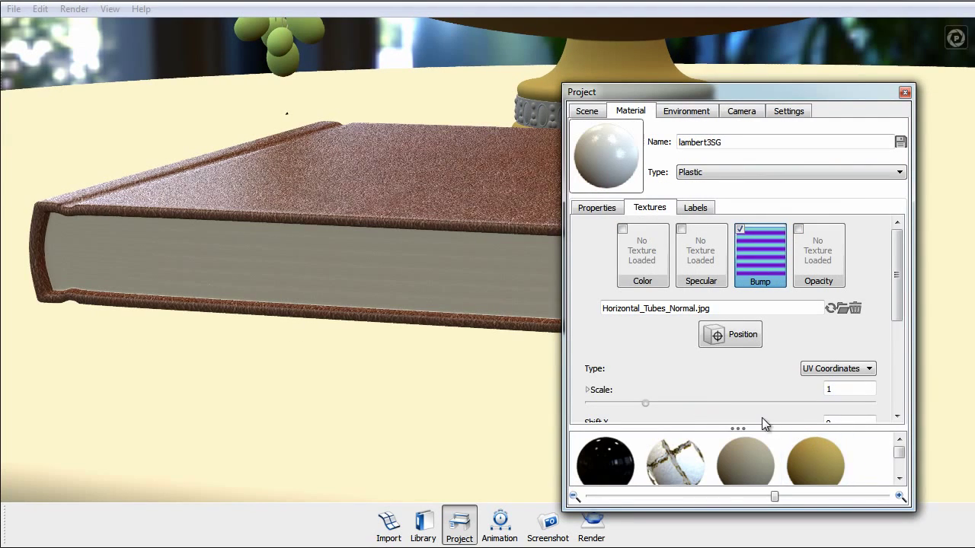
Step: Examine the available bump images in the Textures folder, including the box, diamond plate, dots, hammered and horizontal tubes maps
{"action": "left_click", "coordinate": [752, 247]}
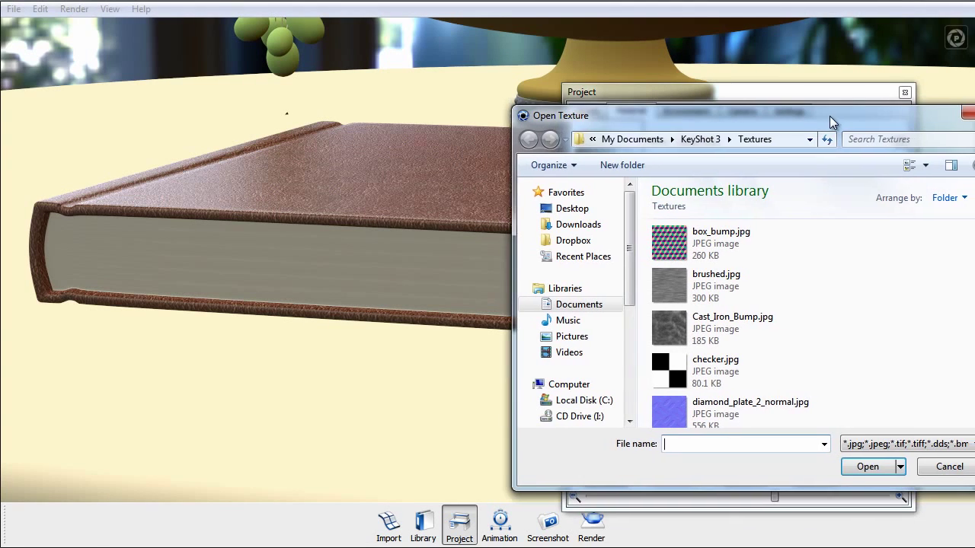
{"action": "left_click_drag", "start_coordinate": [829, 116], "coordinate": [823, 115]}
{"action": "left_click", "coordinate": [732, 244]}
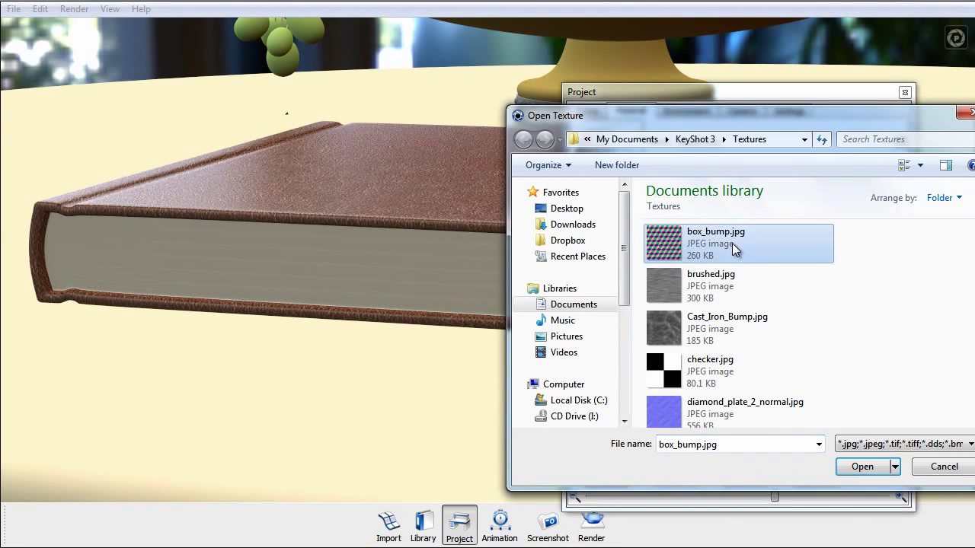
{"action": "scroll", "coordinate": [732, 243], "scroll_direction": "down", "scroll_amount": 3}
{"action": "left_click", "coordinate": [728, 328]}
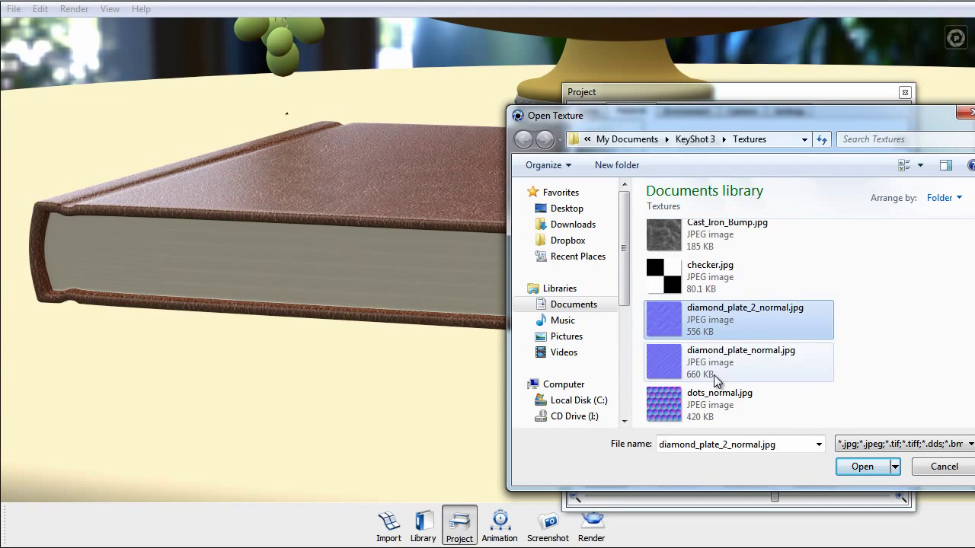
{"action": "left_click", "coordinate": [713, 375]}
{"action": "left_click", "coordinate": [720, 403]}
{"action": "scroll", "coordinate": [750, 365], "scroll_direction": "down", "scroll_amount": 3}
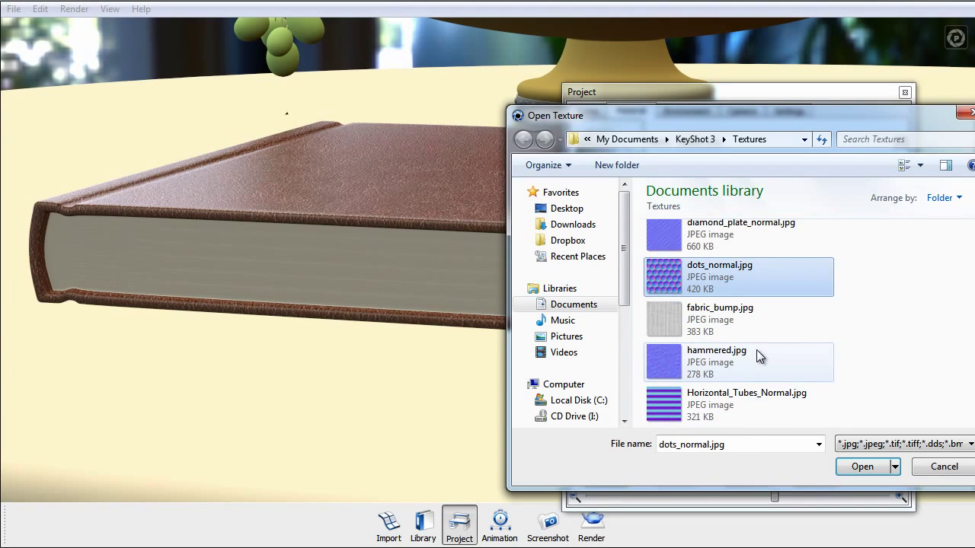
{"action": "left_click", "coordinate": [707, 365]}
{"action": "scroll", "coordinate": [707, 364], "scroll_direction": "down", "scroll_amount": 3}
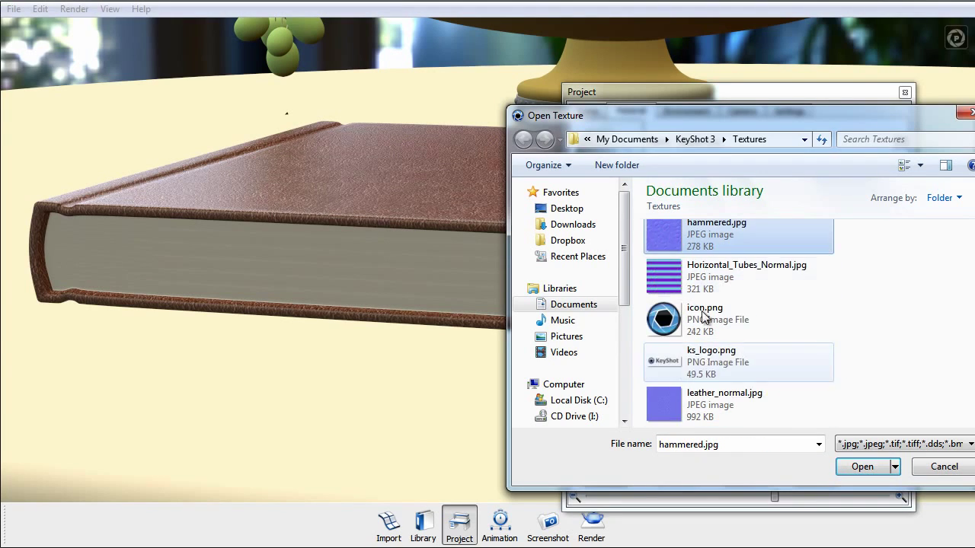
{"action": "left_click", "coordinate": [675, 279]}
{"action": "scroll", "coordinate": [754, 280], "scroll_direction": "down", "scroll_amount": 3}
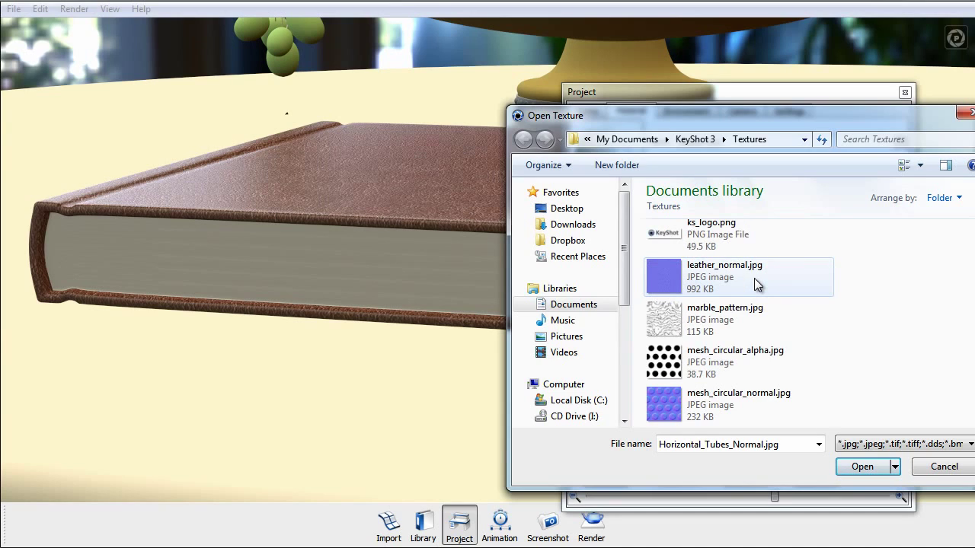
Step: Check mesh_circular_normal.jpg as another normal map example, and leave the texture selection without loading a file
{"action": "scroll", "coordinate": [756, 284], "scroll_direction": "down", "scroll_amount": 3}
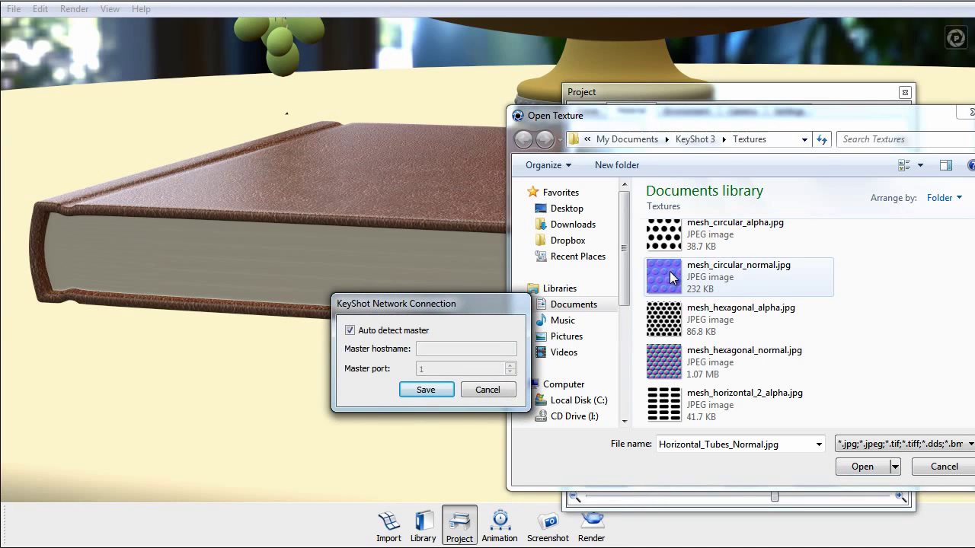
{"action": "left_click", "coordinate": [487, 390]}
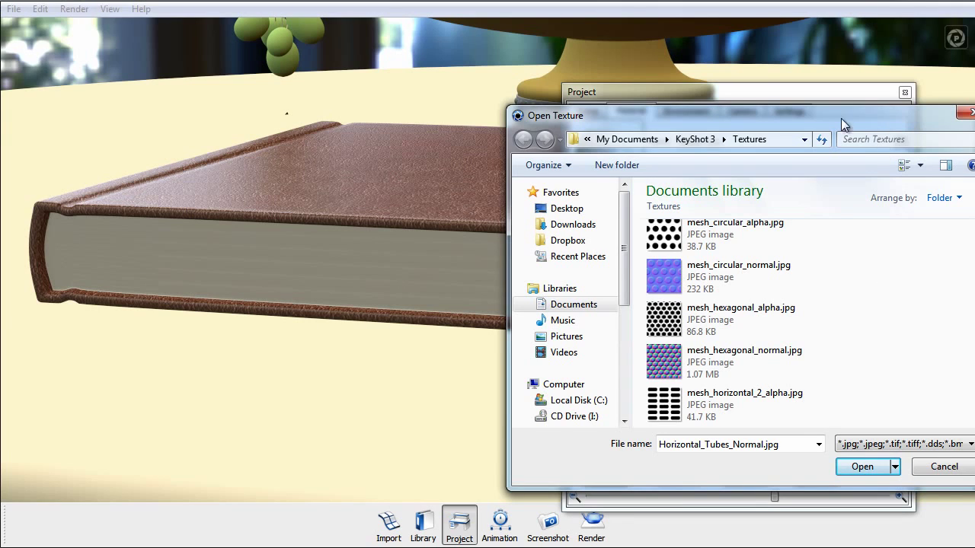
{"action": "left_click_drag", "start_coordinate": [840, 118], "coordinate": [829, 123]}
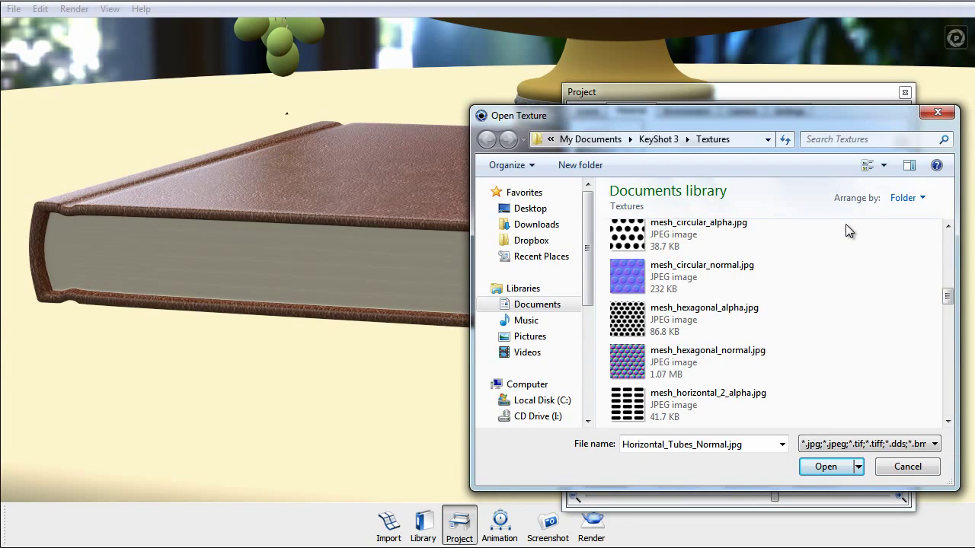
{"action": "left_click", "coordinate": [670, 276]}
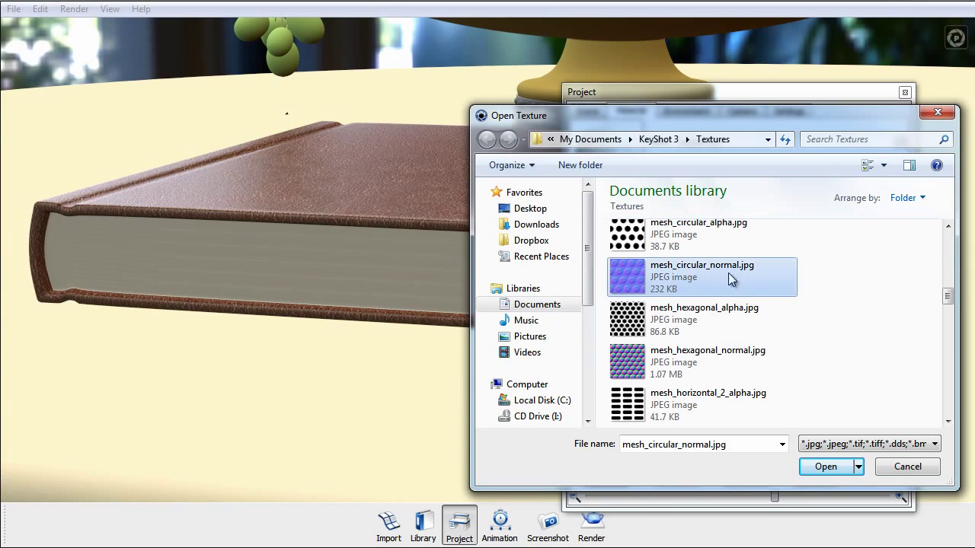
{"action": "left_click", "coordinate": [920, 467]}
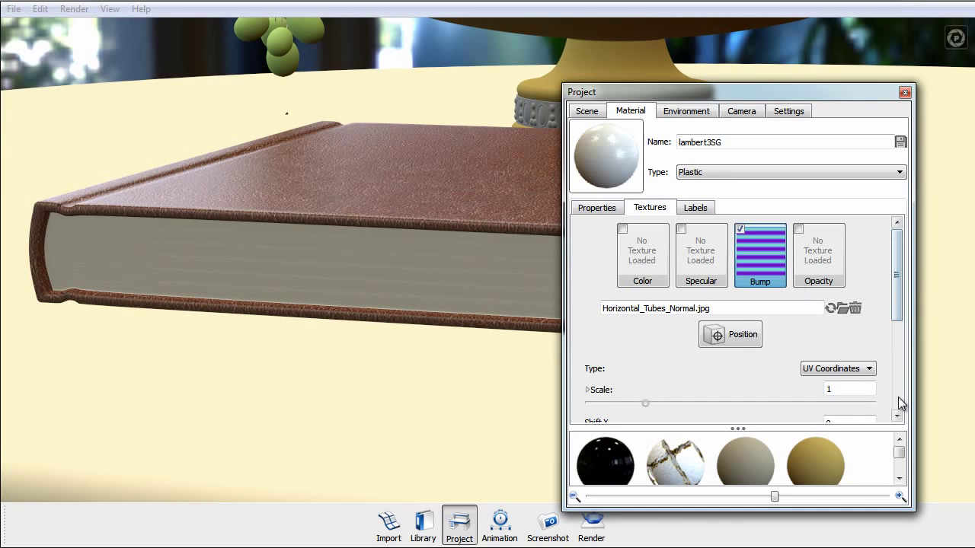
Step: Treat the bump texture of the book's pages as a normal map
{"action": "left_click", "coordinate": [859, 368]}
{"action": "left_click", "coordinate": [897, 303]}
{"action": "left_click_drag", "start_coordinate": [899, 299], "coordinate": [900, 405]}
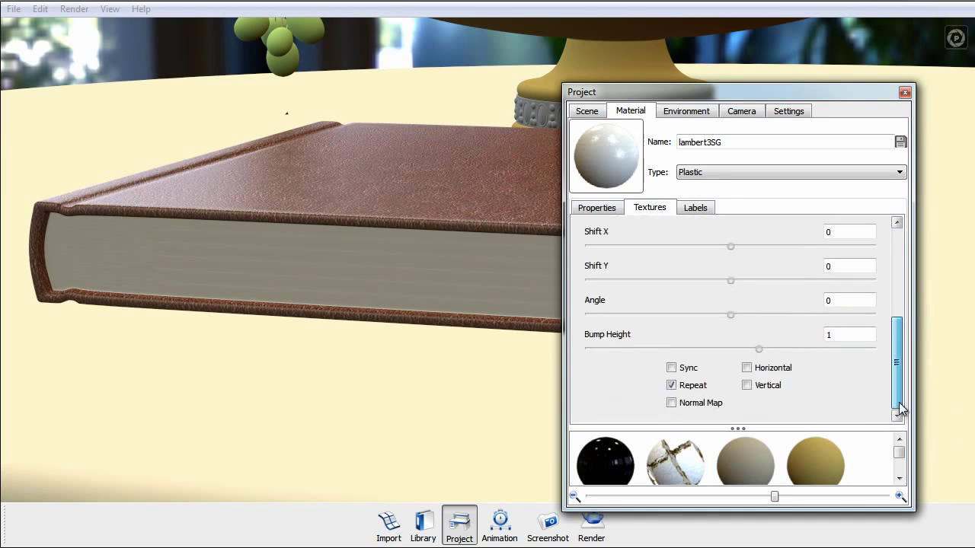
{"action": "left_click", "coordinate": [671, 403]}
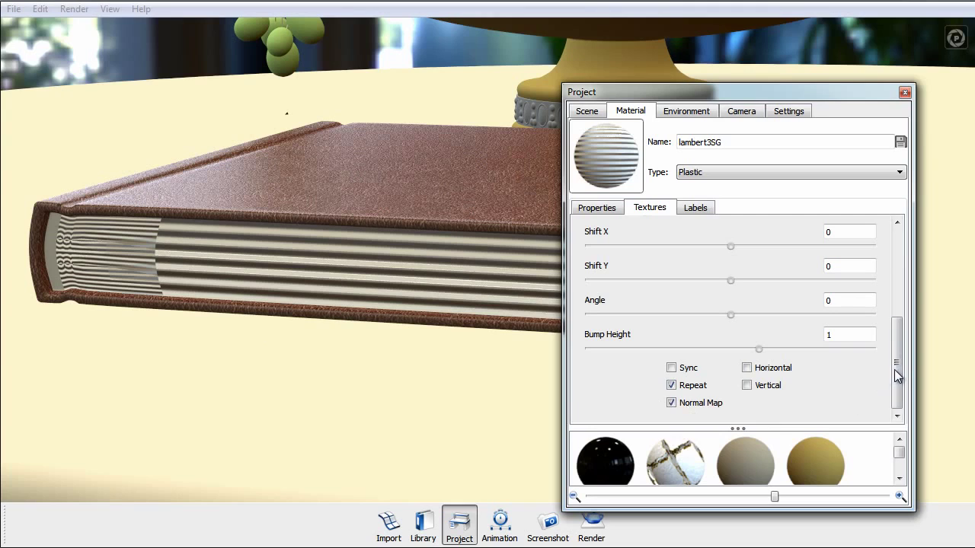
Step: Map the pages' bump texture with Box Map and scale it down to 0.015
{"action": "left_click_drag", "start_coordinate": [895, 368], "coordinate": [894, 282]}
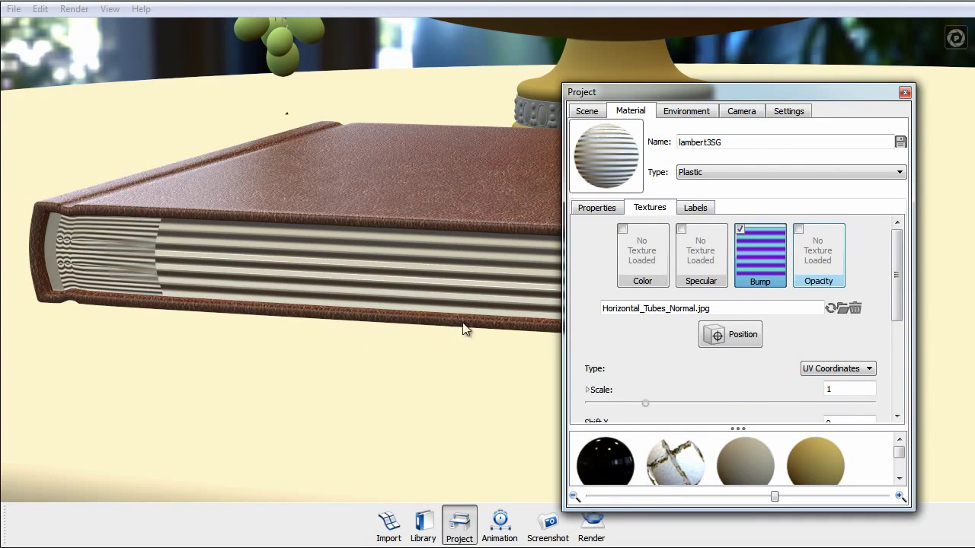
{"action": "left_click", "coordinate": [827, 372]}
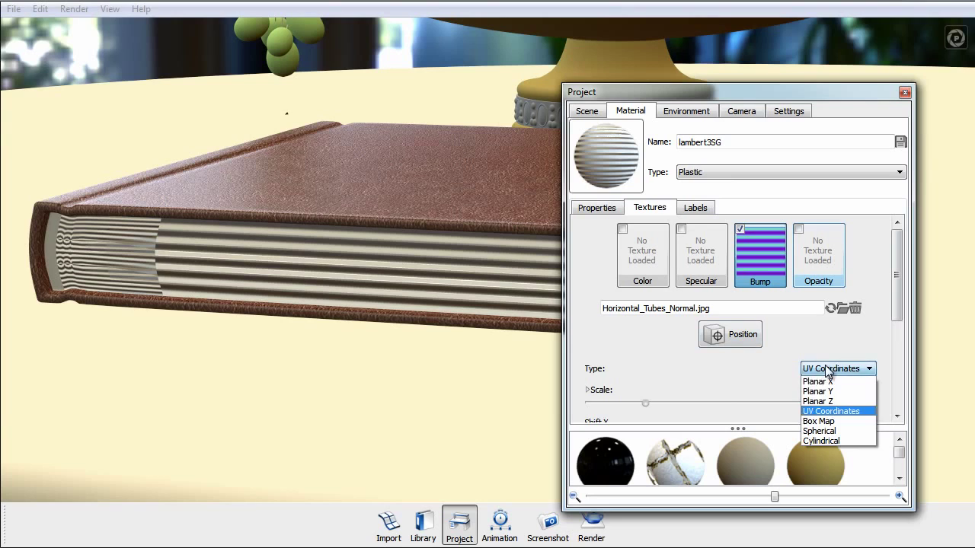
{"action": "left_click", "coordinate": [823, 423]}
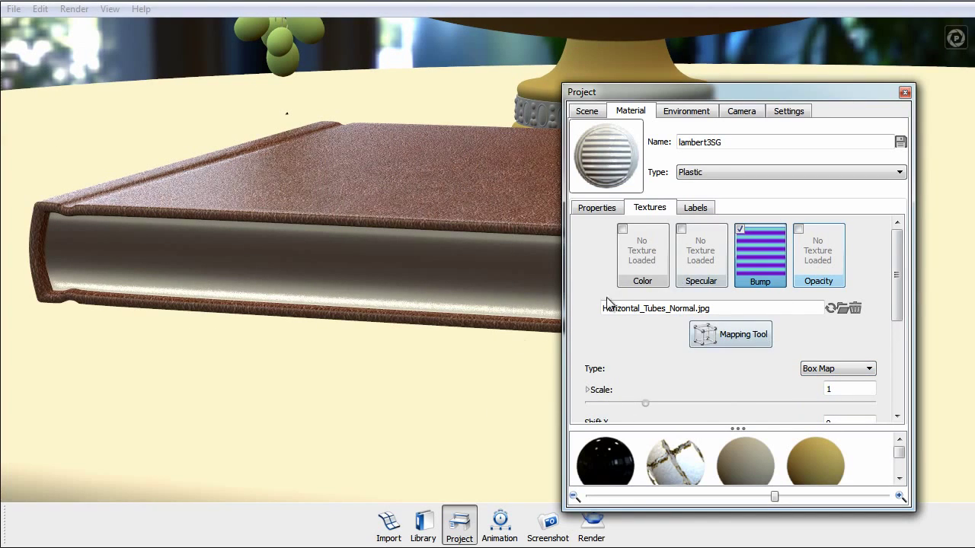
{"action": "left_click_drag", "start_coordinate": [645, 403], "coordinate": [591, 405]}
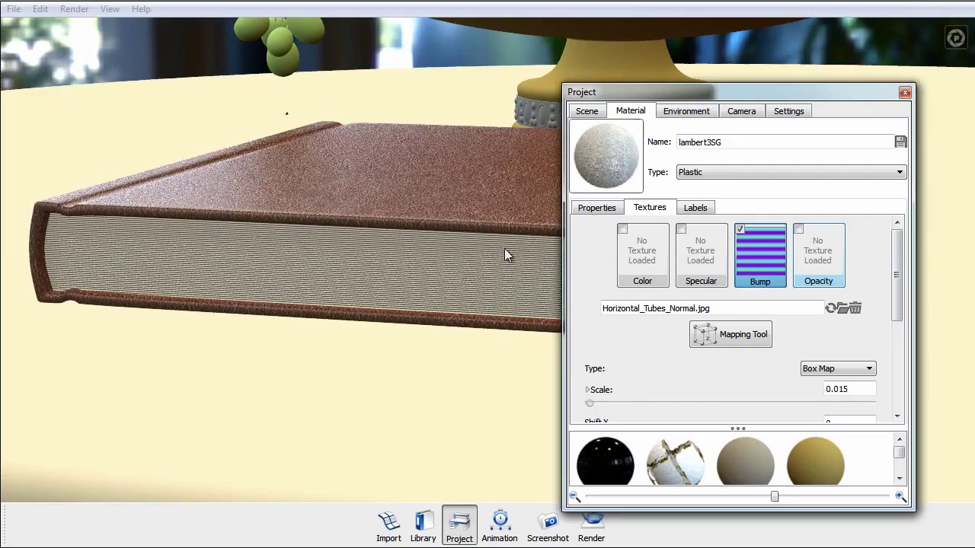
Step: Inspect the page edges from the book's corner with the Project window closed and performance mode off
{"action": "left_click_drag", "start_coordinate": [408, 193], "coordinate": [448, 293]}
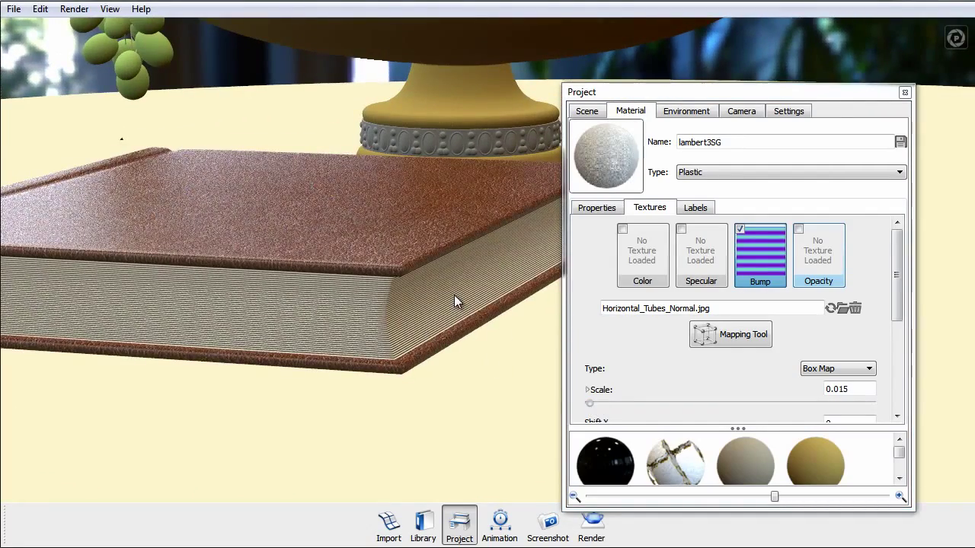
{"action": "left_click", "coordinate": [902, 94]}
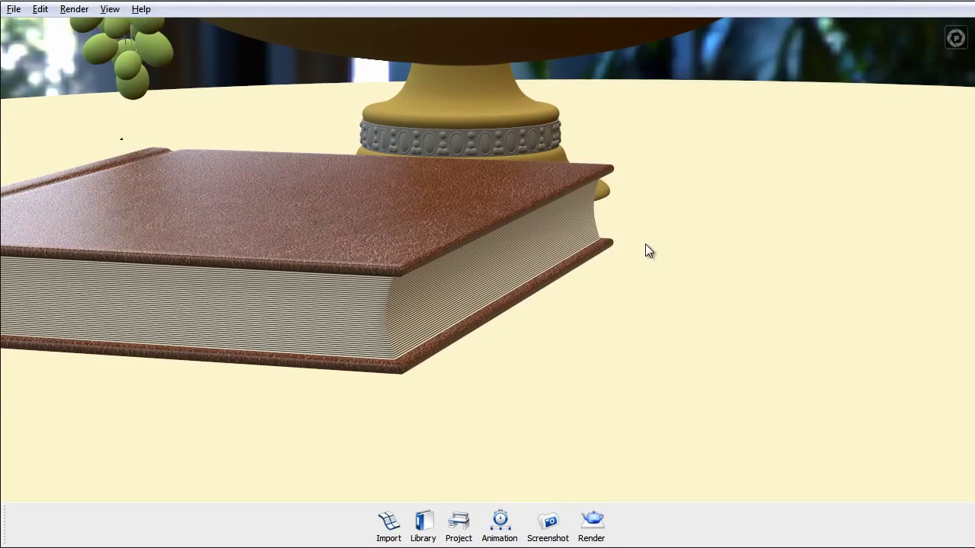
{"action": "key", "text": "alt+p"}
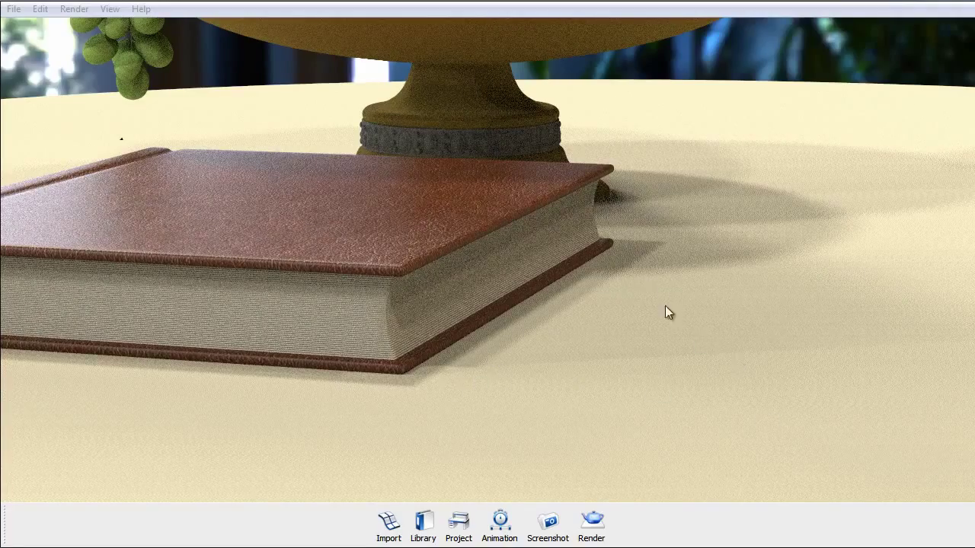
{"action": "left_click", "coordinate": [690, 276]}
Step: Bring the tablecloth into view, open its material and confirm black as the specular color
{"action": "scroll", "coordinate": [690, 276], "scroll_direction": "down", "scroll_amount": 6}
{"action": "middle_click_drag", "start_coordinate": [560, 239], "coordinate": [563, 106]}
{"action": "left_click_drag", "start_coordinate": [561, 221], "coordinate": [700, 257]}
{"action": "scroll", "coordinate": [700, 256], "scroll_direction": "down", "scroll_amount": 3}
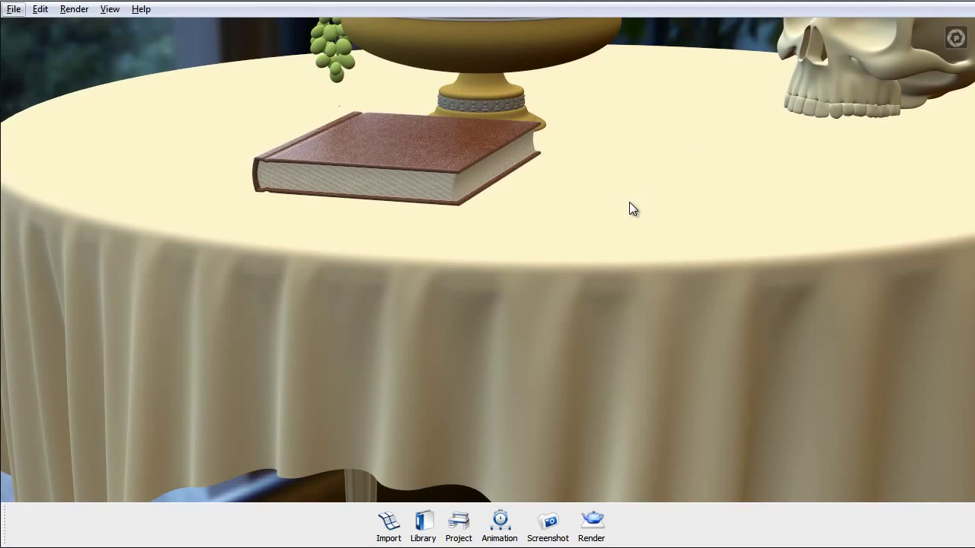
{"action": "key", "text": "space"}
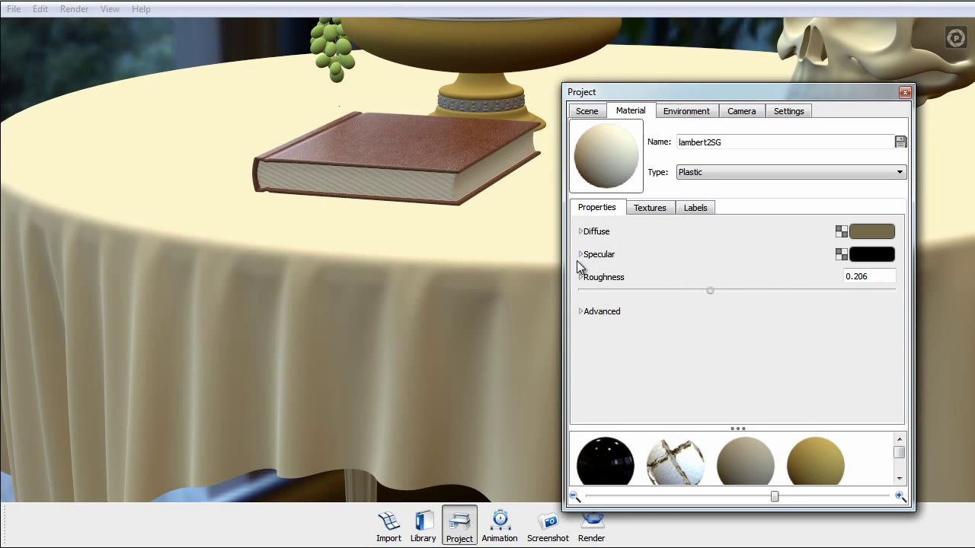
{"action": "left_click", "coordinate": [878, 254]}
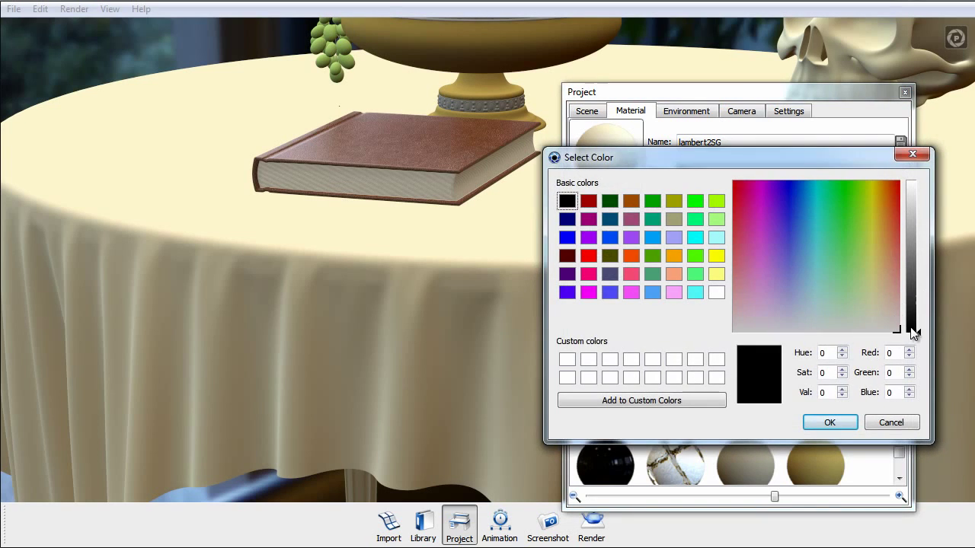
{"action": "left_click_drag", "start_coordinate": [912, 332], "coordinate": [902, 372]}
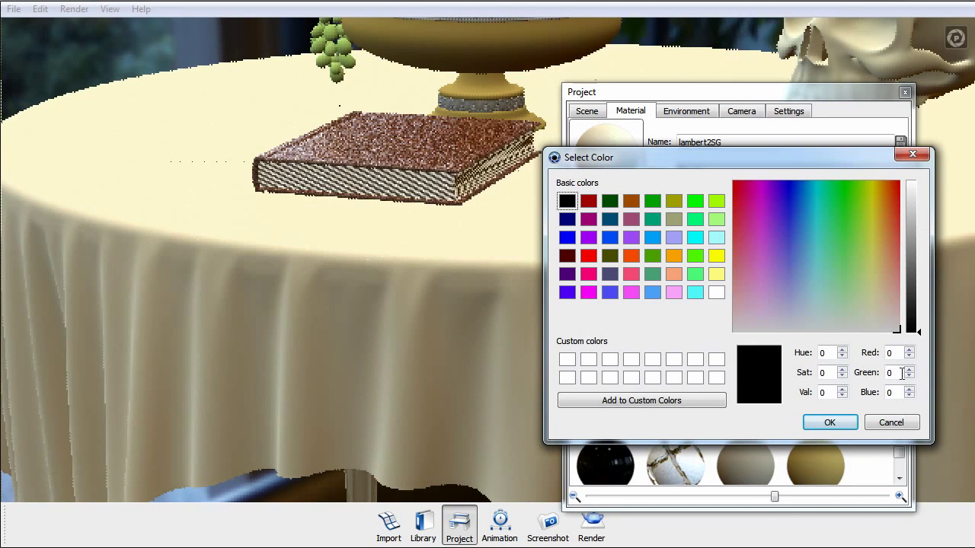
{"action": "left_click", "coordinate": [836, 425]}
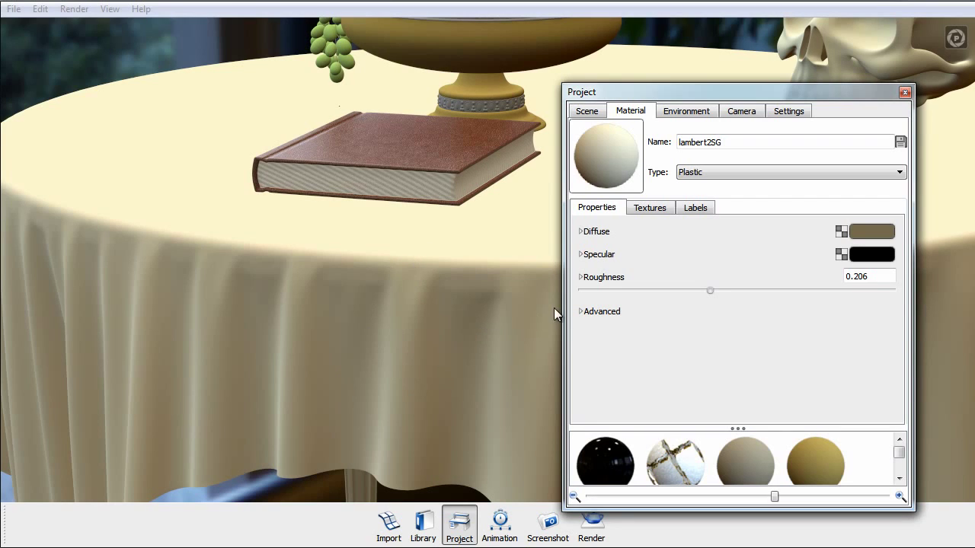
Step: Load FabricPlain0045_4_S.jpg from the Material creation folder on the Desktop as the tablecloth's color texture
{"action": "left_click", "coordinate": [645, 211]}
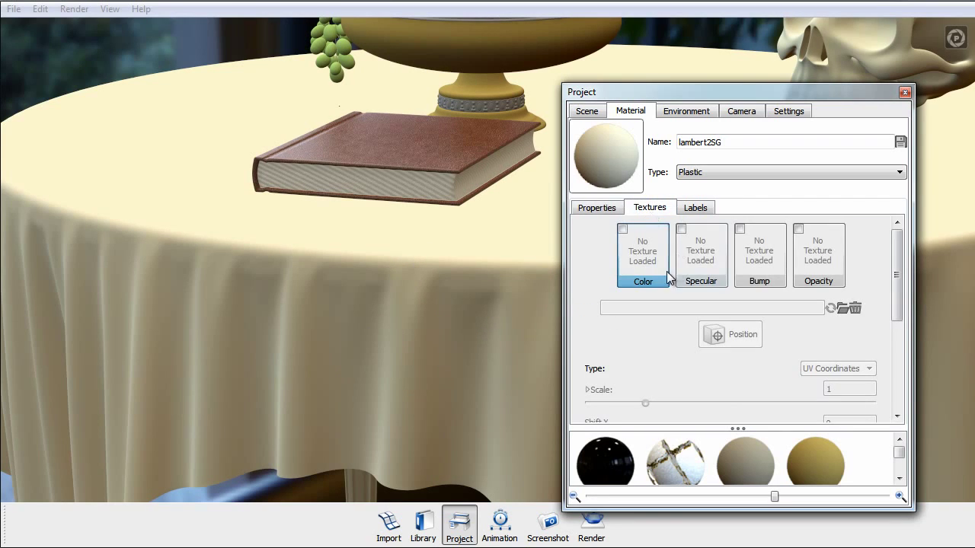
{"action": "double_click", "coordinate": [705, 261]}
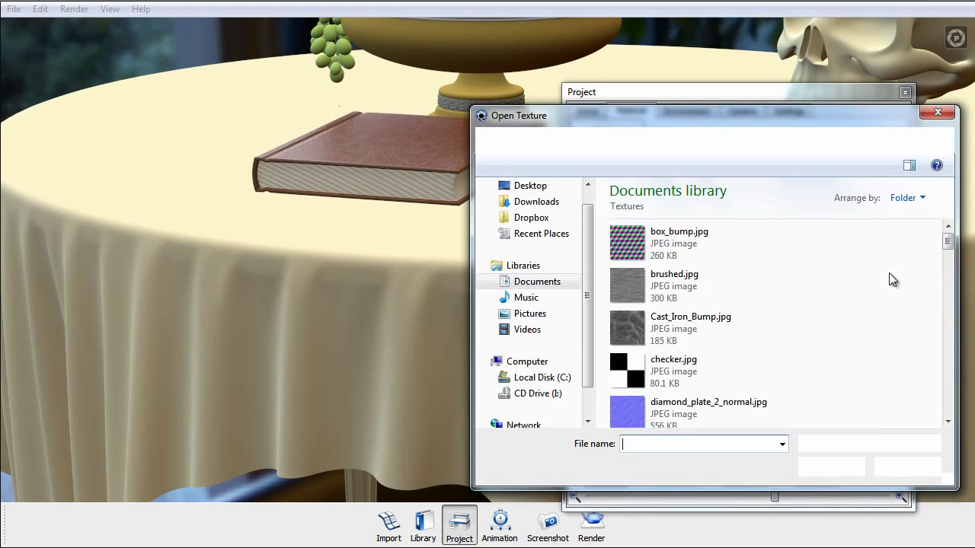
{"action": "left_click", "coordinate": [533, 208]}
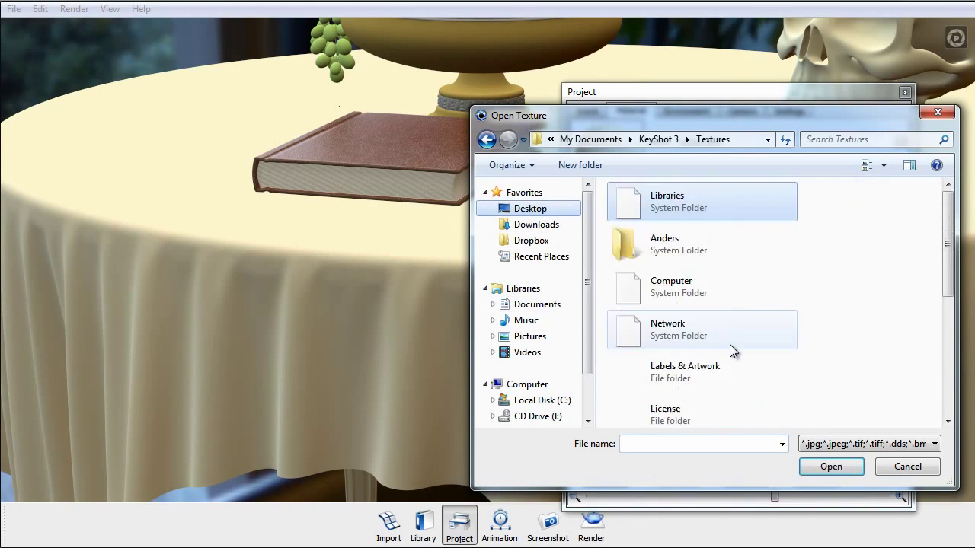
{"action": "scroll", "coordinate": [729, 344], "scroll_direction": "down", "scroll_amount": 3}
{"action": "scroll", "coordinate": [730, 330], "scroll_direction": "up", "scroll_amount": 1}
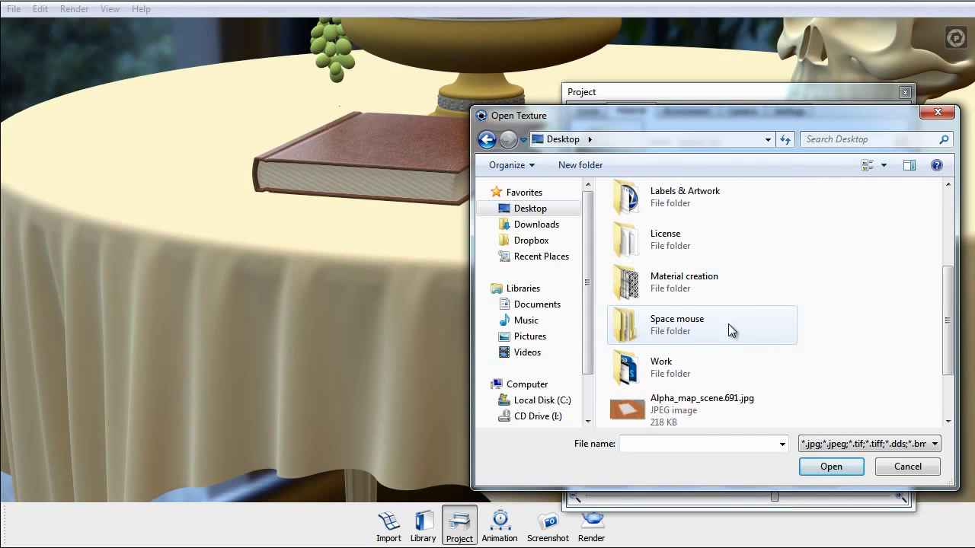
{"action": "double_click", "coordinate": [674, 293]}
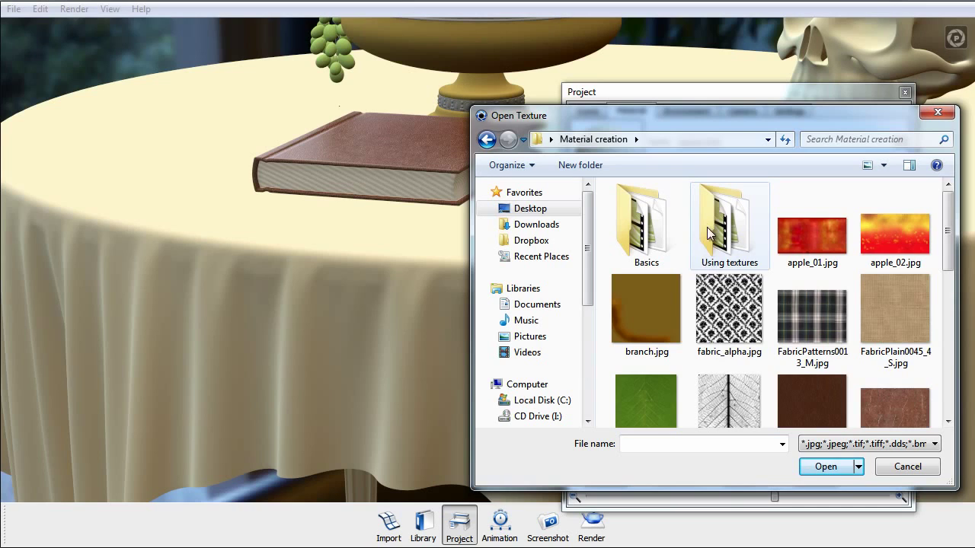
{"action": "double_click", "coordinate": [881, 298]}
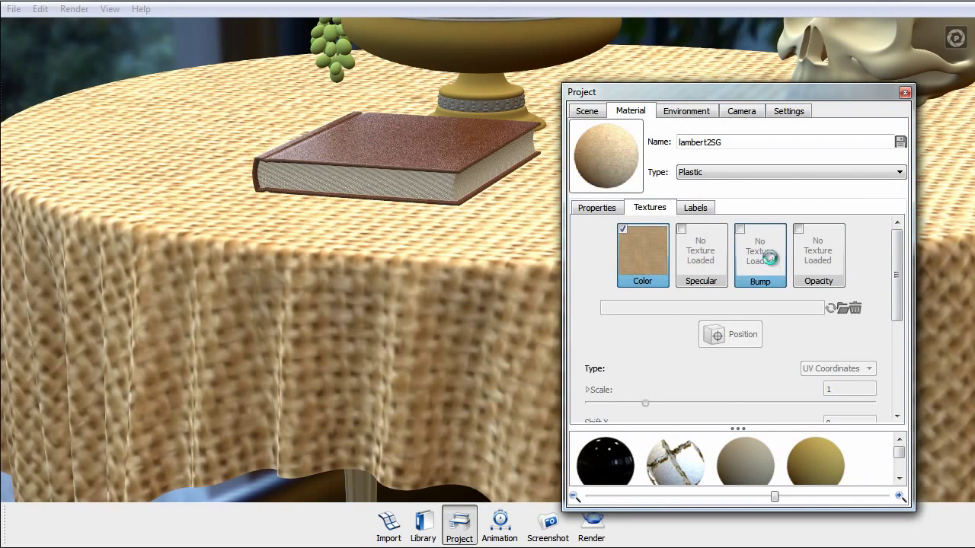
Step: Load FabricPlain0045_4_S.jpg as the tablecloth's bump texture and review its mapping settings
{"action": "left_click", "coordinate": [770, 258]}
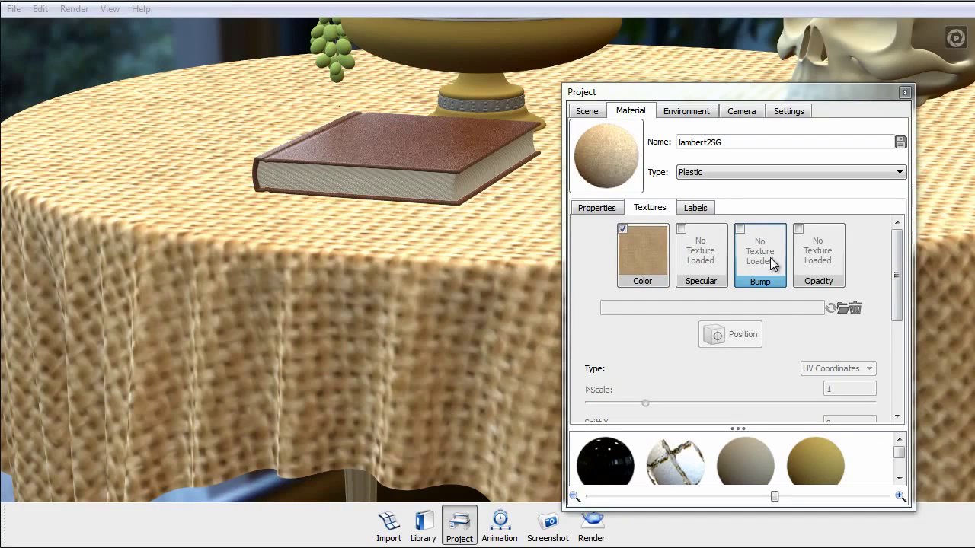
{"action": "double_click", "coordinate": [770, 258]}
{"action": "left_click", "coordinate": [878, 317]}
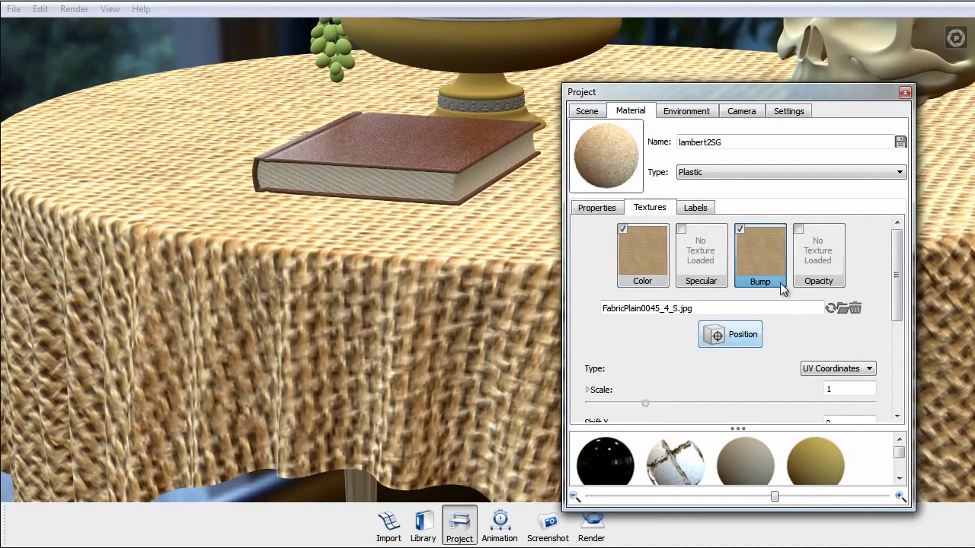
{"action": "left_click_drag", "start_coordinate": [896, 306], "coordinate": [896, 403]}
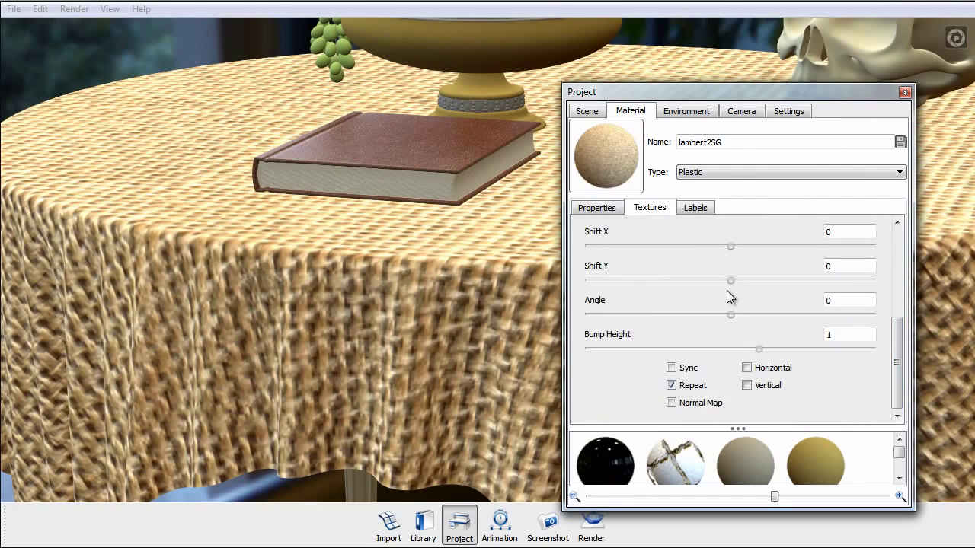
{"action": "scroll", "coordinate": [726, 290], "scroll_direction": "up", "scroll_amount": 4}
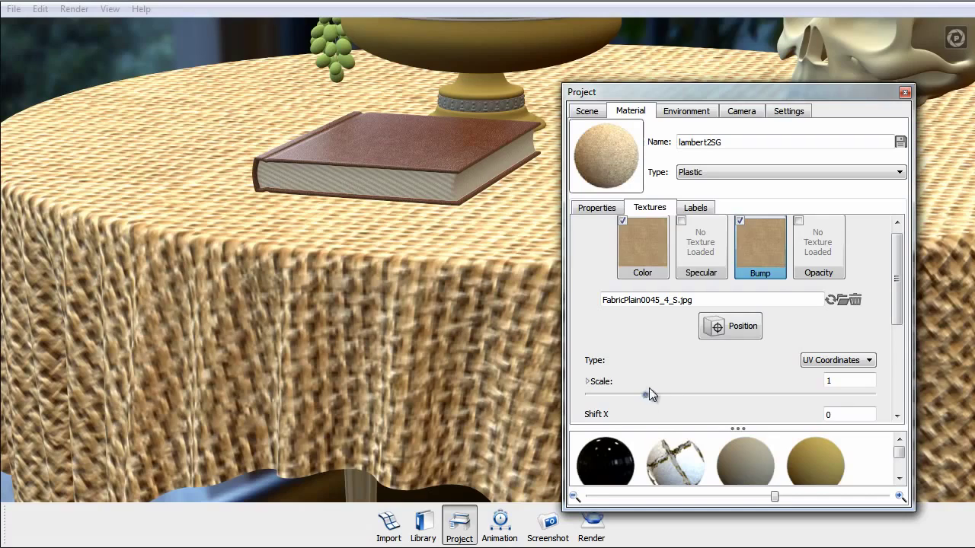
Step: Set the scale of the tablecloth's color texture to 0.055 so the weave becomes fine
{"action": "scroll", "coordinate": [766, 280], "scroll_direction": "down", "scroll_amount": 4}
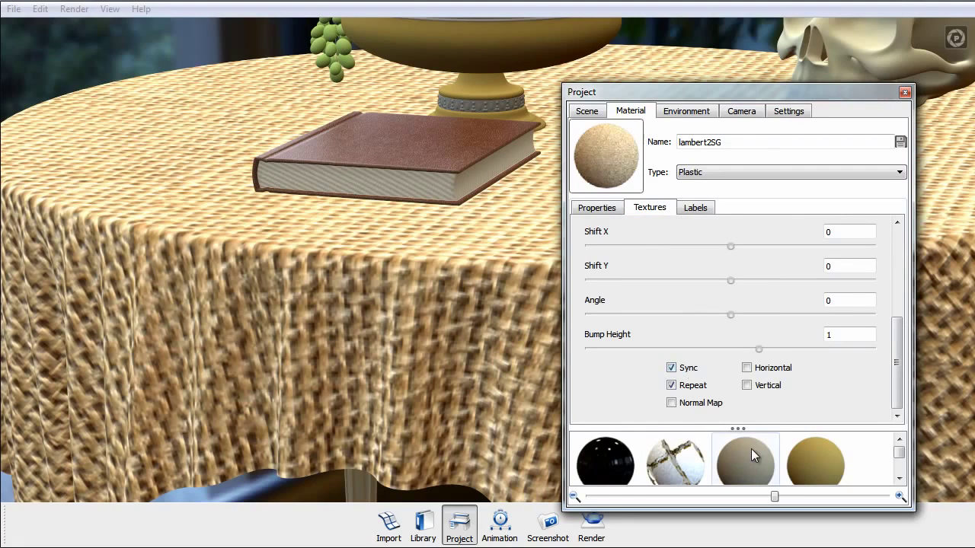
{"action": "scroll", "coordinate": [691, 312], "scroll_direction": "up", "scroll_amount": 4}
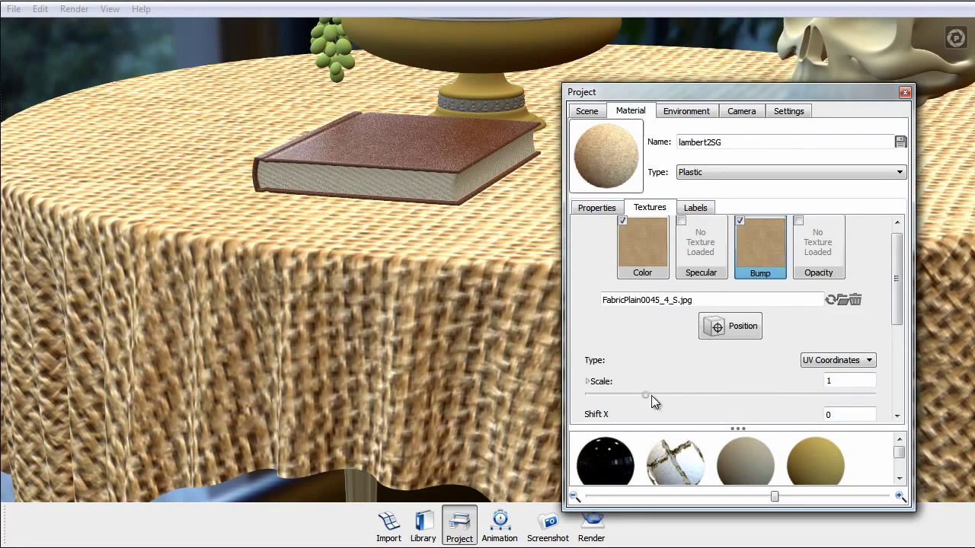
{"action": "left_click", "coordinate": [651, 270]}
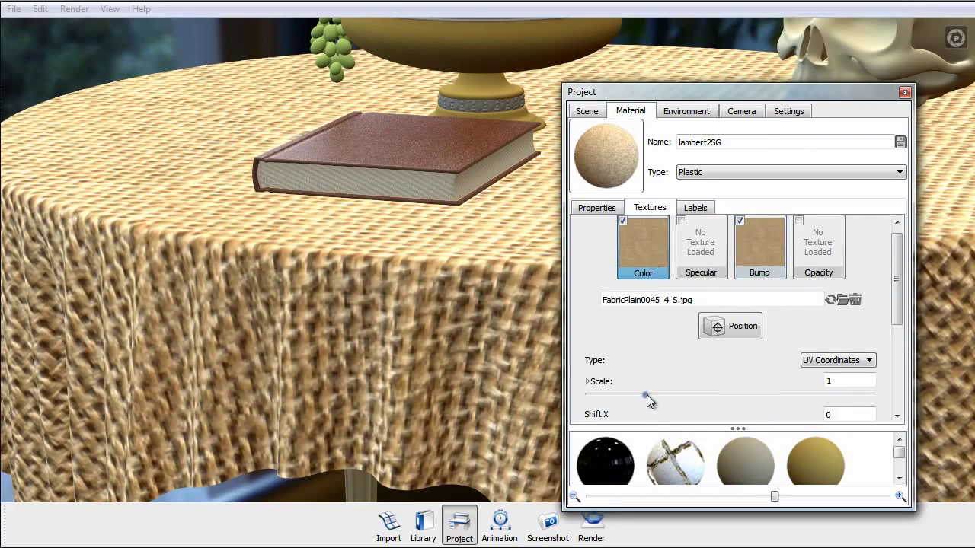
{"action": "left_click_drag", "start_coordinate": [646, 394], "coordinate": [592, 386]}
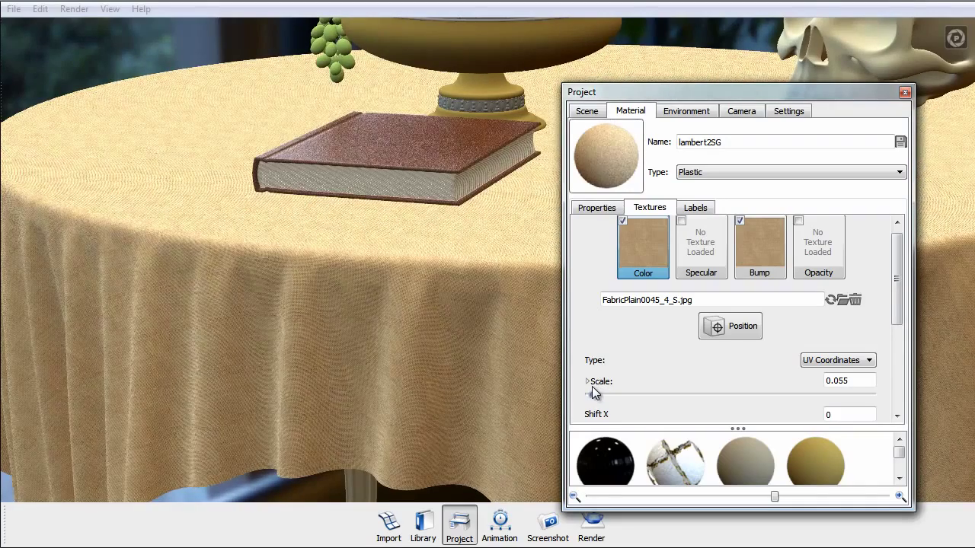
Step: Try blending the tablecloth's color texture with green, blue and neutral grey (RGB 128, 128, 128), and switch color blending off
{"action": "left_click", "coordinate": [602, 214]}
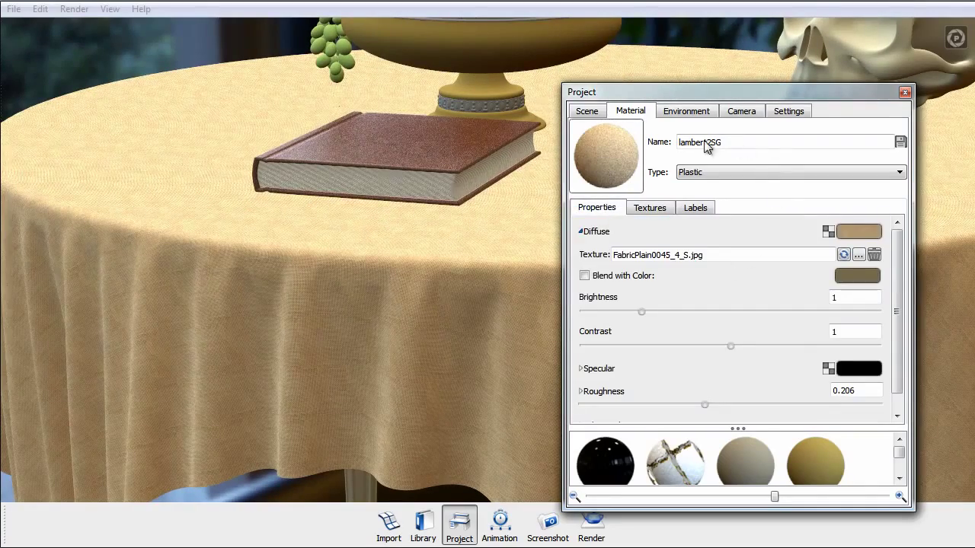
{"action": "left_click_drag", "start_coordinate": [419, 189], "coordinate": [457, 300]}
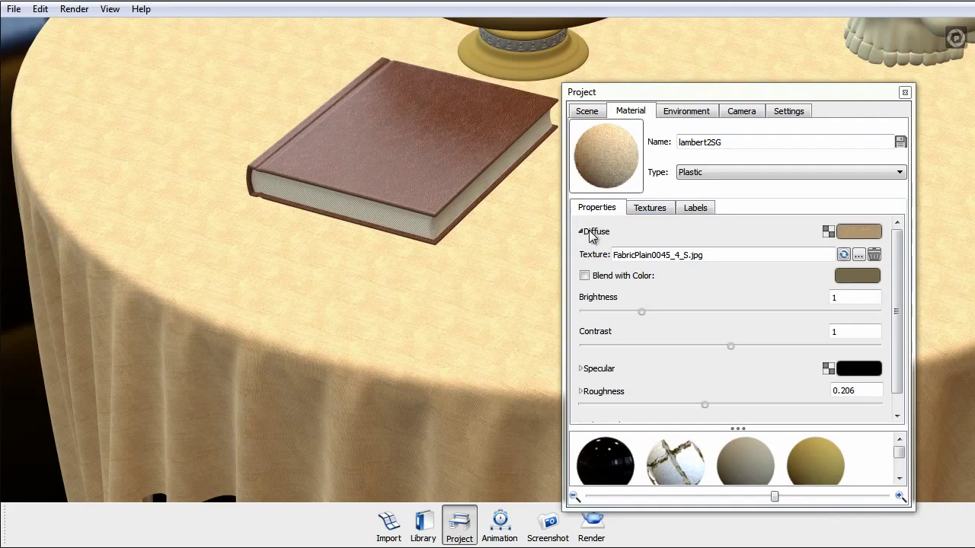
{"action": "left_click", "coordinate": [584, 276]}
{"action": "left_click", "coordinate": [852, 275]}
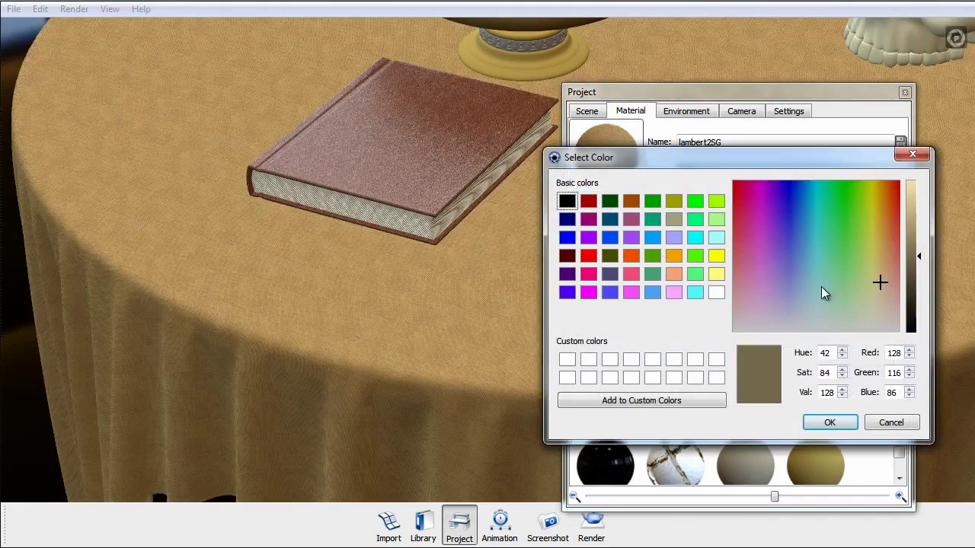
{"action": "left_click", "coordinate": [839, 258]}
{"action": "left_click", "coordinate": [826, 222]}
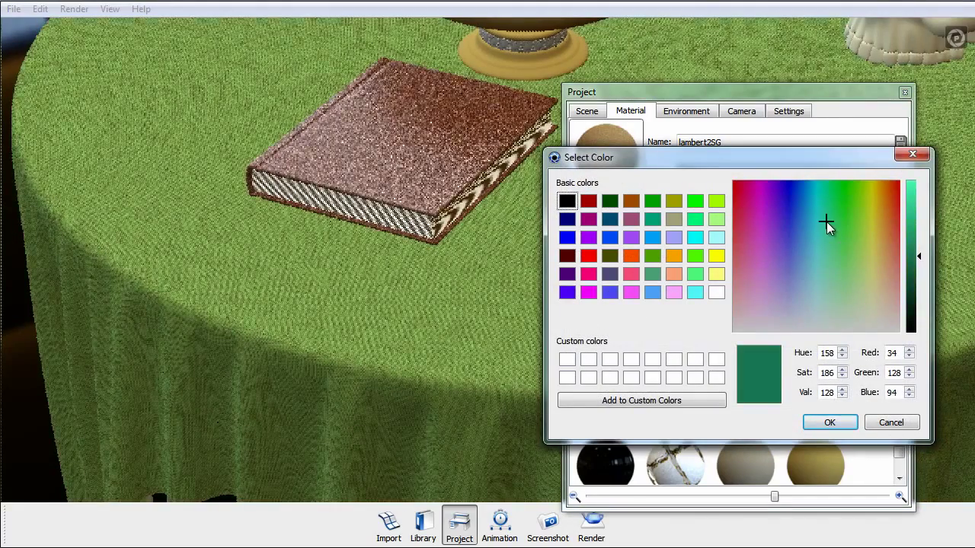
{"action": "left_click", "coordinate": [793, 223]}
{"action": "left_click_drag", "start_coordinate": [794, 223], "coordinate": [886, 332]}
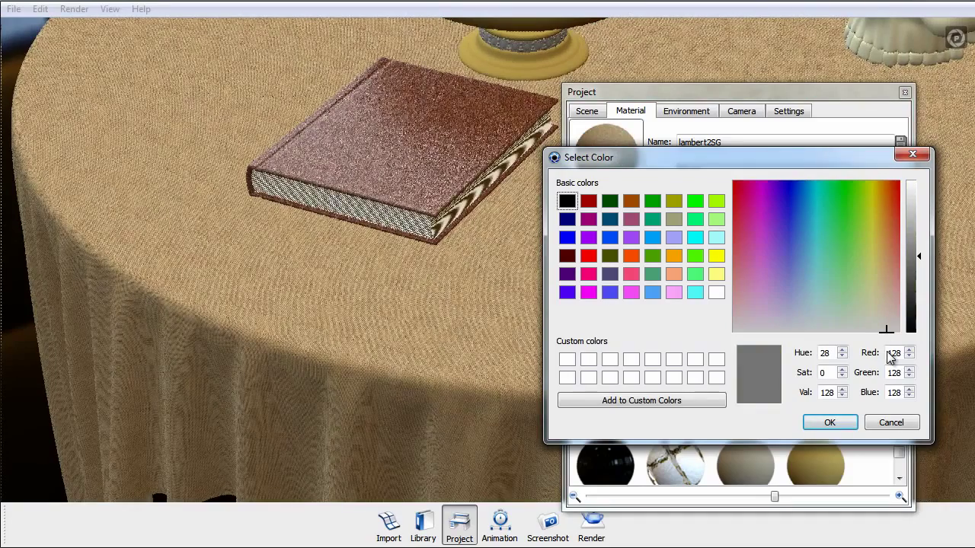
{"action": "left_click", "coordinate": [830, 422]}
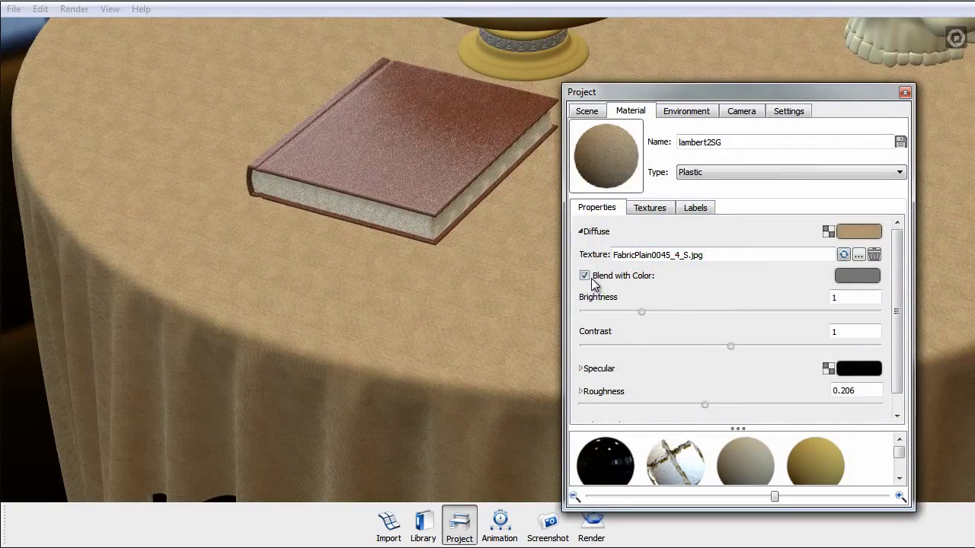
{"action": "left_click", "coordinate": [593, 278]}
Step: Set the tablecloth texture's brightness to 0.489 and contrast to 1.7, and check the cloth up close and from afar
{"action": "left_click_drag", "start_coordinate": [641, 312], "coordinate": [611, 313]}
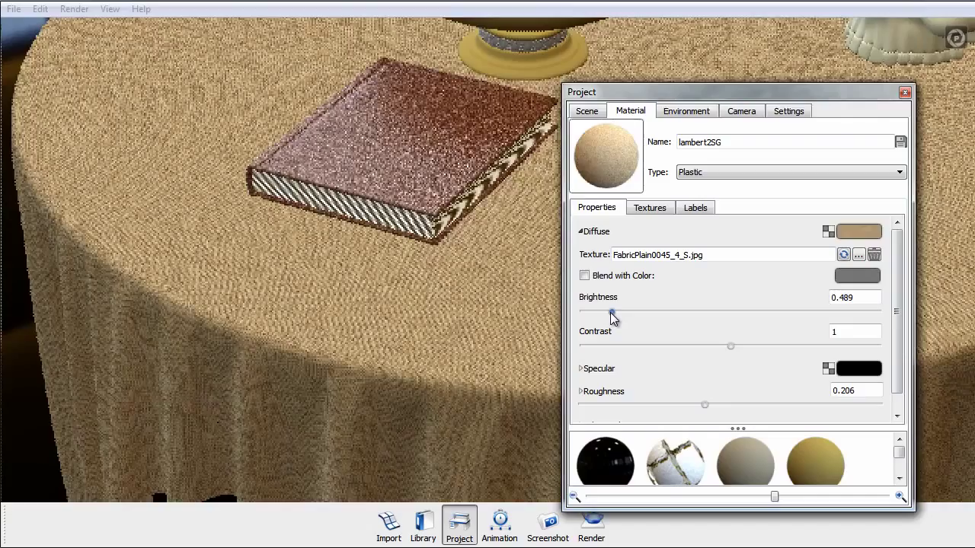
{"action": "left_click_drag", "start_coordinate": [739, 347], "coordinate": [828, 352]}
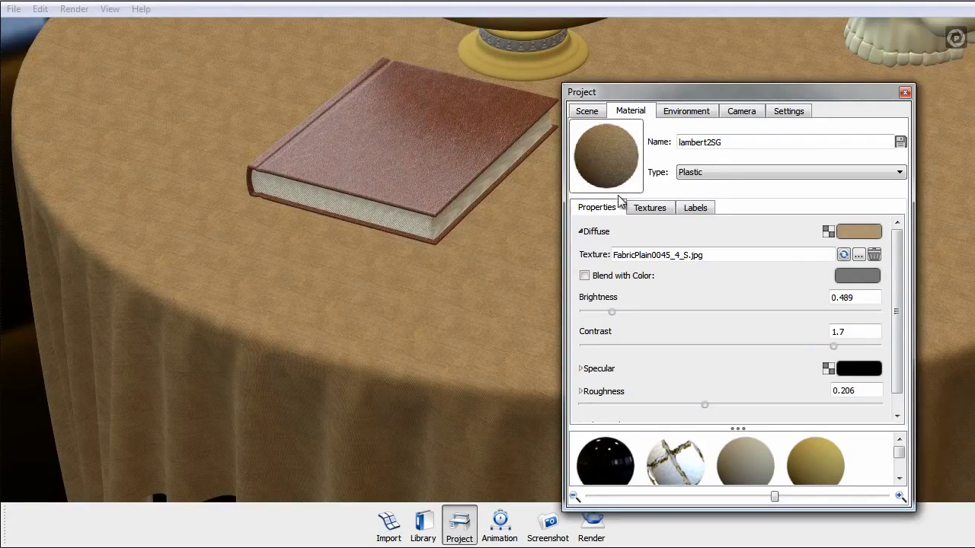
{"action": "left_click_drag", "start_coordinate": [677, 92], "coordinate": [813, 298]}
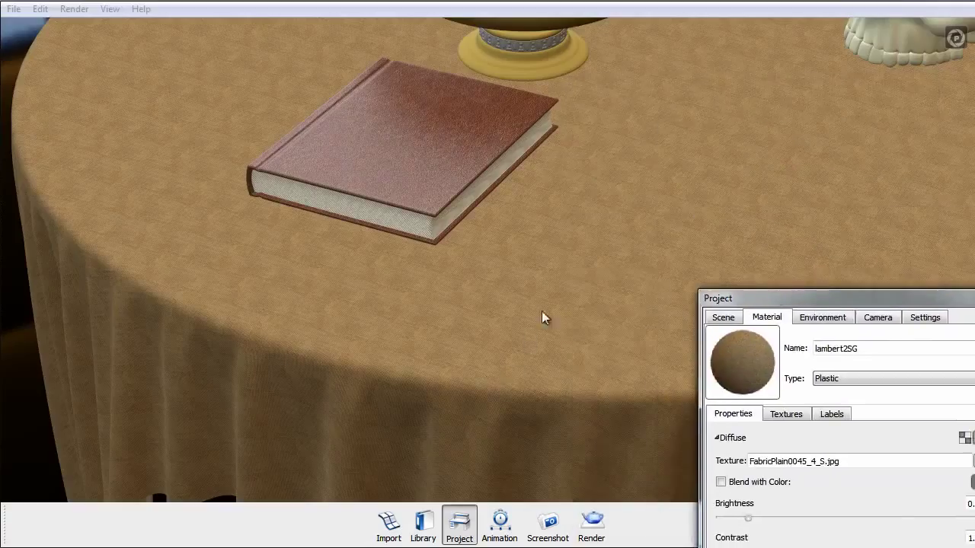
{"action": "scroll", "coordinate": [566, 341], "scroll_direction": "up", "scroll_amount": 5}
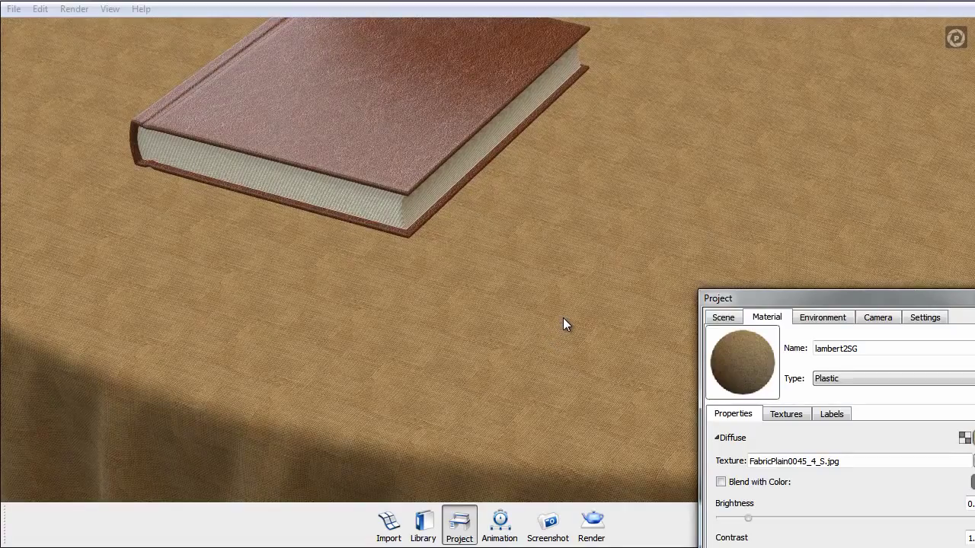
{"action": "scroll", "coordinate": [593, 307], "scroll_direction": "down", "scroll_amount": 8}
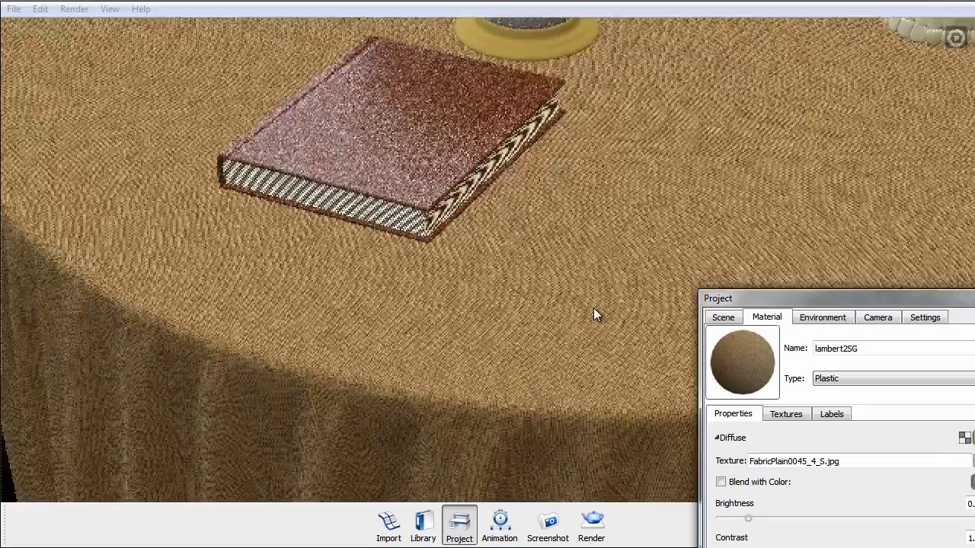
{"action": "left_click_drag", "start_coordinate": [593, 307], "coordinate": [597, 190]}
{"action": "scroll", "coordinate": [646, 231], "scroll_direction": "down", "scroll_amount": 5}
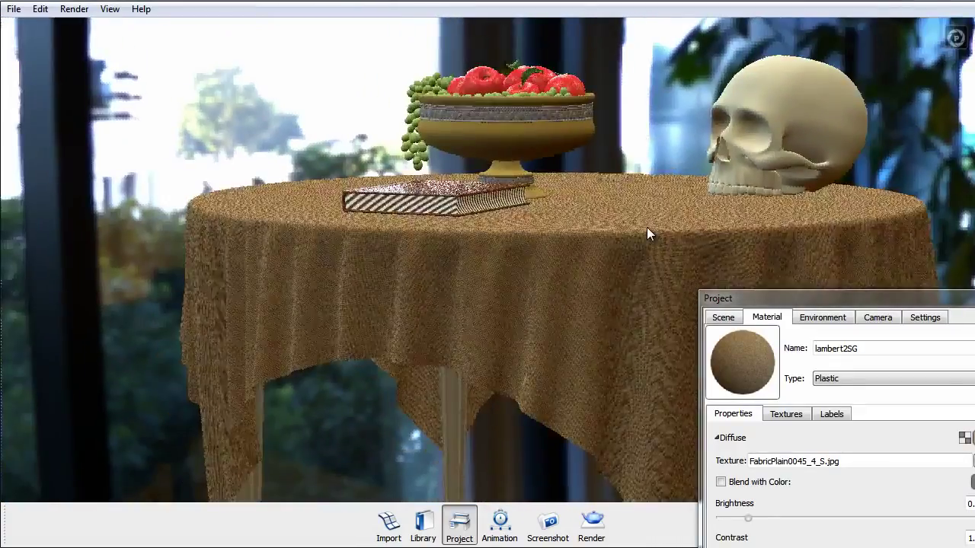
{"action": "left_click_drag", "start_coordinate": [647, 230], "coordinate": [659, 255]}
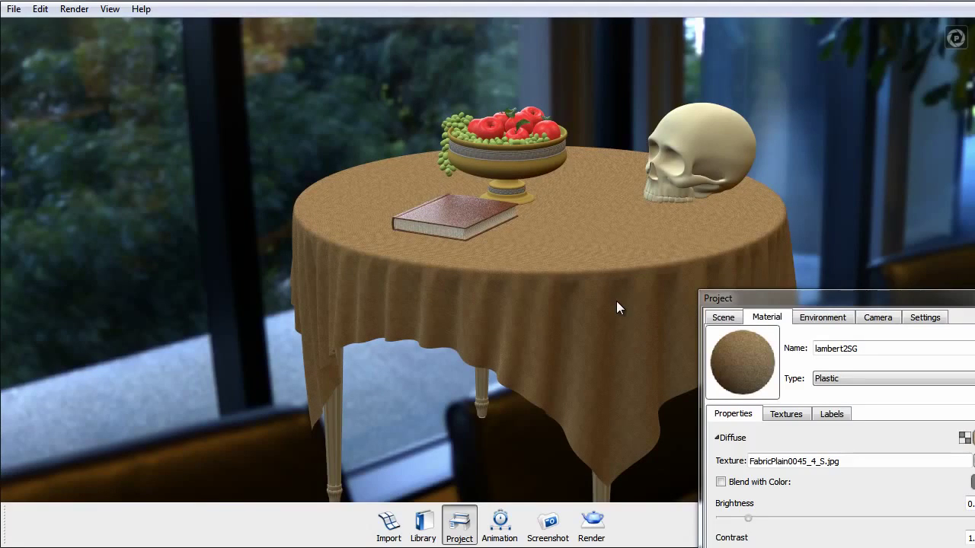
Step: Turn off performance mode and view the underside of the tablecloth from a low angle
{"action": "left_click_drag", "start_coordinate": [847, 300], "coordinate": [759, 86]}
{"action": "left_click", "coordinate": [701, 5]}
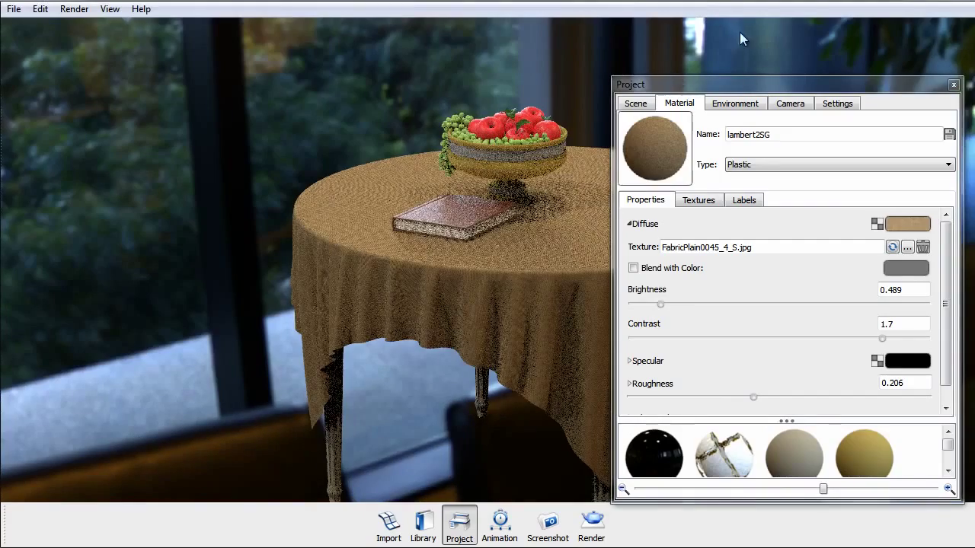
{"action": "left_click_drag", "start_coordinate": [558, 121], "coordinate": [530, 70]}
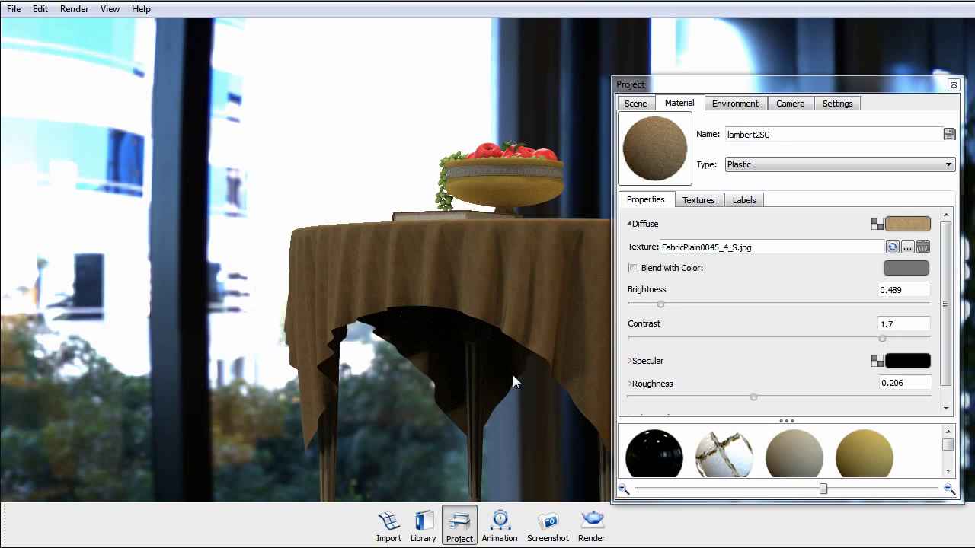
Step: Give the tablecloth material a dark brown diffuse transmission color of RGB 42, 33, 17
{"action": "left_click", "coordinate": [632, 224]}
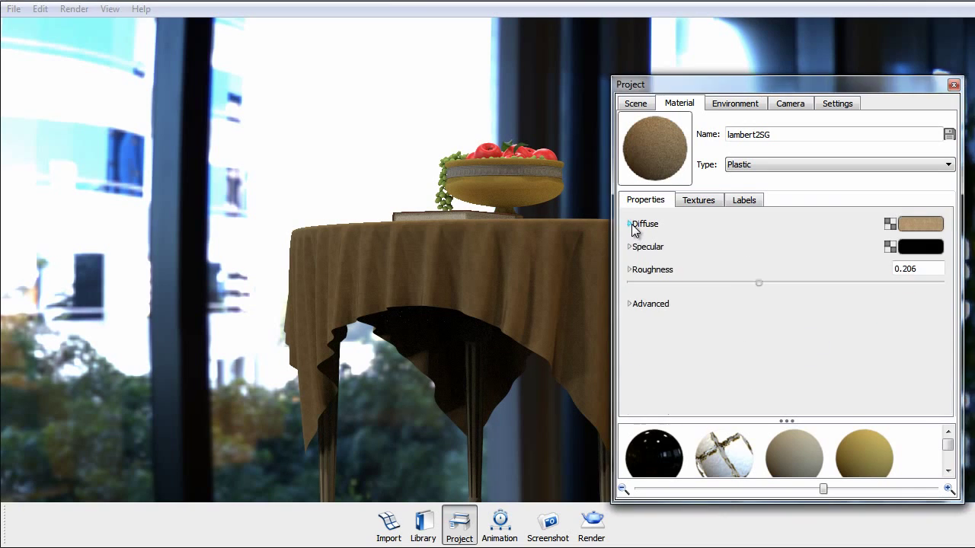
{"action": "left_click", "coordinate": [631, 304]}
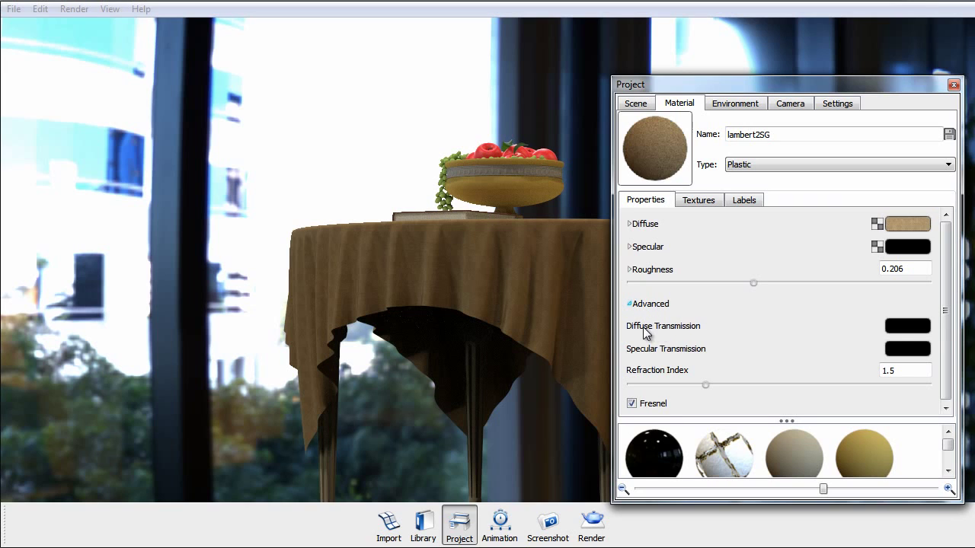
{"action": "left_click", "coordinate": [914, 329]}
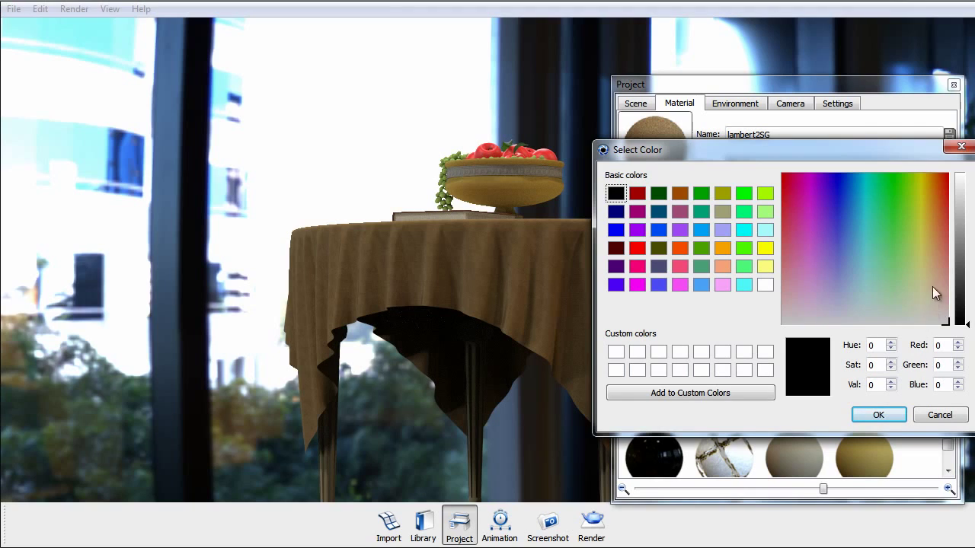
{"action": "left_click", "coordinate": [930, 252]}
{"action": "left_click_drag", "start_coordinate": [931, 238], "coordinate": [930, 236]}
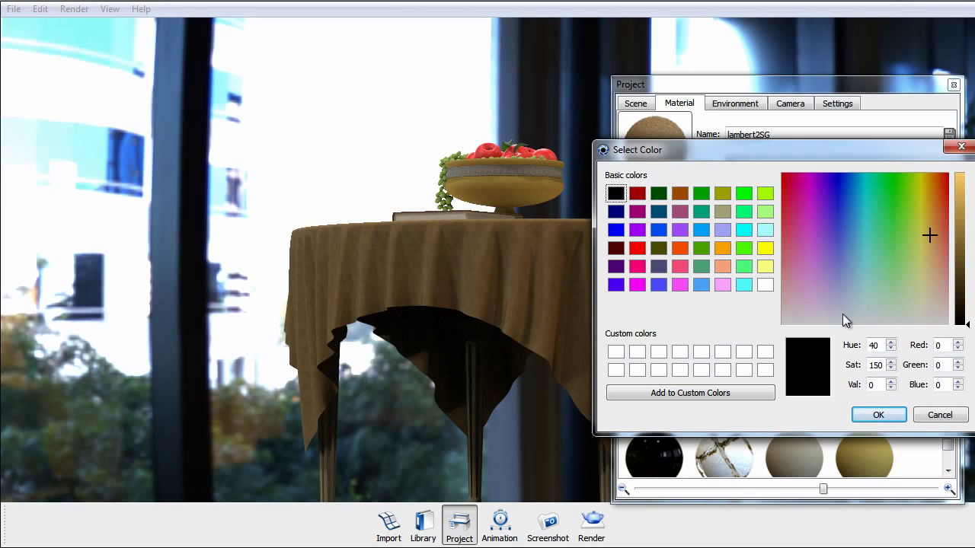
{"action": "left_click_drag", "start_coordinate": [967, 326], "coordinate": [963, 317]}
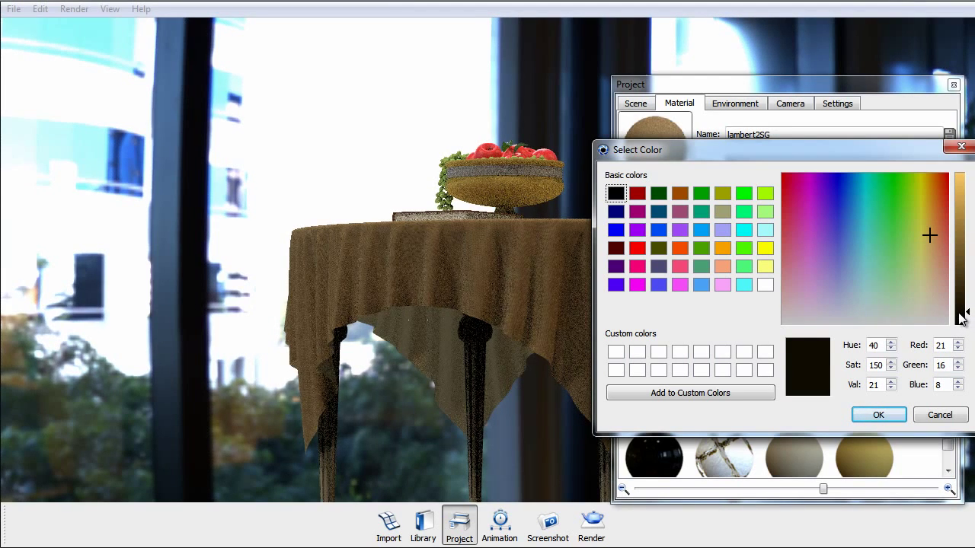
{"action": "left_click_drag", "start_coordinate": [961, 319], "coordinate": [953, 306]}
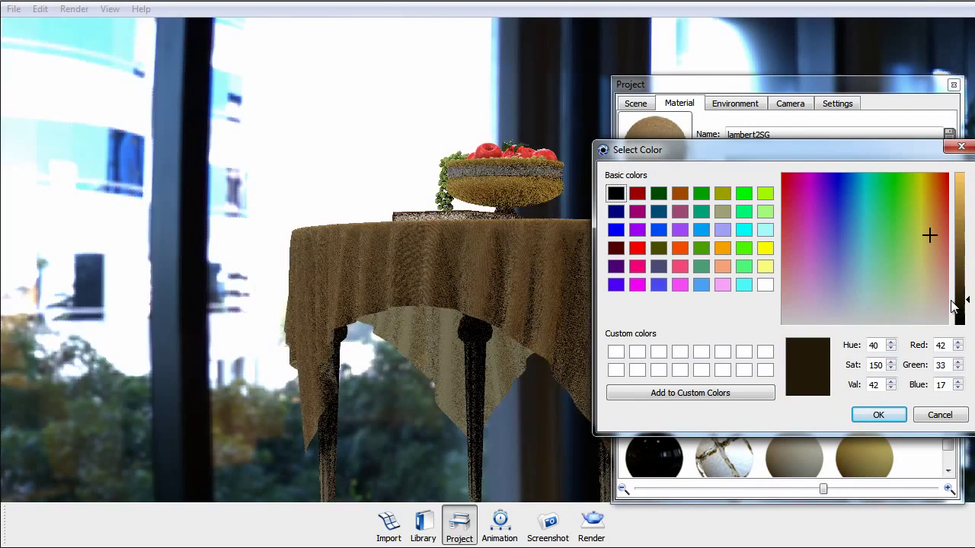
Step: Test orange and blue hues for the tablecloth's diffuse transmission and settle on brown RGB 42, 27, 10
{"action": "left_click", "coordinate": [938, 201]}
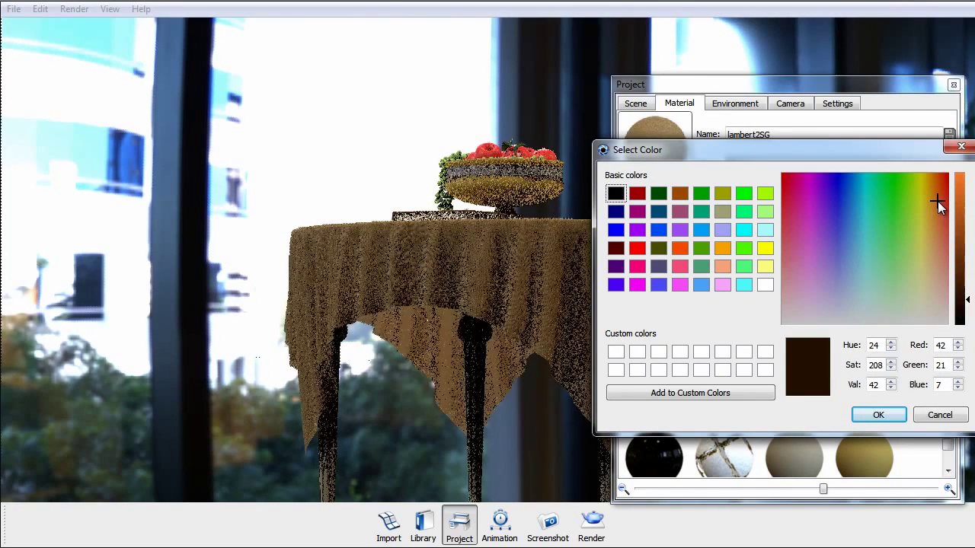
{"action": "left_click_drag", "start_coordinate": [938, 201], "coordinate": [850, 208]}
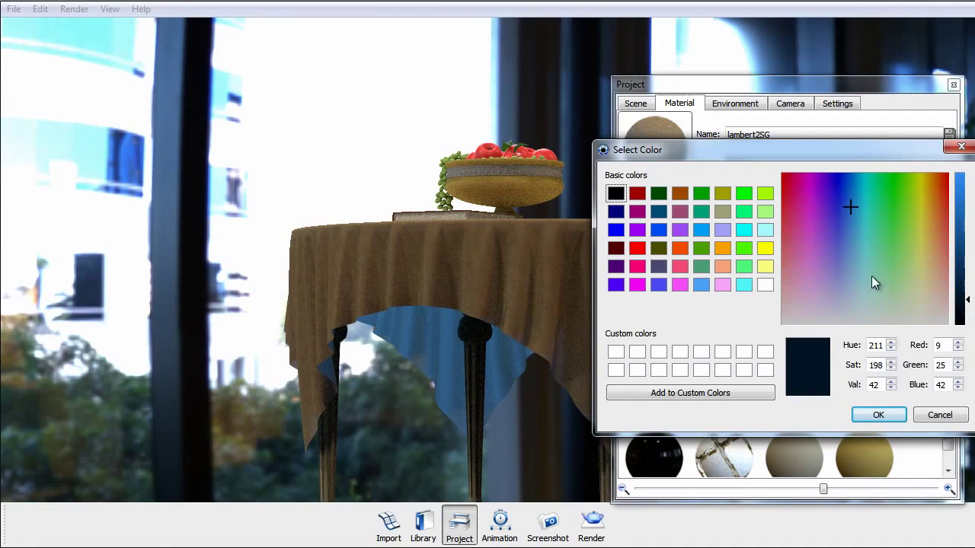
{"action": "left_click_drag", "start_coordinate": [878, 303], "coordinate": [933, 211]}
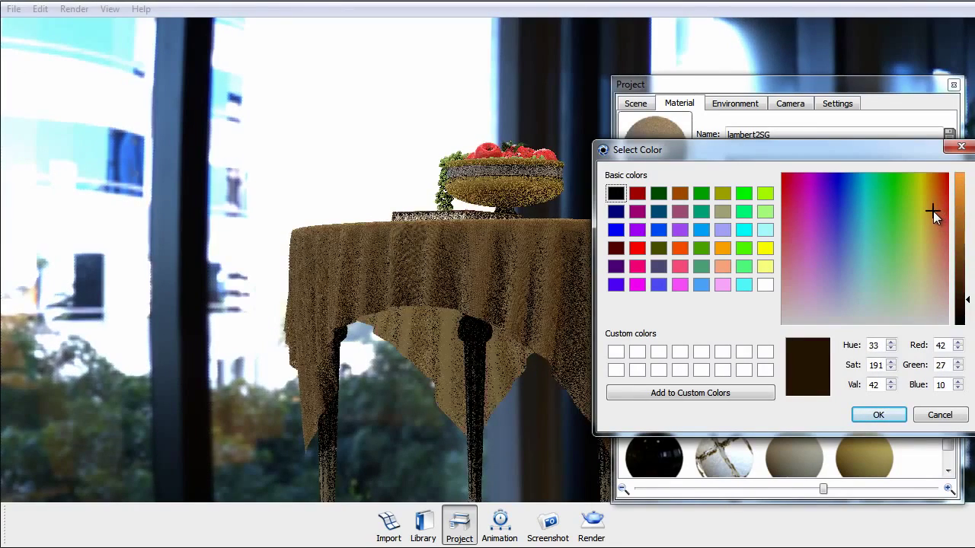
{"action": "left_click", "coordinate": [884, 417]}
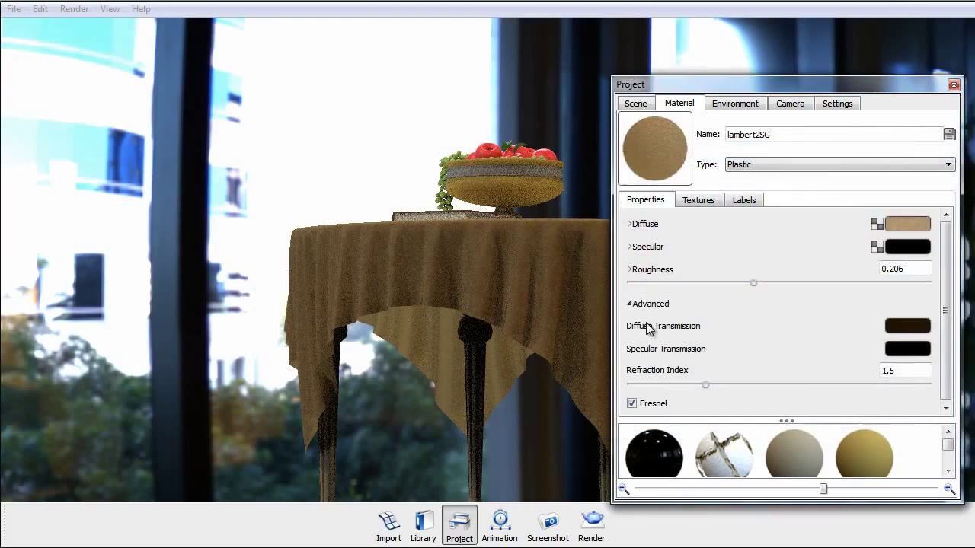
Step: Brighten the tablecloth's diffuse transmission color to RGB 59, 37, 13
{"action": "left_click", "coordinate": [916, 324]}
{"action": "mouse_move", "coordinate": [964, 298]}
{"action": "left_mouse_down"}
{"action": "mouse_move", "coordinate": [963, 309]}
{"action": "mouse_move", "coordinate": [966, 253]}
{"action": "mouse_move", "coordinate": [968, 296]}
{"action": "left_mouse_up"}
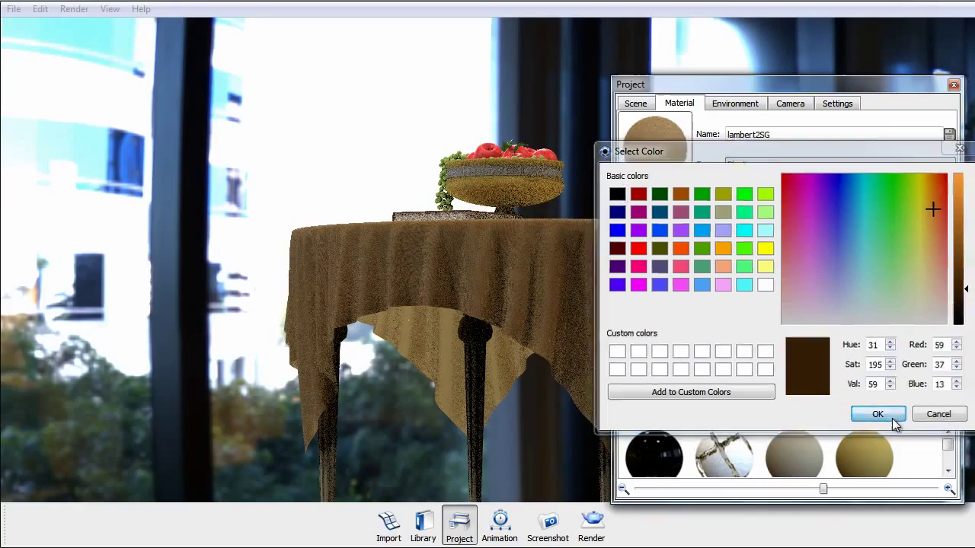
{"action": "left_click", "coordinate": [880, 415]}
Step: Load fabric_alpha.jpg as the opacity texture of the tablecloth material
{"action": "left_click_drag", "start_coordinate": [503, 202], "coordinate": [421, 243]}
{"action": "scroll", "coordinate": [422, 250], "scroll_direction": "up", "scroll_amount": 5}
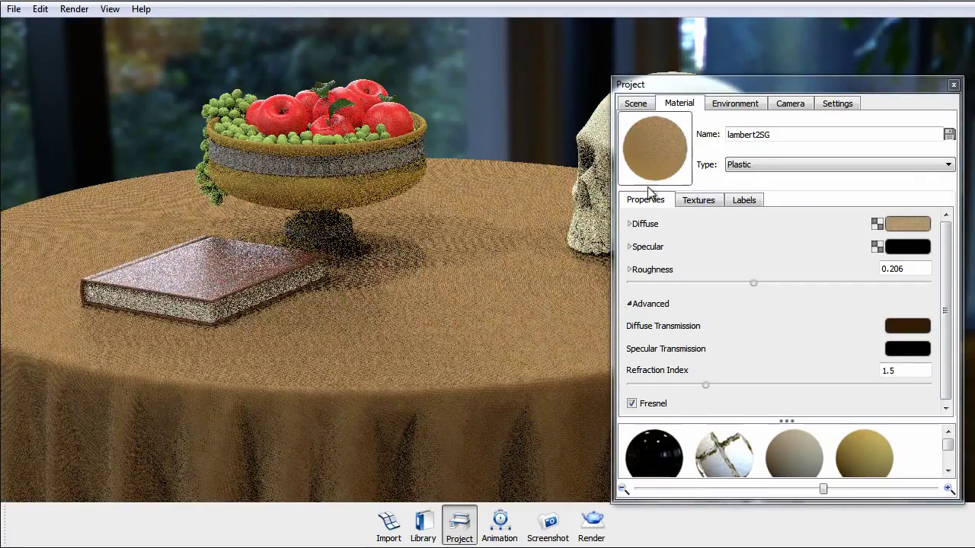
{"action": "left_click", "coordinate": [697, 200]}
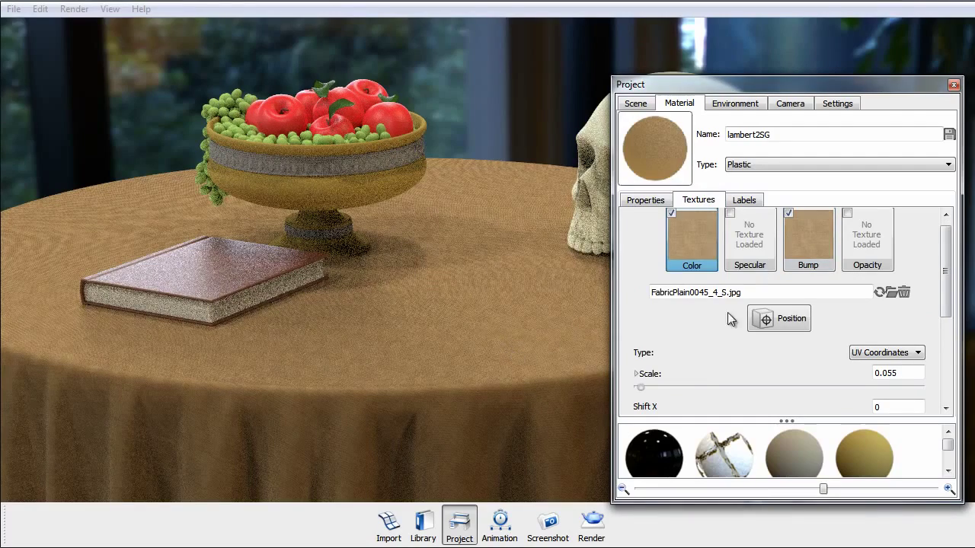
{"action": "left_click", "coordinate": [885, 236]}
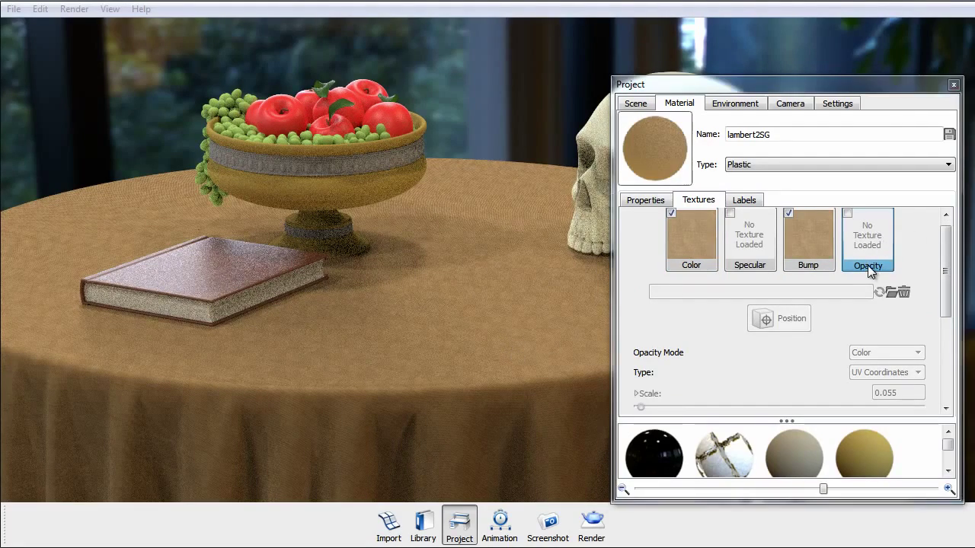
{"action": "double_click", "coordinate": [867, 265]}
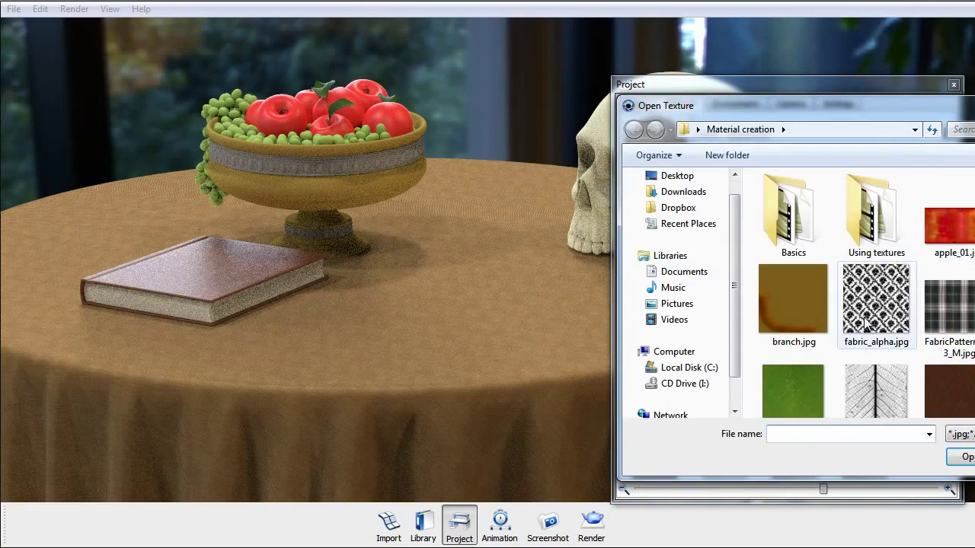
{"action": "left_click", "coordinate": [866, 324]}
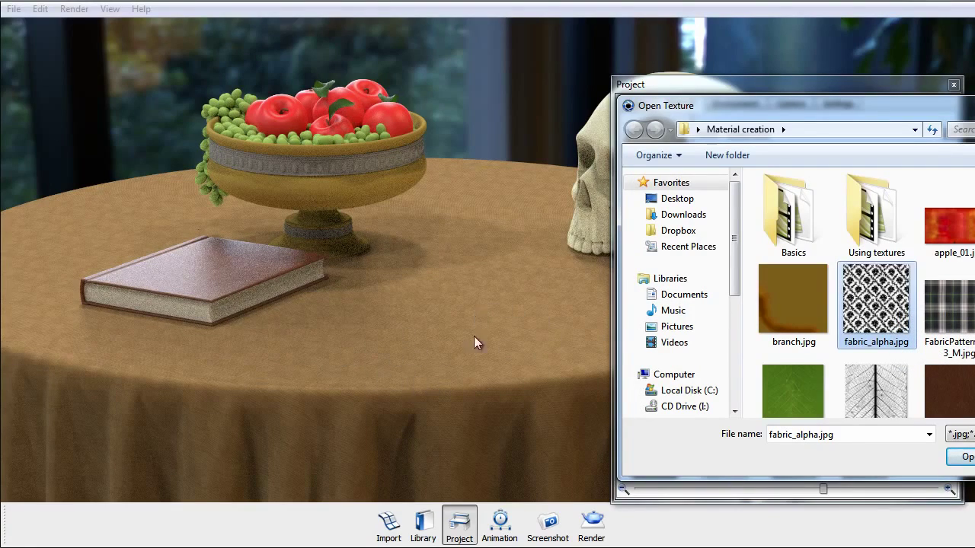
{"action": "key", "text": "Return"}
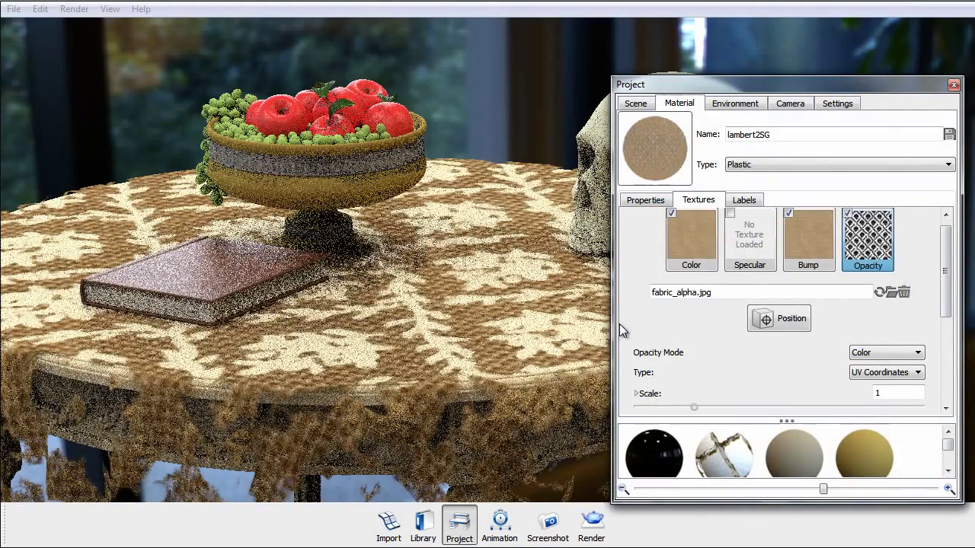
Step: Try a scale of 0.11 for the tablecloth's opacity texture
{"action": "scroll", "coordinate": [780, 270], "scroll_direction": "down", "scroll_amount": 5}
{"action": "scroll", "coordinate": [759, 324], "scroll_direction": "up", "scroll_amount": 5}
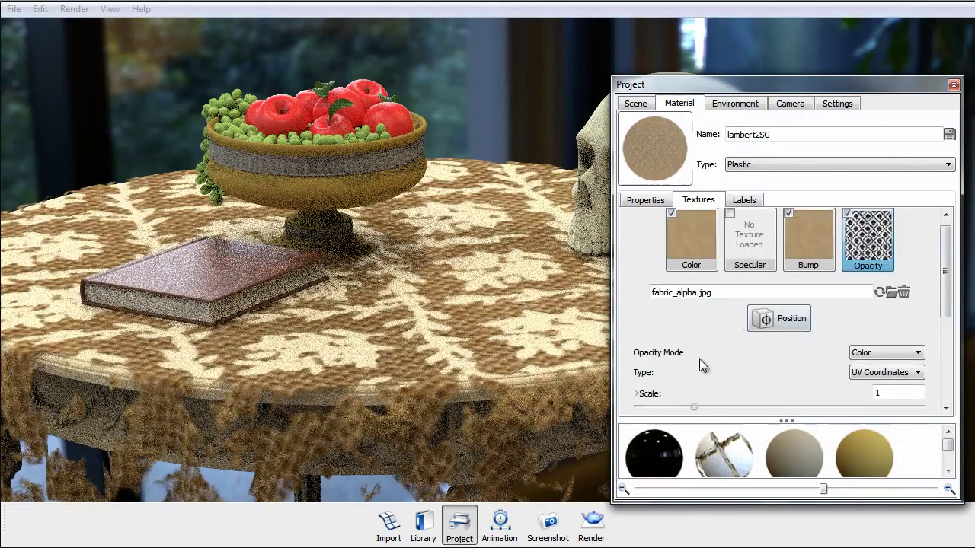
{"action": "scroll", "coordinate": [701, 366], "scroll_direction": "down", "scroll_amount": 1}
{"action": "left_click_drag", "start_coordinate": [691, 362], "coordinate": [639, 350]}
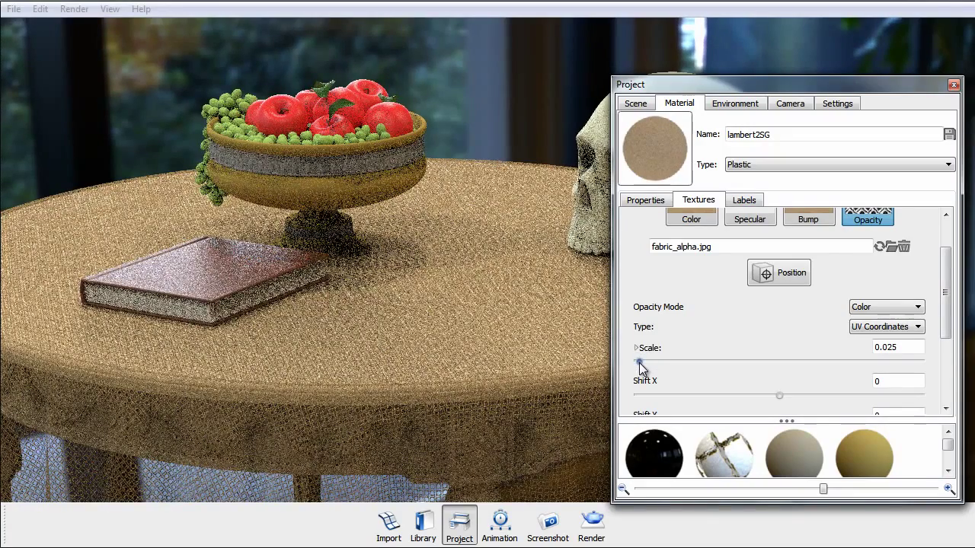
{"action": "left_click_drag", "start_coordinate": [641, 362], "coordinate": [646, 363]}
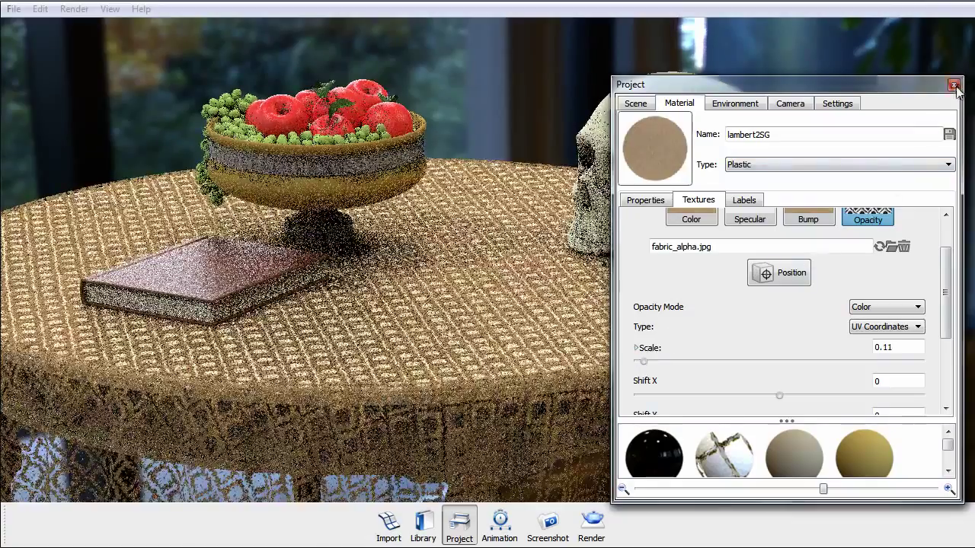
Step: Check the tablecloth's cutout pattern up close and along its hanging edges, and set the opacity texture scale to 0.04
{"action": "left_click", "coordinate": [954, 85]}
{"action": "scroll", "coordinate": [362, 324], "scroll_direction": "up", "scroll_amount": 5}
{"action": "middle_click_drag", "start_coordinate": [363, 324], "coordinate": [565, 247]}
{"action": "scroll", "coordinate": [565, 247], "scroll_direction": "up", "scroll_amount": 5}
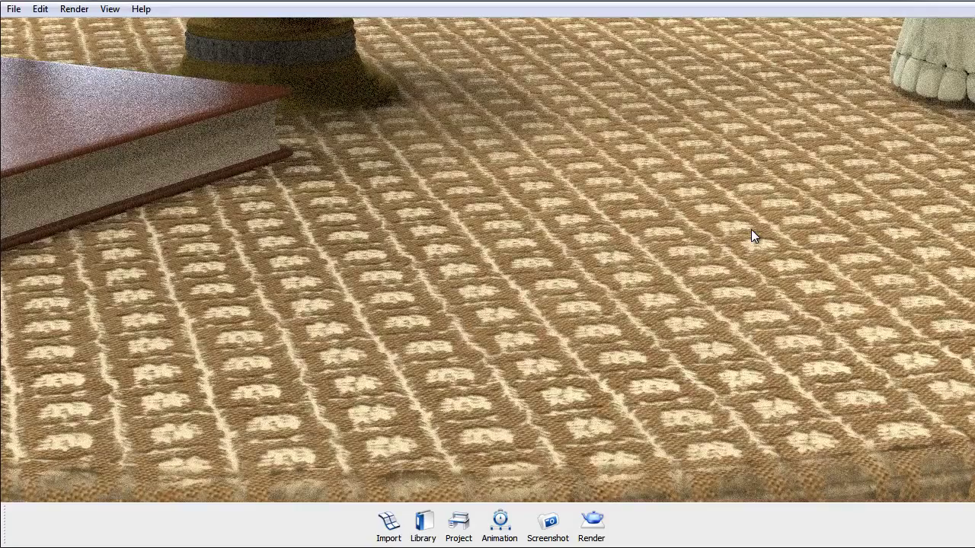
{"action": "scroll", "coordinate": [617, 213], "scroll_direction": "down", "scroll_amount": 5}
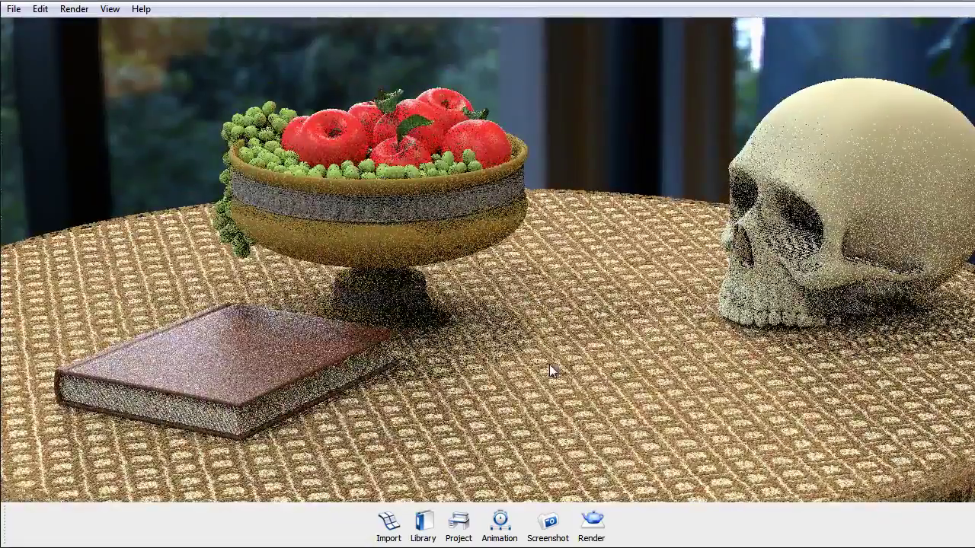
{"action": "scroll", "coordinate": [702, 377], "scroll_direction": "down", "scroll_amount": 4}
{"action": "middle_click_drag", "start_coordinate": [593, 466], "coordinate": [619, 311]}
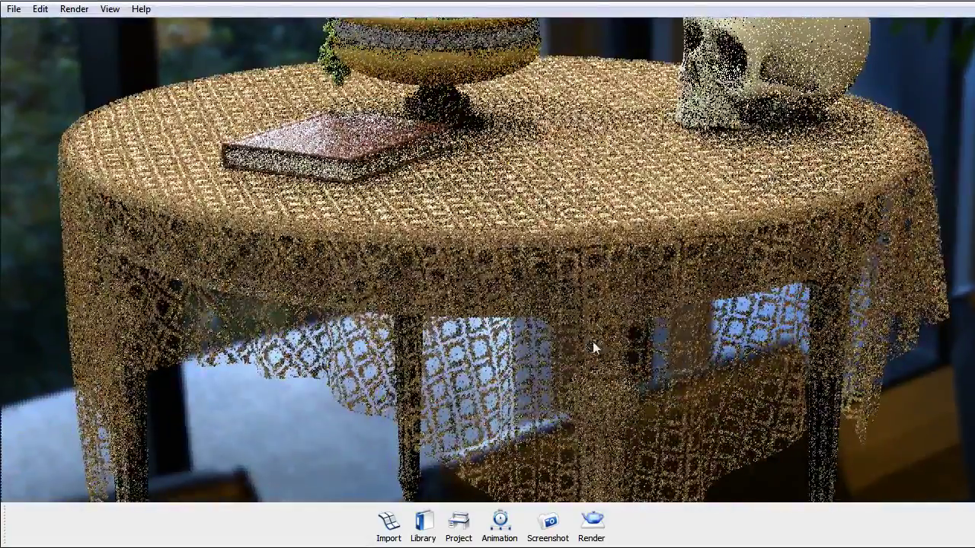
{"action": "double_click", "coordinate": [578, 322]}
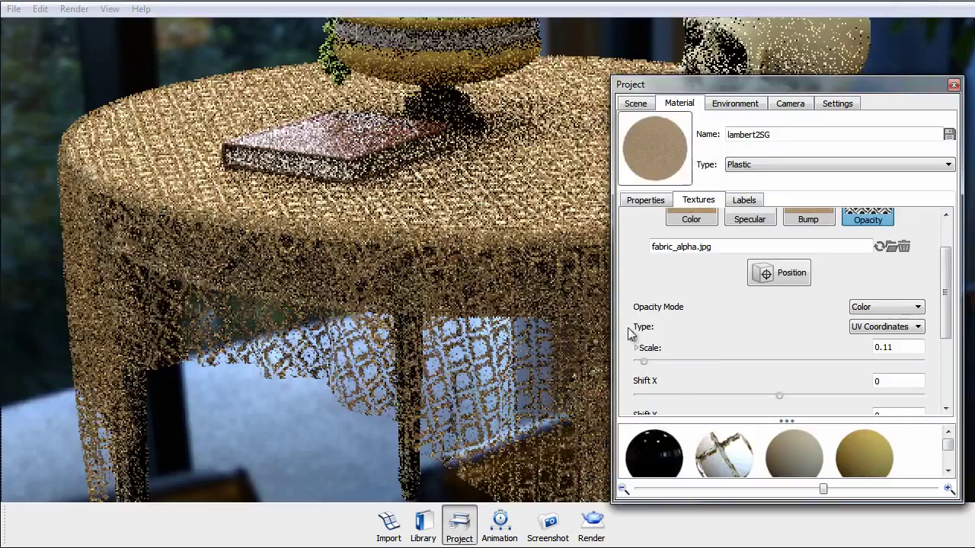
{"action": "left_click_drag", "start_coordinate": [644, 360], "coordinate": [639, 359]}
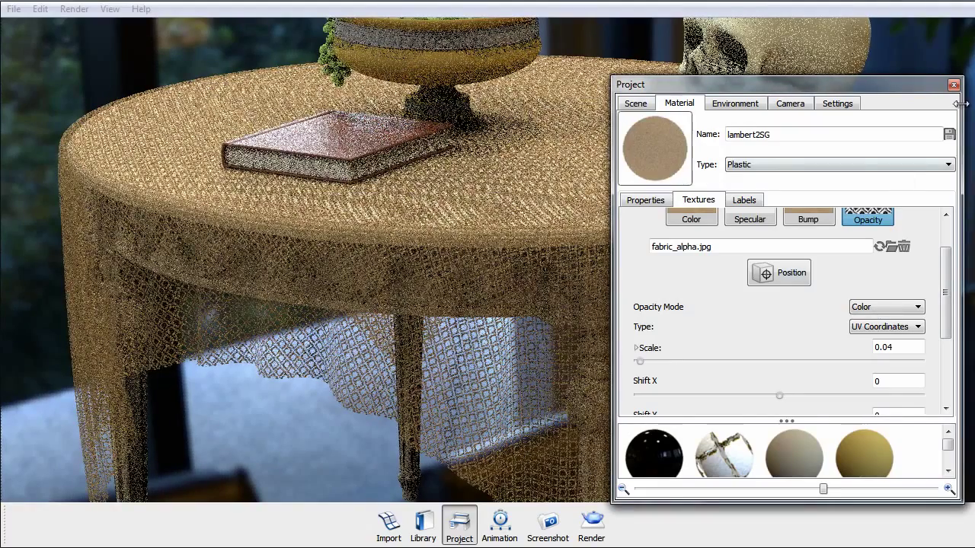
Step: Hide the tablecloth part to expose the table underneath
{"action": "key", "text": "space"}
{"action": "right_click", "coordinate": [672, 366]}
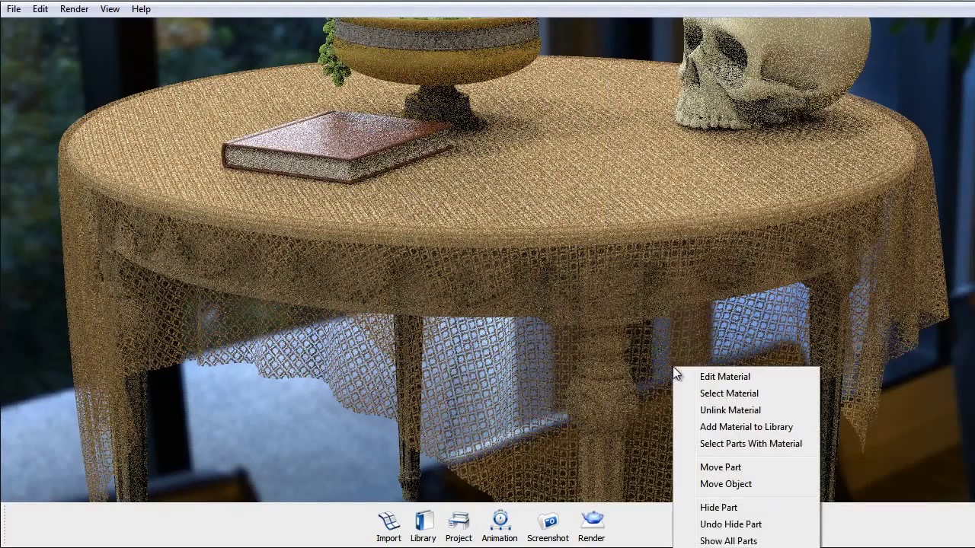
{"action": "right_click", "coordinate": [671, 184]}
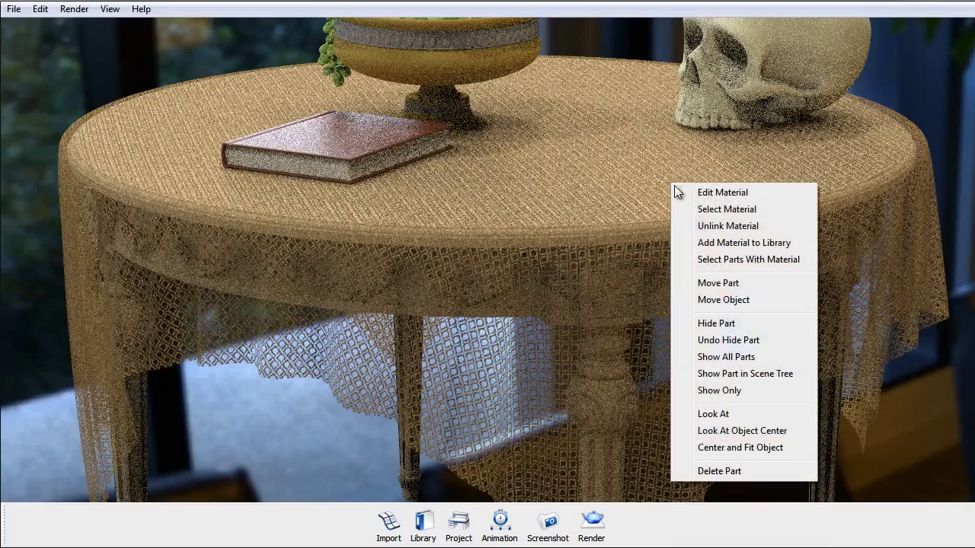
{"action": "left_click", "coordinate": [724, 327]}
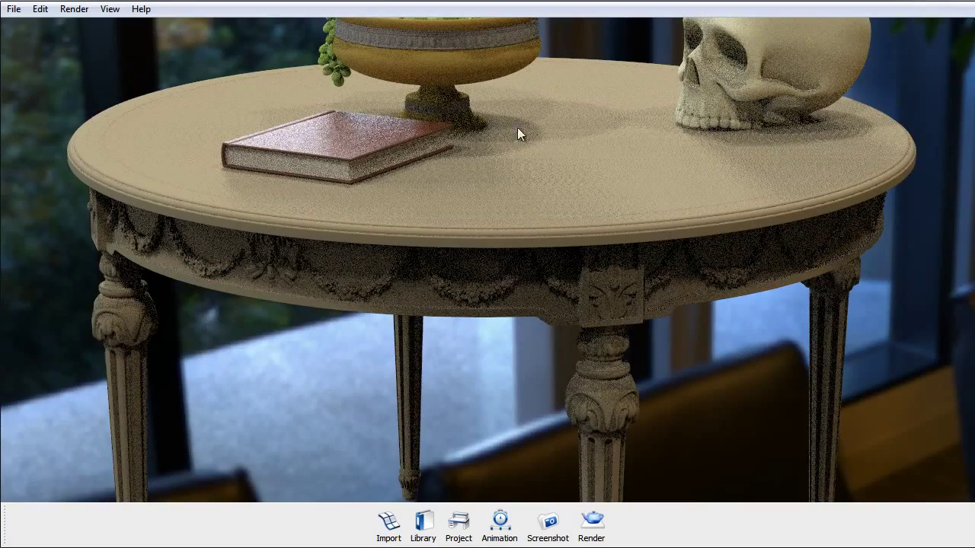
Step: Load PlywoodNew0050_24_S.jpg as the color texture of the table's Fine wood material
{"action": "double_click", "coordinate": [563, 192]}
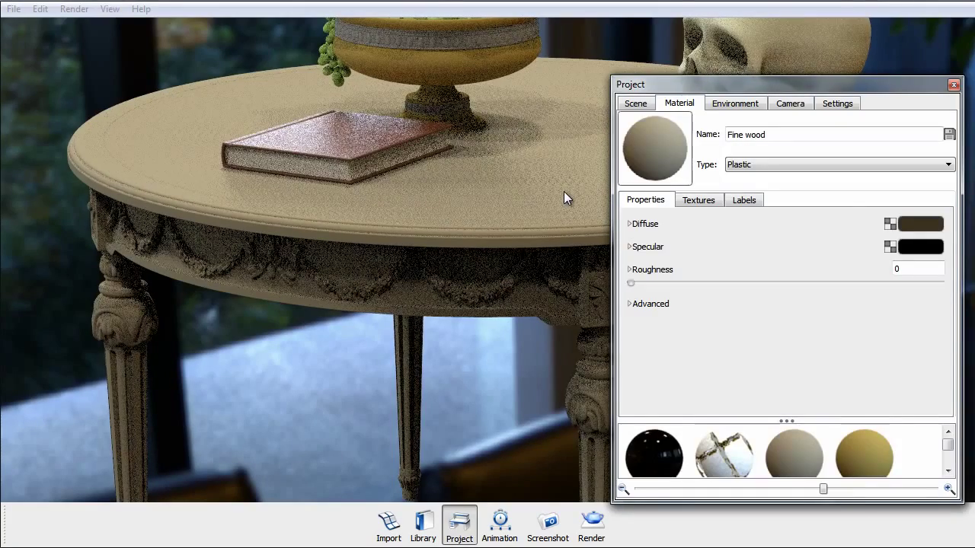
{"action": "left_click", "coordinate": [715, 199]}
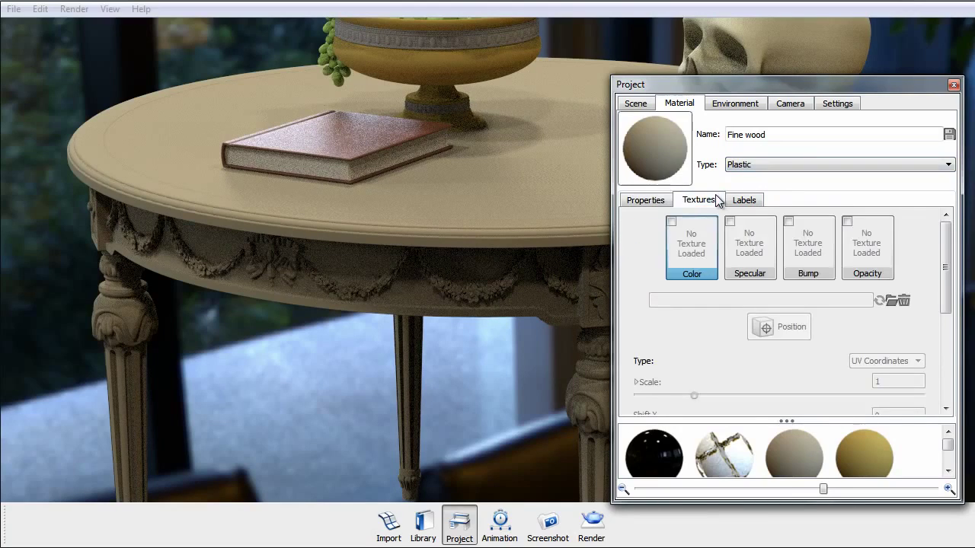
{"action": "double_click", "coordinate": [707, 249]}
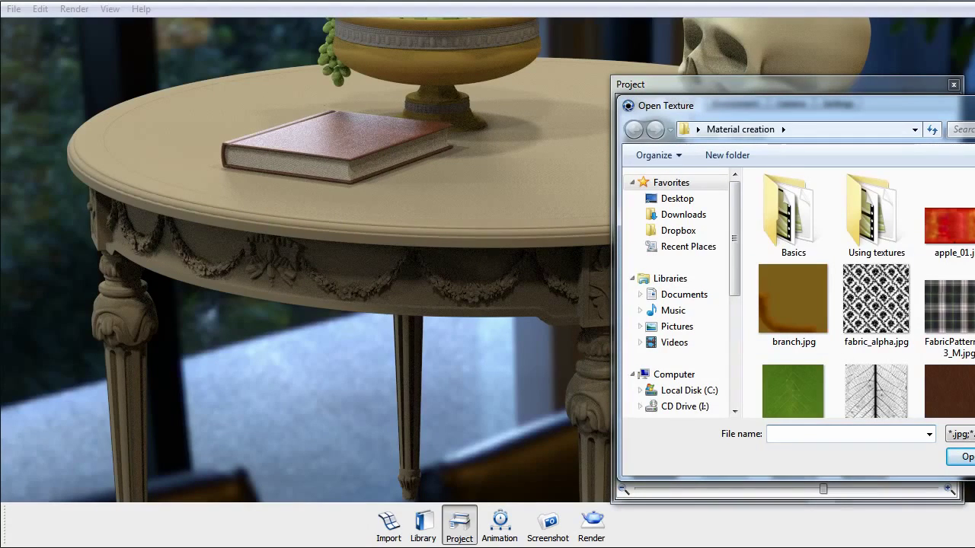
{"action": "scroll", "coordinate": [967, 273], "scroll_direction": "down", "scroll_amount": 5}
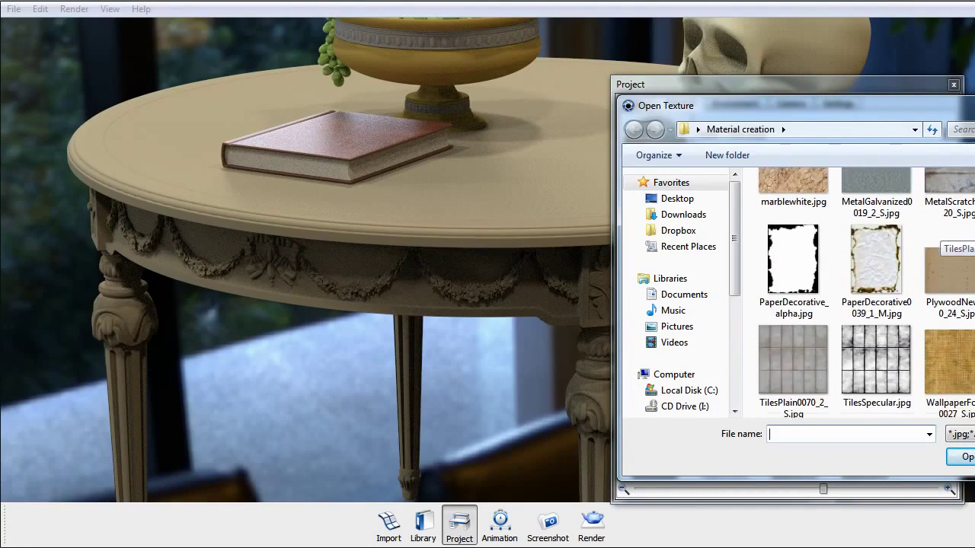
{"action": "left_click", "coordinate": [965, 271]}
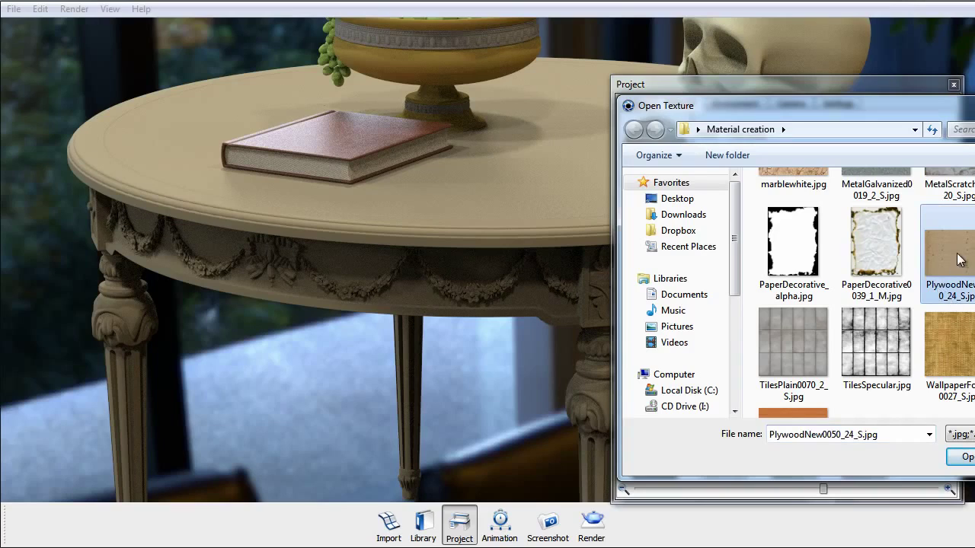
{"action": "double_click", "coordinate": [967, 274]}
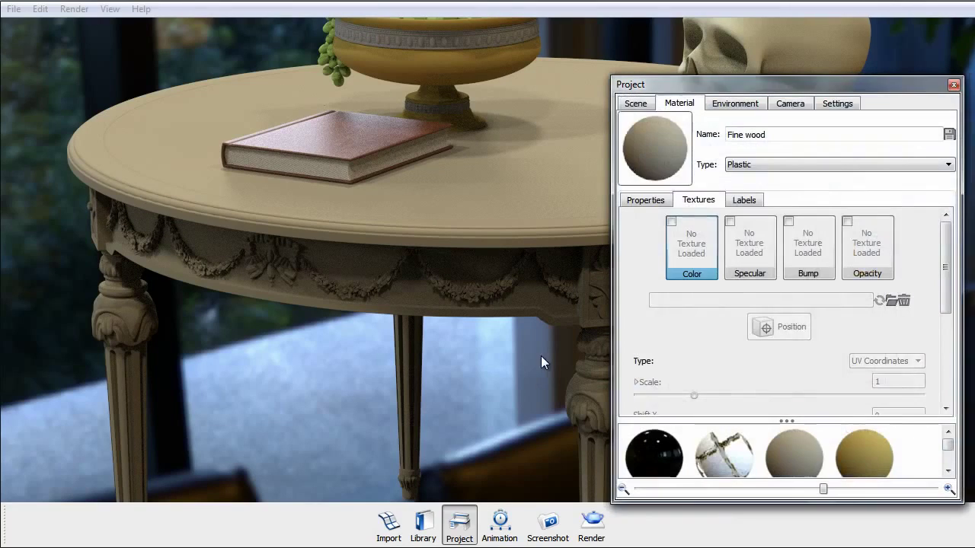
Step: Give the table material a gray specular color of RGB 104, 104, 104 and a roughness of 0.163
{"action": "left_click", "coordinate": [646, 200]}
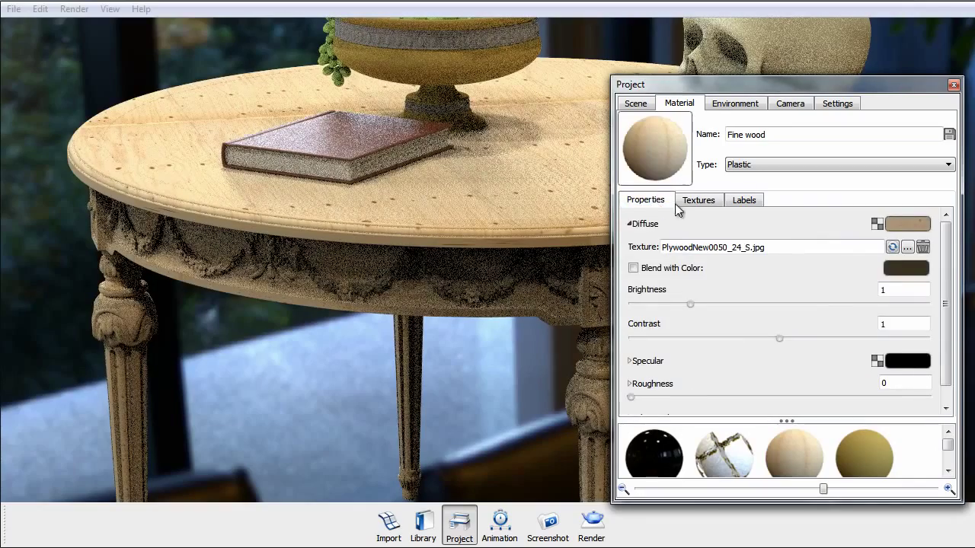
{"action": "left_click", "coordinate": [905, 363]}
{"action": "left_click_drag", "start_coordinate": [963, 326], "coordinate": [961, 268]}
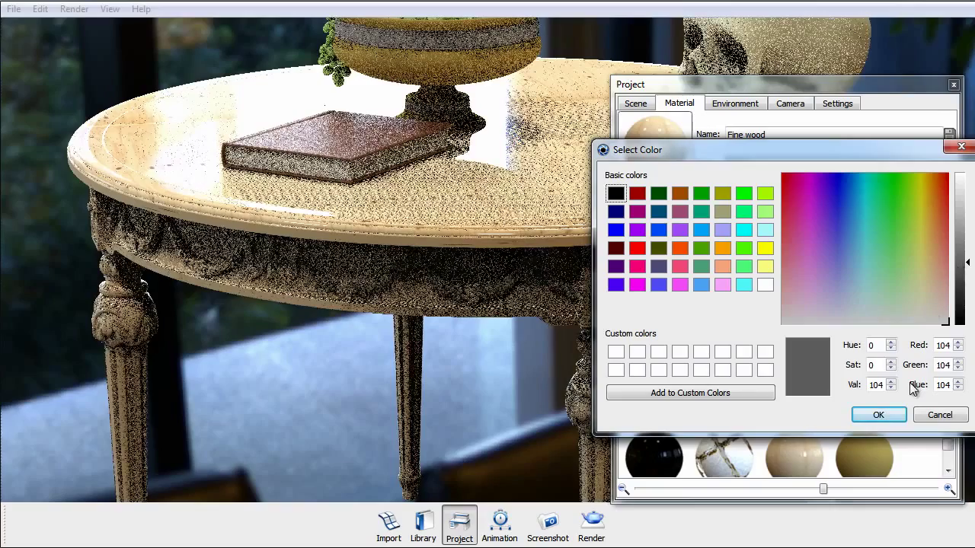
{"action": "left_click", "coordinate": [883, 414]}
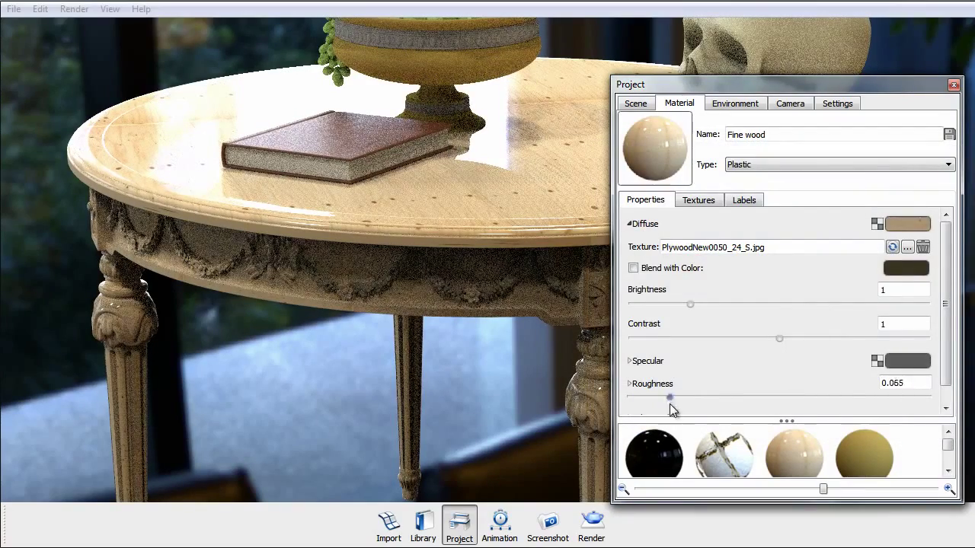
{"action": "left_click_drag", "start_coordinate": [670, 406], "coordinate": [728, 409]}
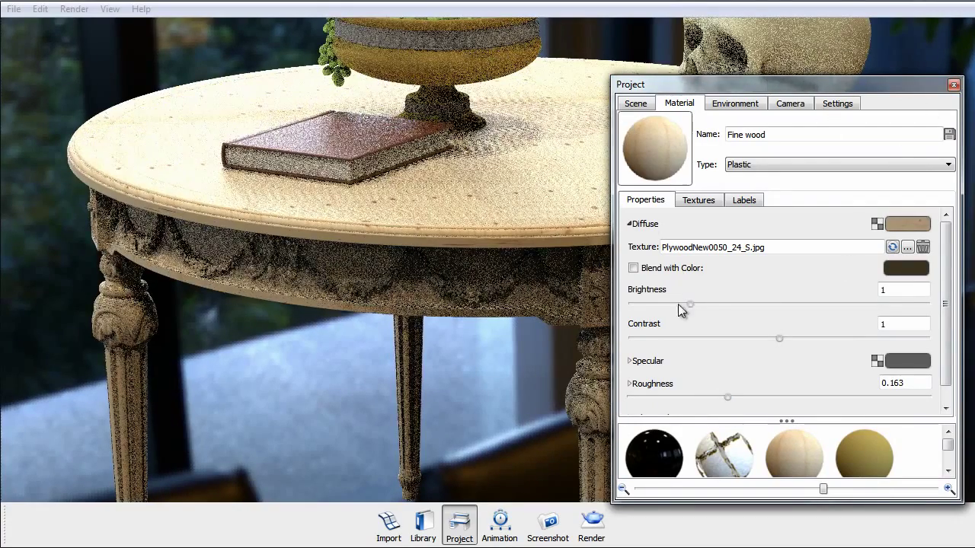
Step: Set the table's diffuse texture brightness to 0.629 and contrast to 1.58, and view the whole tabletop
{"action": "left_click_drag", "start_coordinate": [690, 304], "coordinate": [669, 305]}
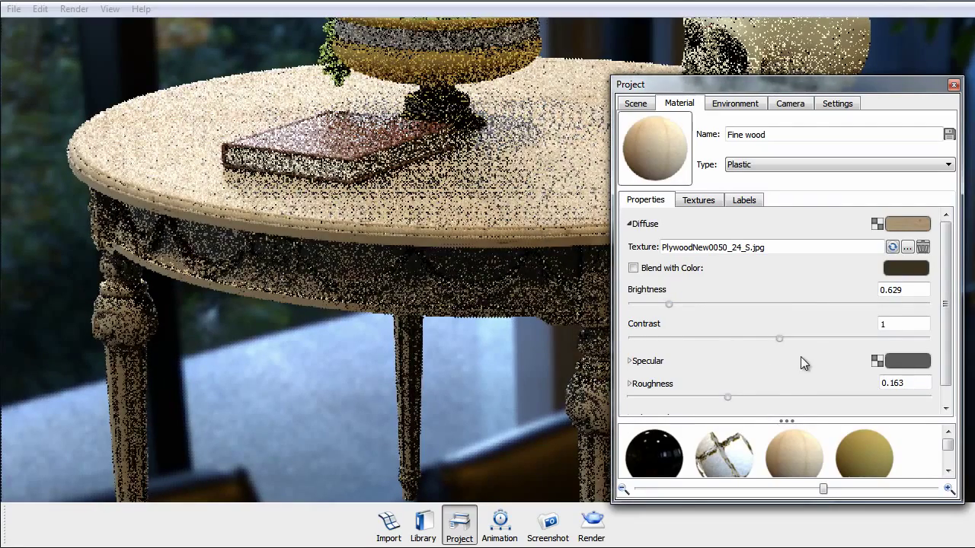
{"action": "left_click_drag", "start_coordinate": [780, 338], "coordinate": [866, 338]}
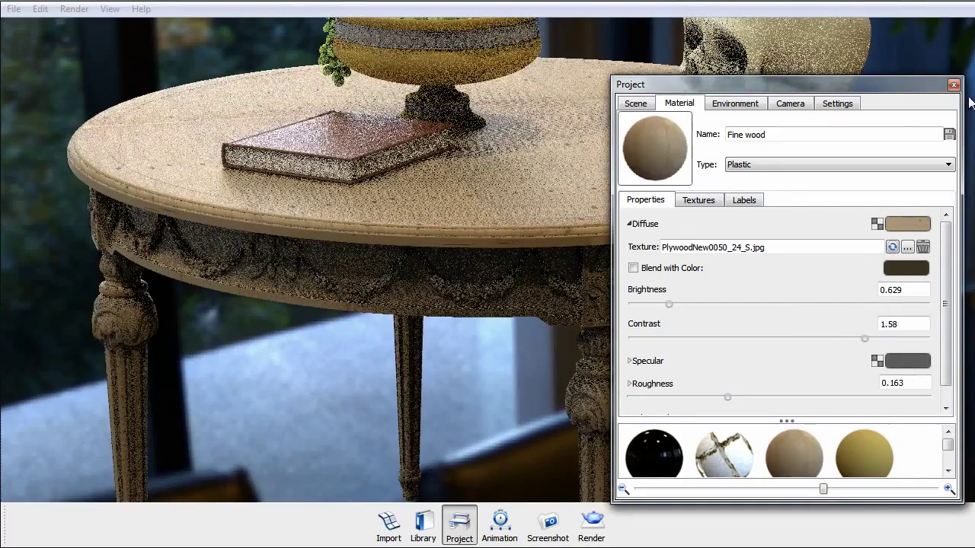
{"action": "key", "text": "space"}
{"action": "scroll", "coordinate": [757, 249], "scroll_direction": "up", "scroll_amount": 3}
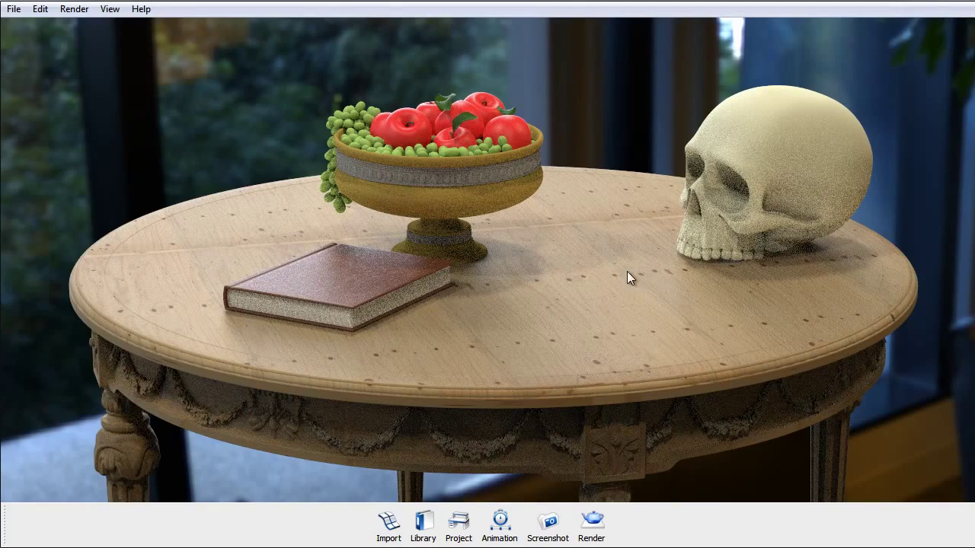
Step: Replace the table's color texture with WoodFine0001_1_S.jpg and set its scale to 2.985
{"action": "key", "text": "space"}
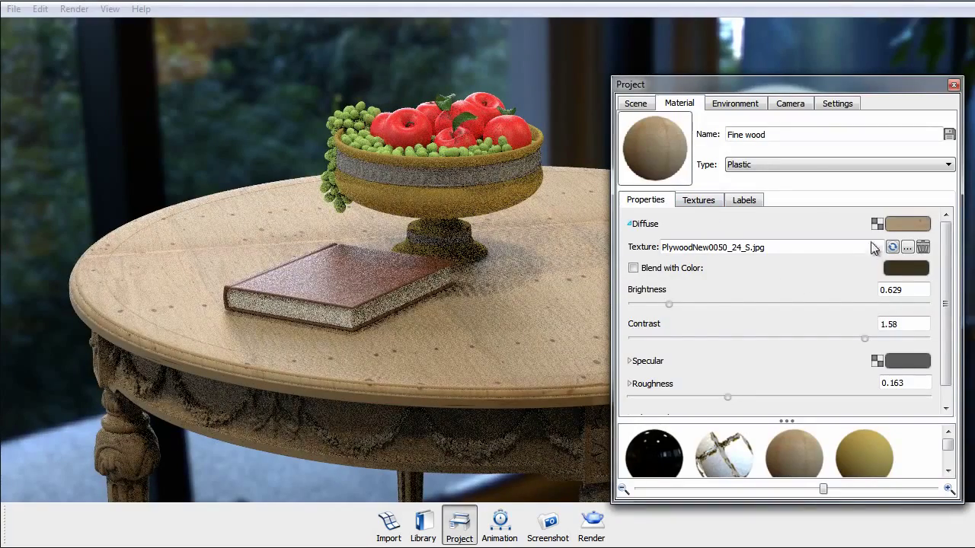
{"action": "left_click", "coordinate": [700, 204]}
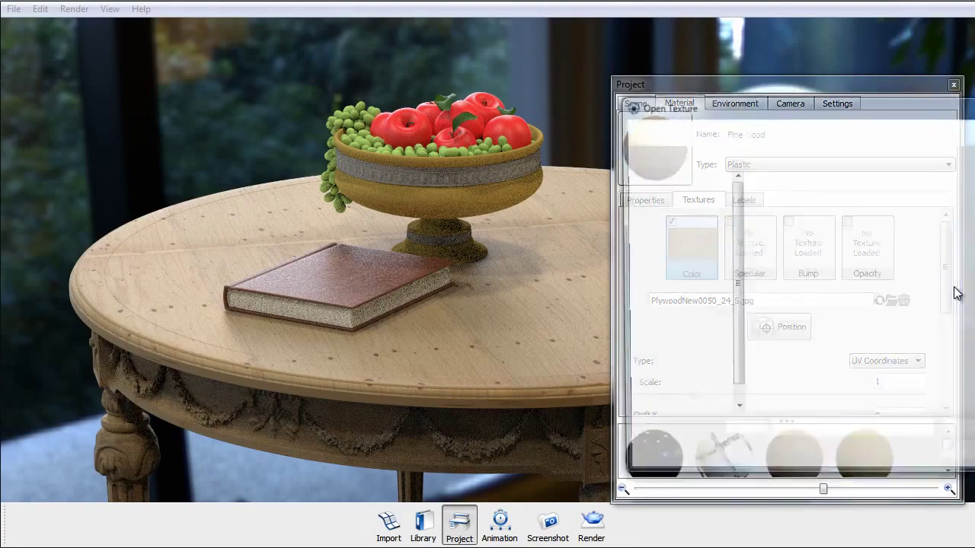
{"action": "left_click_drag", "start_coordinate": [857, 114], "coordinate": [680, 89]}
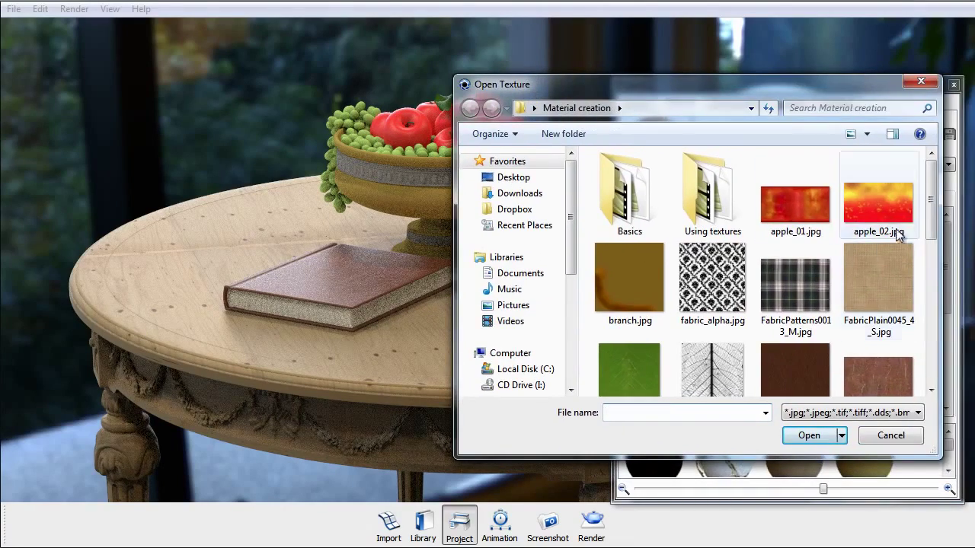
{"action": "left_click_drag", "start_coordinate": [931, 200], "coordinate": [931, 346]}
{"action": "left_click", "coordinate": [657, 355]}
{"action": "double_click", "coordinate": [657, 355]}
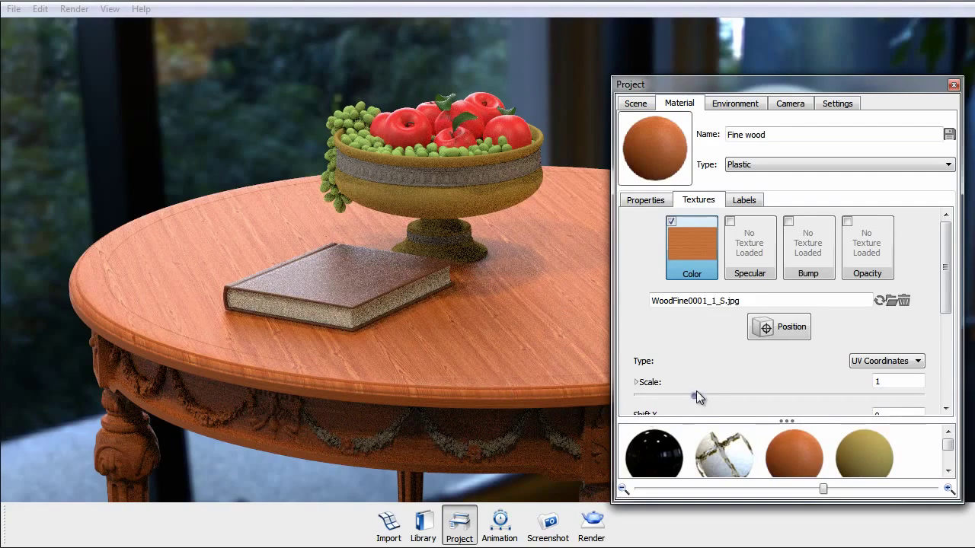
{"action": "left_click_drag", "start_coordinate": [694, 395], "coordinate": [808, 396]}
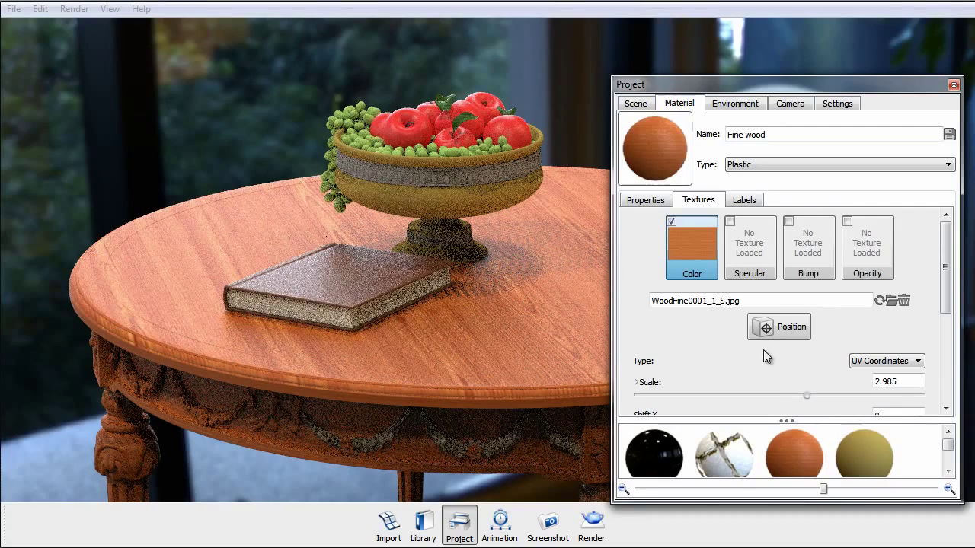
Step: Reduce the table material's roughness to 0.002 for a glossy tabletop
{"action": "left_click", "coordinate": [658, 203]}
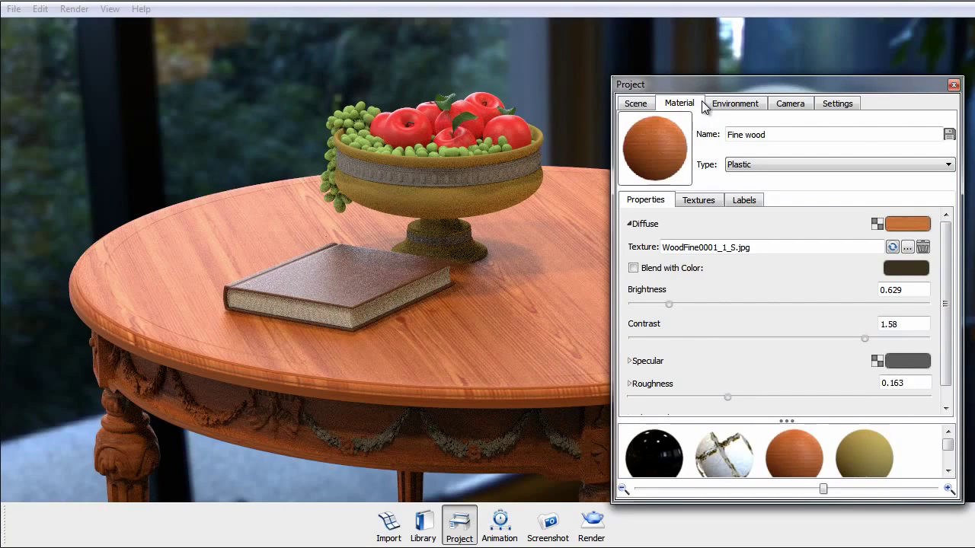
{"action": "mouse_move", "coordinate": [711, 84]}
{"action": "left_mouse_down"}
{"action": "mouse_move", "coordinate": [696, 51]}
{"action": "mouse_move", "coordinate": [716, 73]}
{"action": "left_mouse_up"}
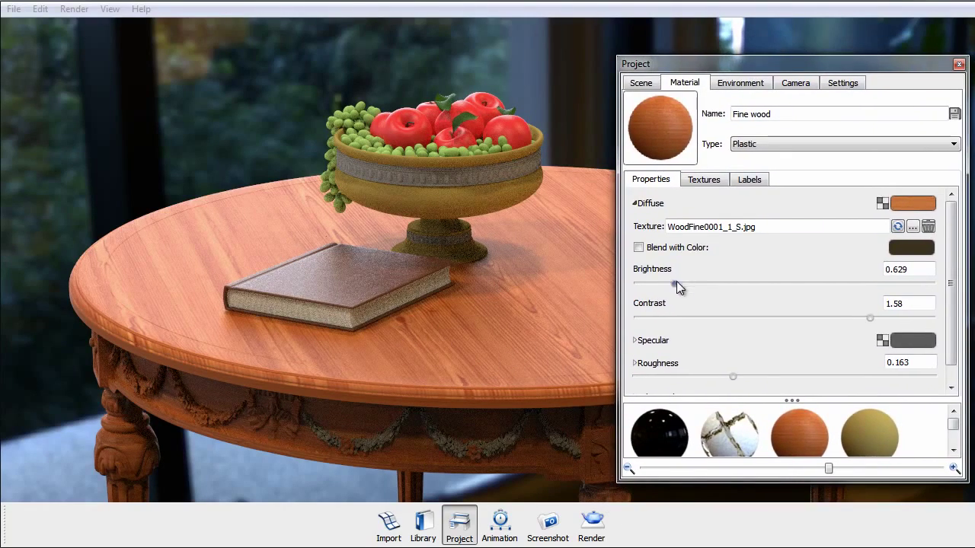
{"action": "left_click_drag", "start_coordinate": [731, 376], "coordinate": [615, 387]}
{"action": "left_click_drag", "start_coordinate": [345, 286], "coordinate": [469, 262]}
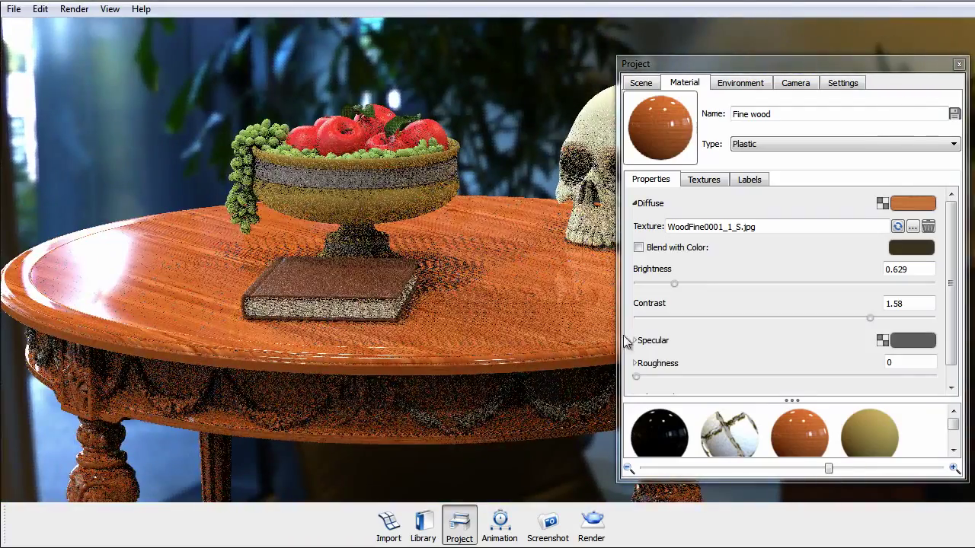
{"action": "left_click_drag", "start_coordinate": [639, 375], "coordinate": [641, 375]}
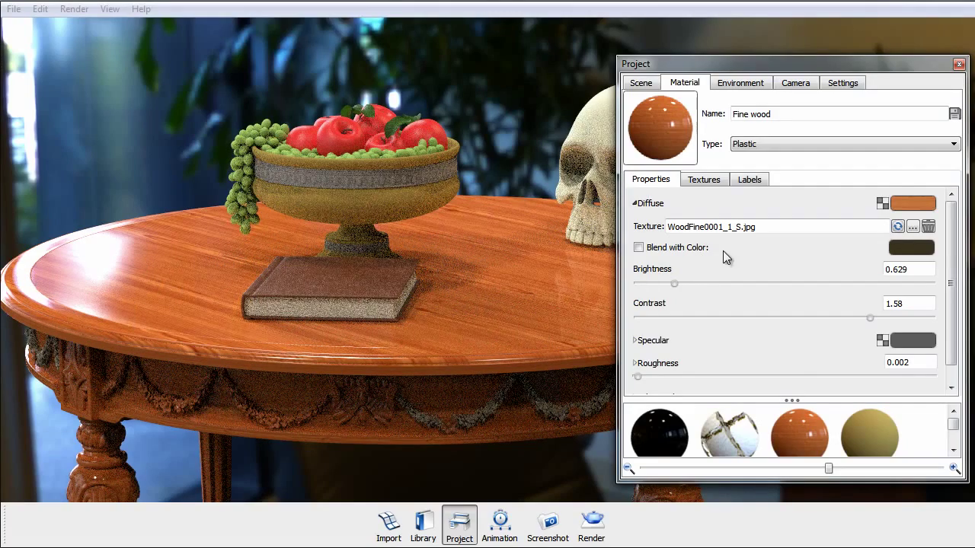
{"action": "left_click", "coordinate": [958, 64]}
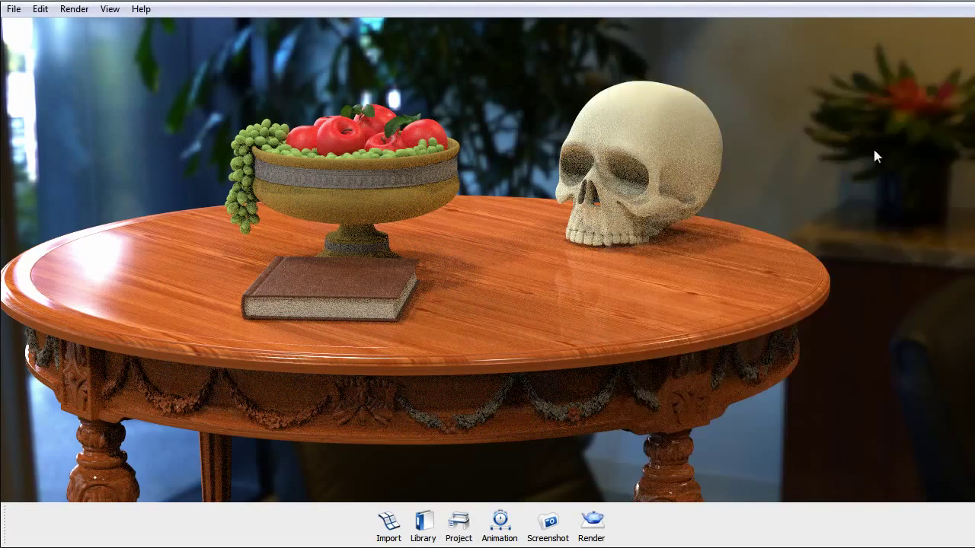
Step: Unhide the tablecloth over the wooden table
{"action": "right_click", "coordinate": [708, 248]}
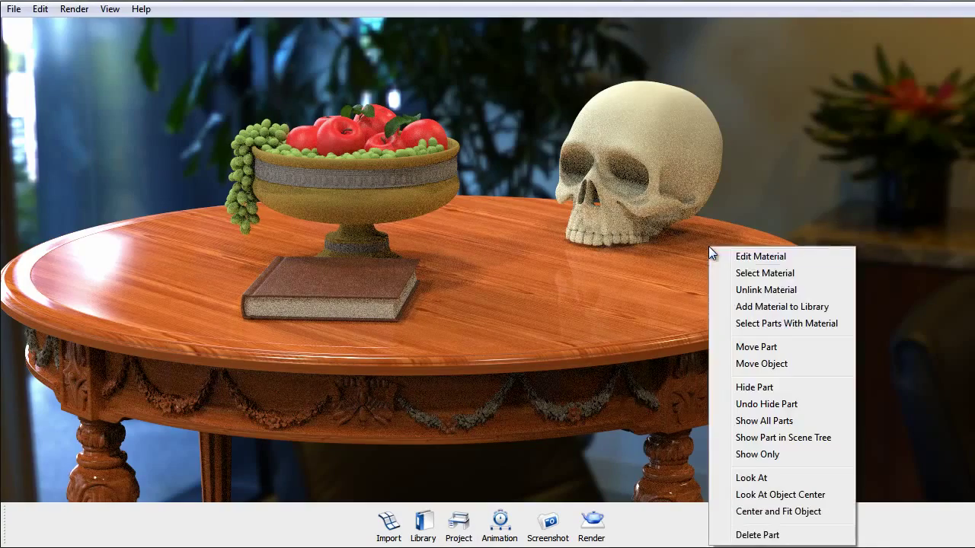
{"action": "left_click", "coordinate": [774, 404]}
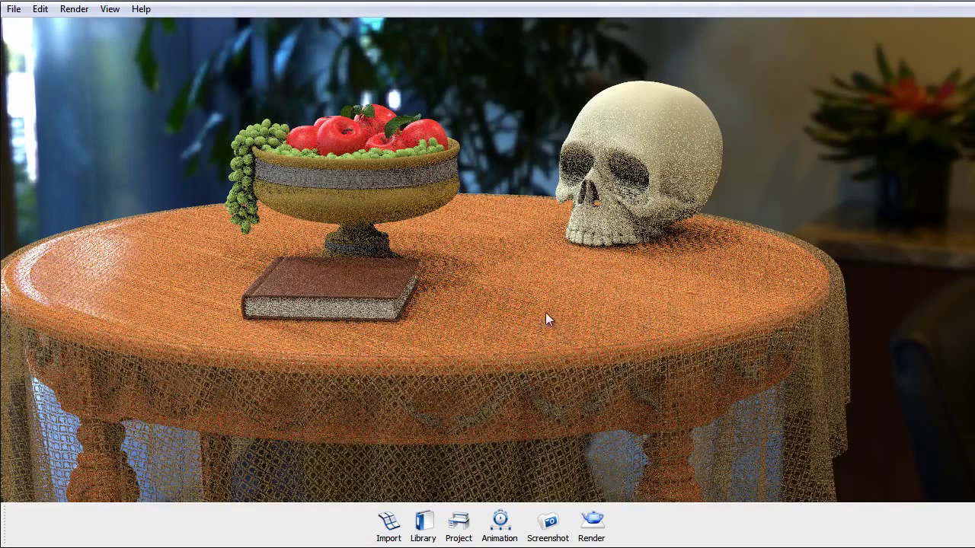
{"action": "left_click_drag", "start_coordinate": [503, 226], "coordinate": [443, 246]}
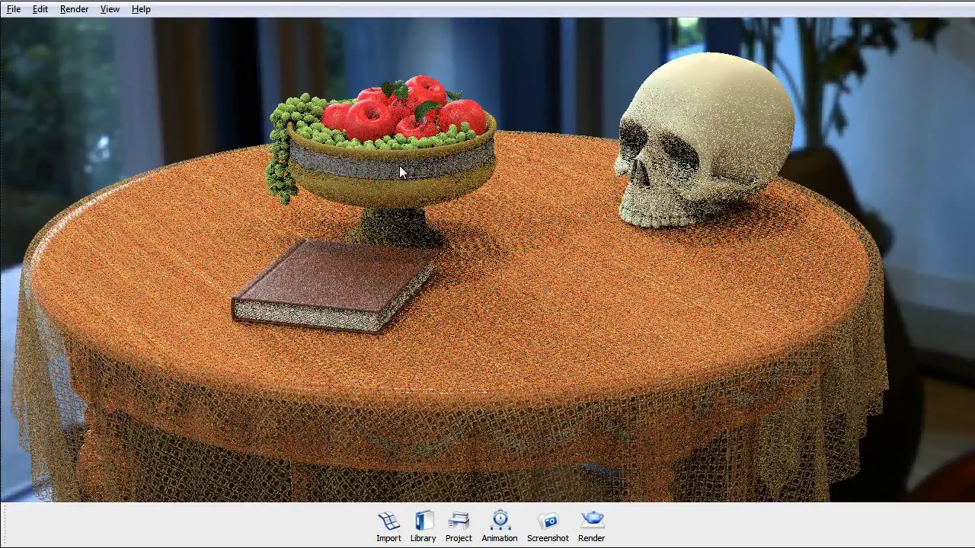
Step: Frame the fruit bowl close up and turn on performance mode for the real-time view
{"action": "left_click_drag", "start_coordinate": [399, 166], "coordinate": [477, 261]}
{"action": "left_click_drag", "start_coordinate": [528, 342], "coordinate": [532, 242]}
{"action": "scroll", "coordinate": [528, 241], "scroll_direction": "up", "scroll_amount": 2}
{"action": "scroll", "coordinate": [520, 237], "scroll_direction": "up", "scroll_amount": 4}
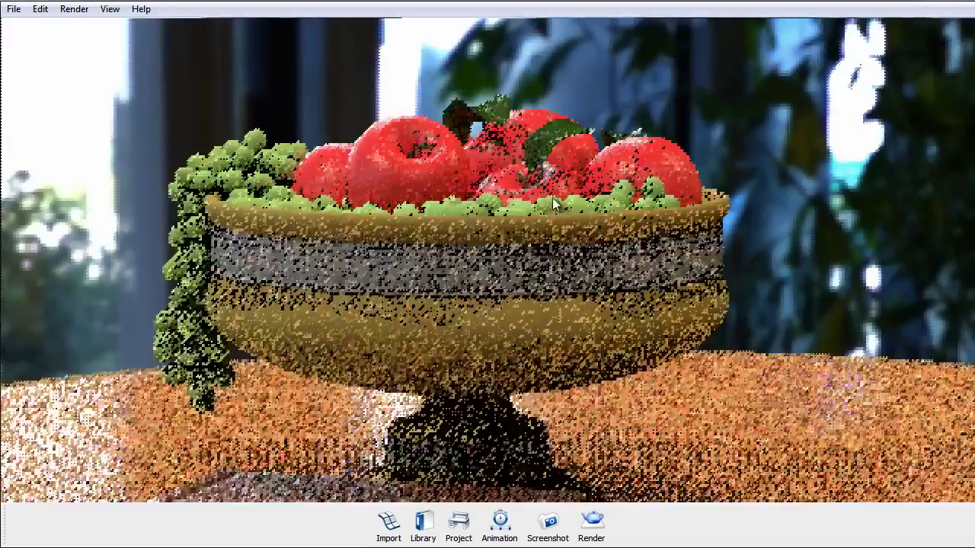
{"action": "left_click_drag", "start_coordinate": [552, 197], "coordinate": [543, 186]}
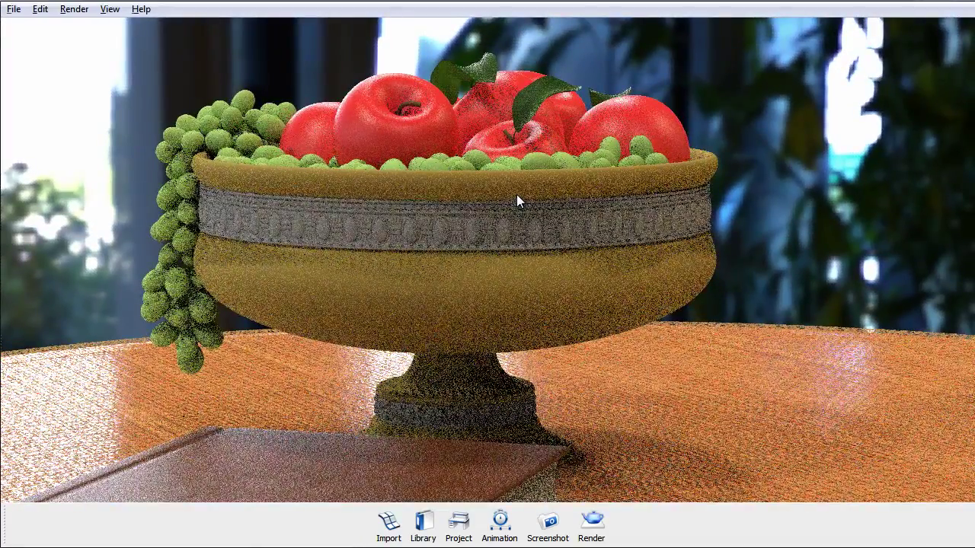
{"action": "key", "text": "alt+p"}
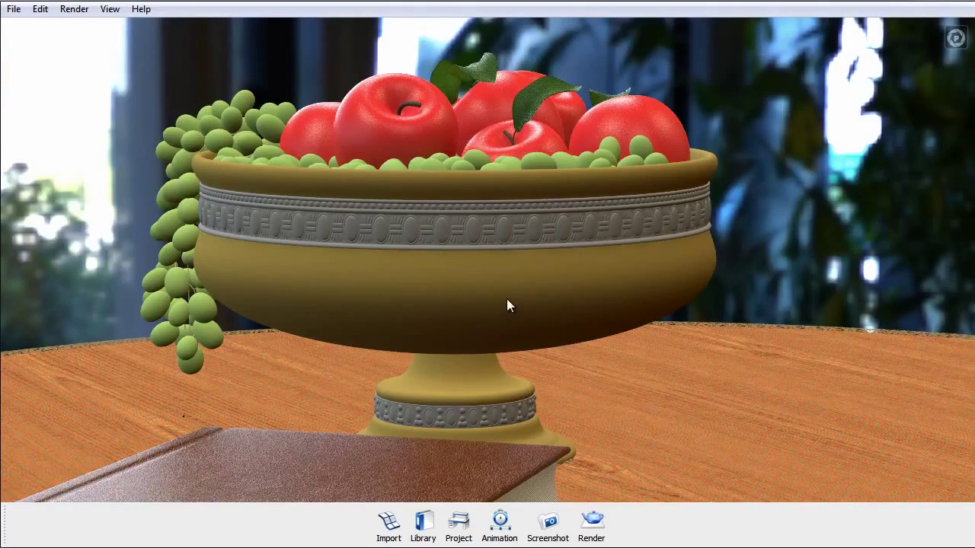
Step: Load Wicker0014_2_S.jpg as the color texture of the bowl's Galvanized_metal material
{"action": "key", "text": "space"}
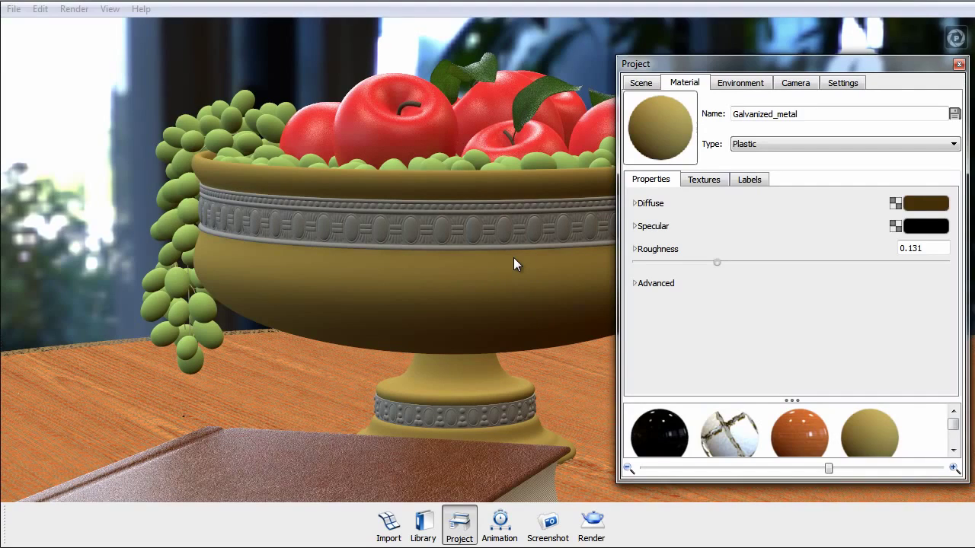
{"action": "left_click", "coordinate": [694, 178]}
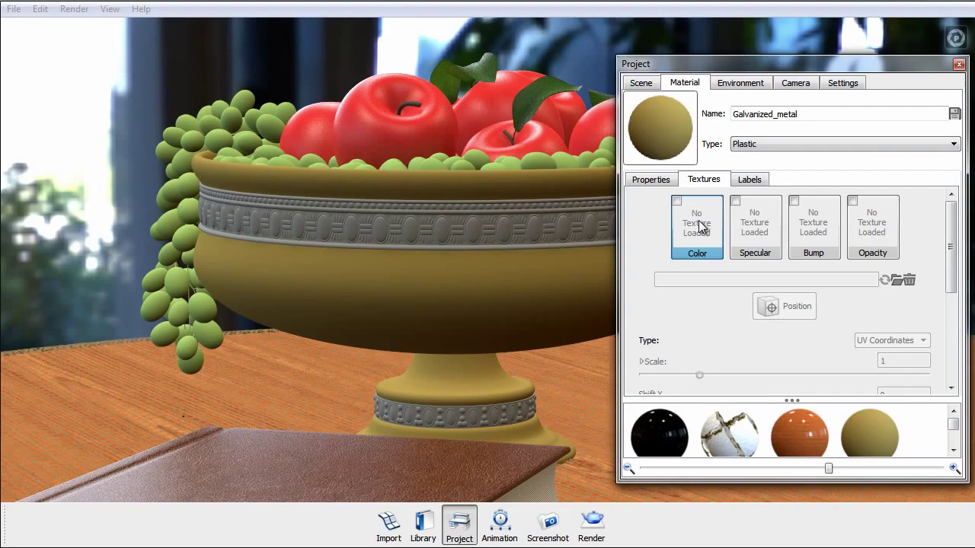
{"action": "double_click", "coordinate": [820, 256]}
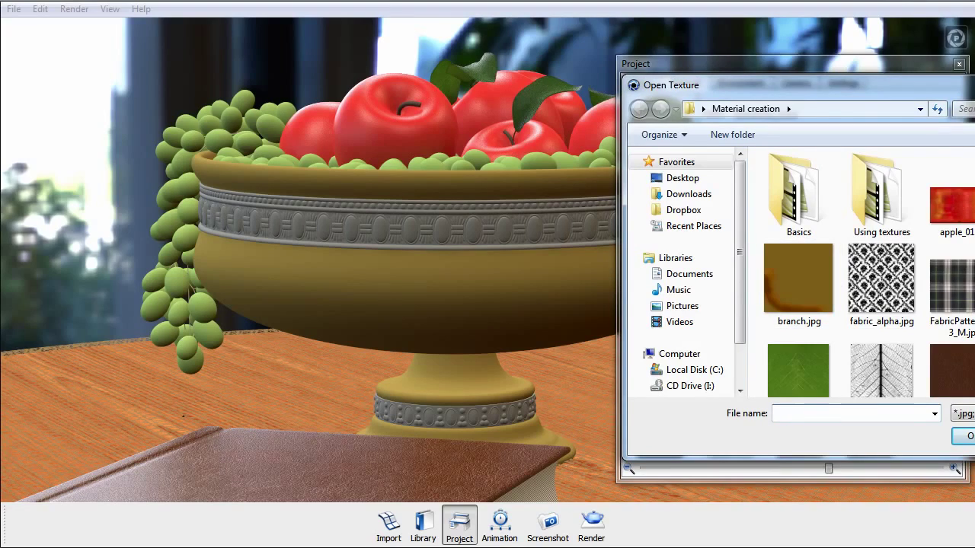
{"action": "left_click_drag", "start_coordinate": [864, 81], "coordinate": [701, 67]}
{"action": "scroll", "coordinate": [942, 189], "scroll_direction": "down", "scroll_amount": 10}
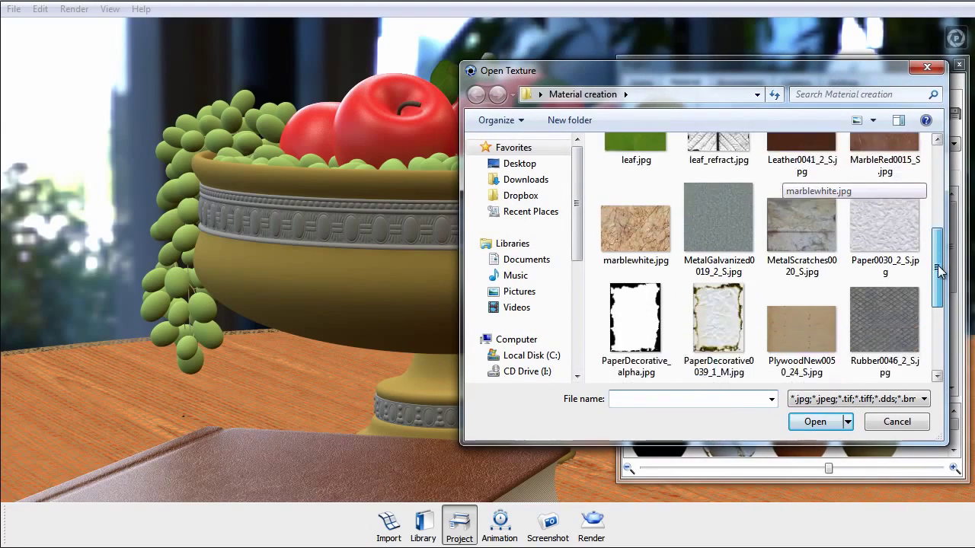
{"action": "double_click", "coordinate": [890, 288]}
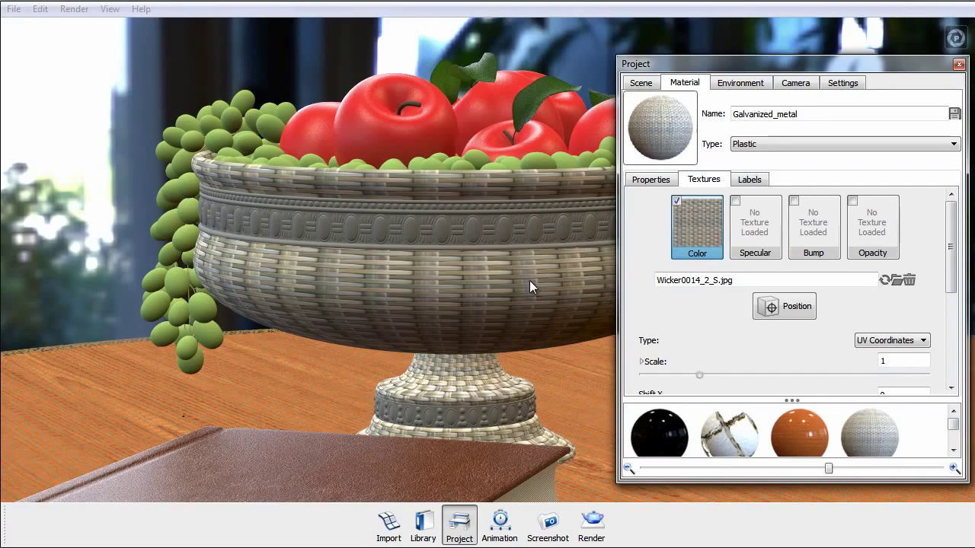
Step: Load Wicker0014_2_S.jpg as the bump texture of the bowl material
{"action": "left_click", "coordinate": [812, 241]}
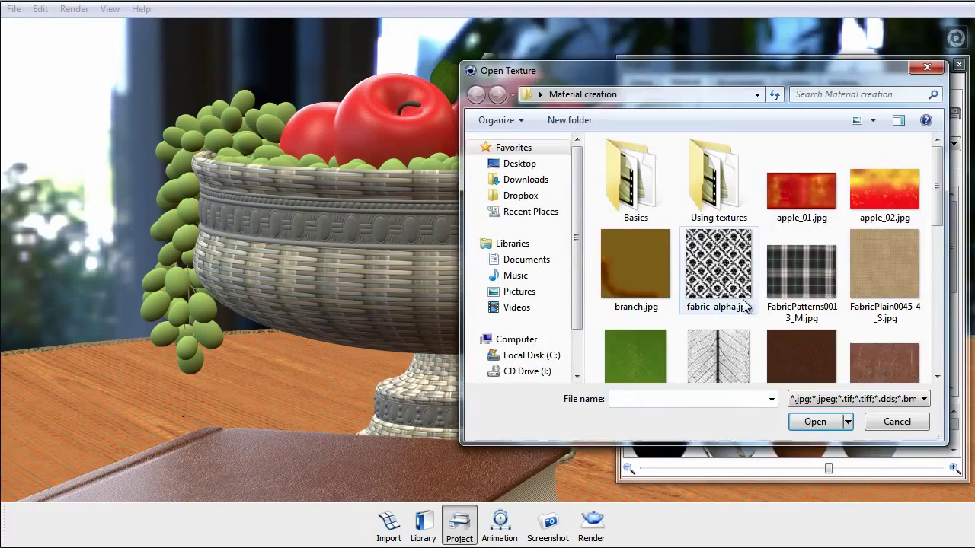
{"action": "left_click", "coordinate": [816, 282]}
{"action": "scroll", "coordinate": [816, 284], "scroll_direction": "down", "scroll_amount": 5}
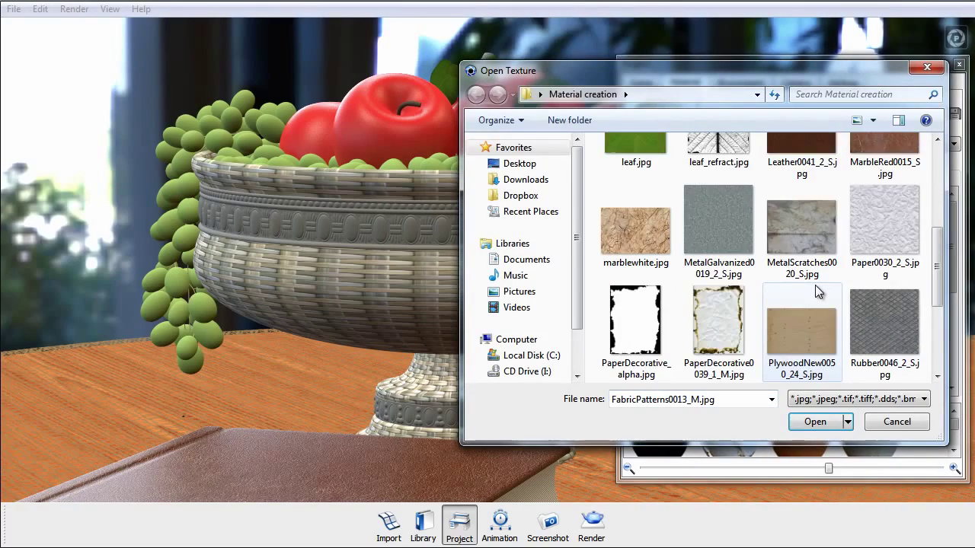
{"action": "double_click", "coordinate": [880, 311]}
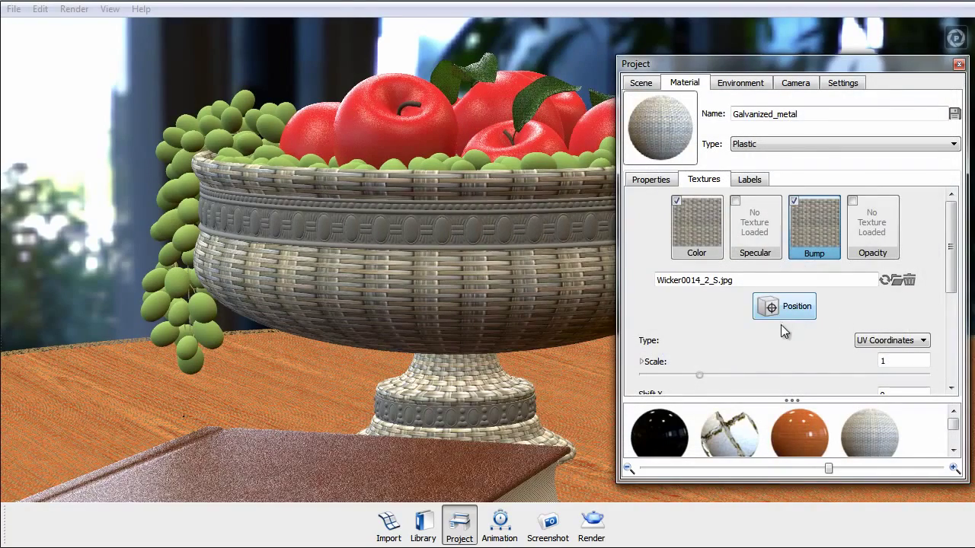
Step: Sync the bowl's bump texture with its color texture and raise the bump height to 2.26
{"action": "scroll", "coordinate": [734, 327], "scroll_direction": "down", "scroll_amount": 5}
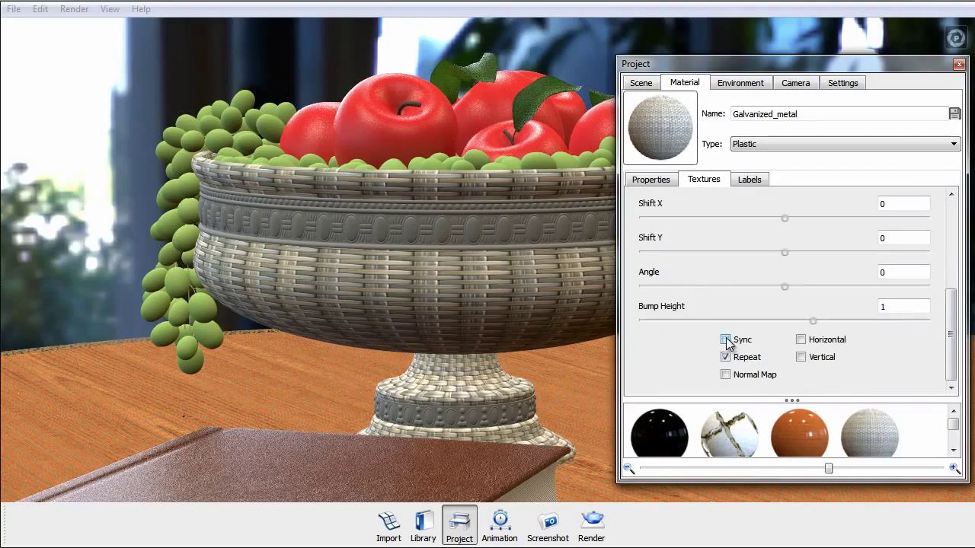
{"action": "left_click", "coordinate": [725, 340]}
{"action": "scroll", "coordinate": [769, 340], "scroll_direction": "up", "scroll_amount": 2}
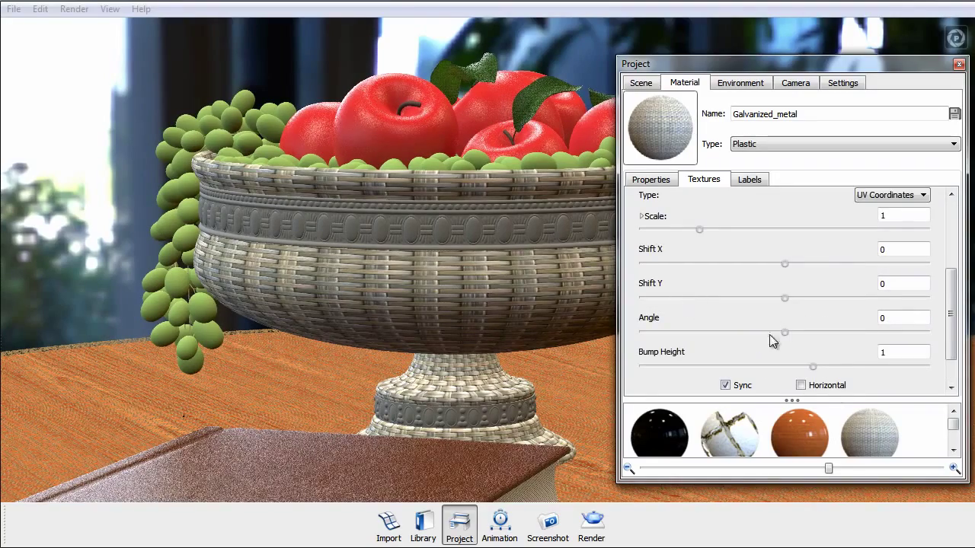
{"action": "left_click_drag", "start_coordinate": [812, 368], "coordinate": [847, 367]}
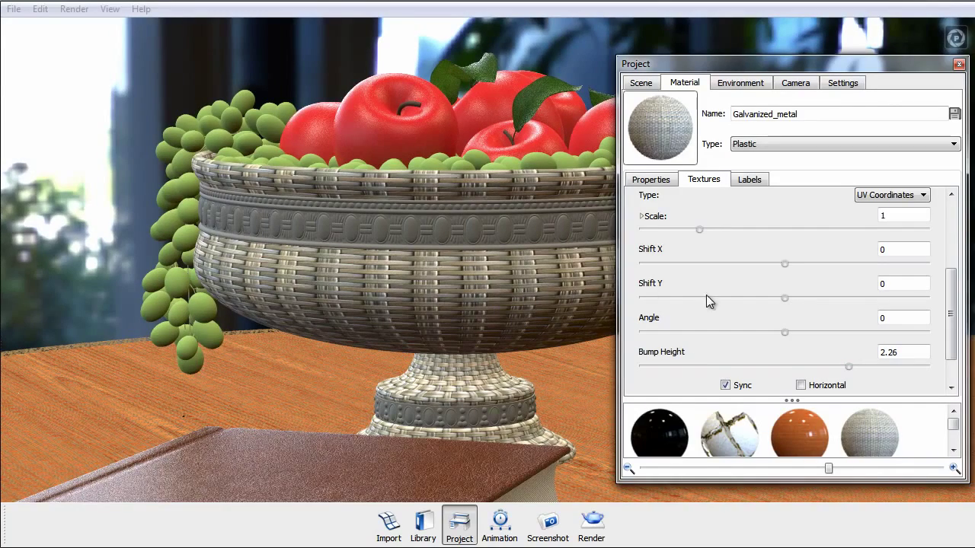
Step: Try X scales of 0.35 and 0.955 for the bowl's synced wicker textures
{"action": "scroll", "coordinate": [710, 297], "scroll_direction": "up", "scroll_amount": 3}
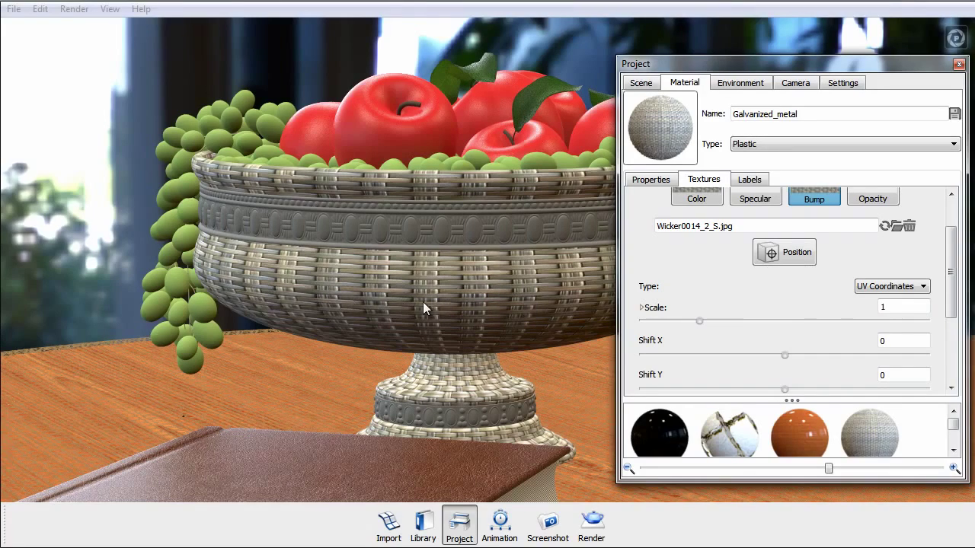
{"action": "left_click", "coordinate": [642, 307]}
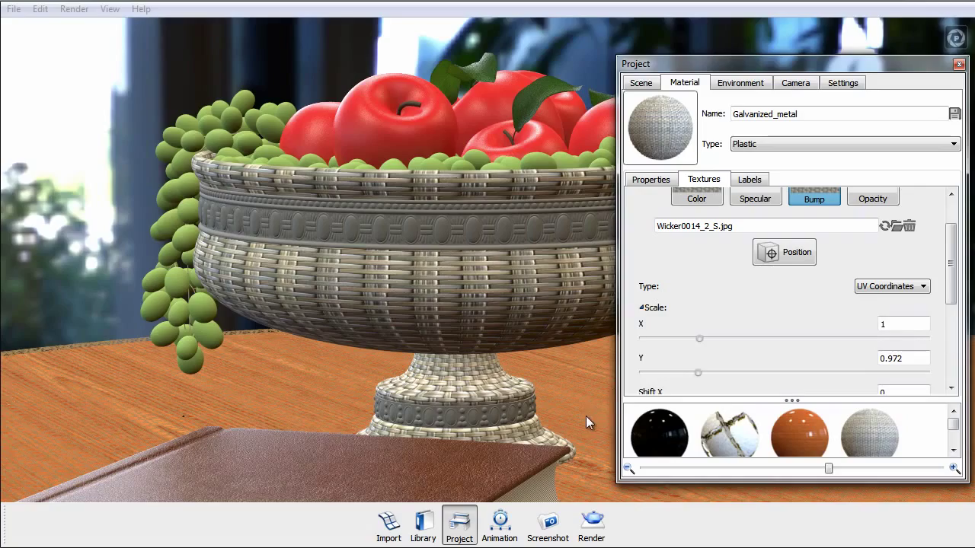
{"action": "left_click_drag", "start_coordinate": [698, 340], "coordinate": [662, 345]}
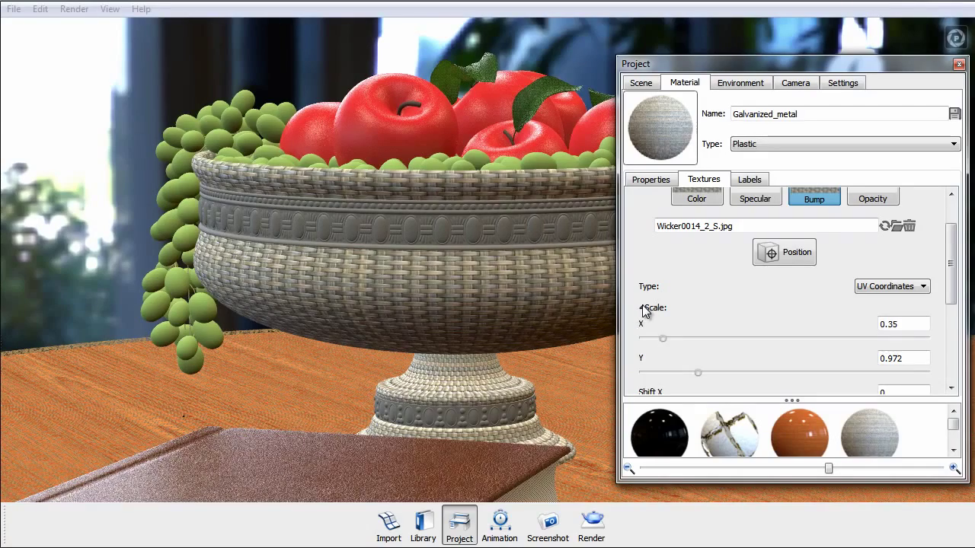
{"action": "left_click", "coordinate": [642, 307]}
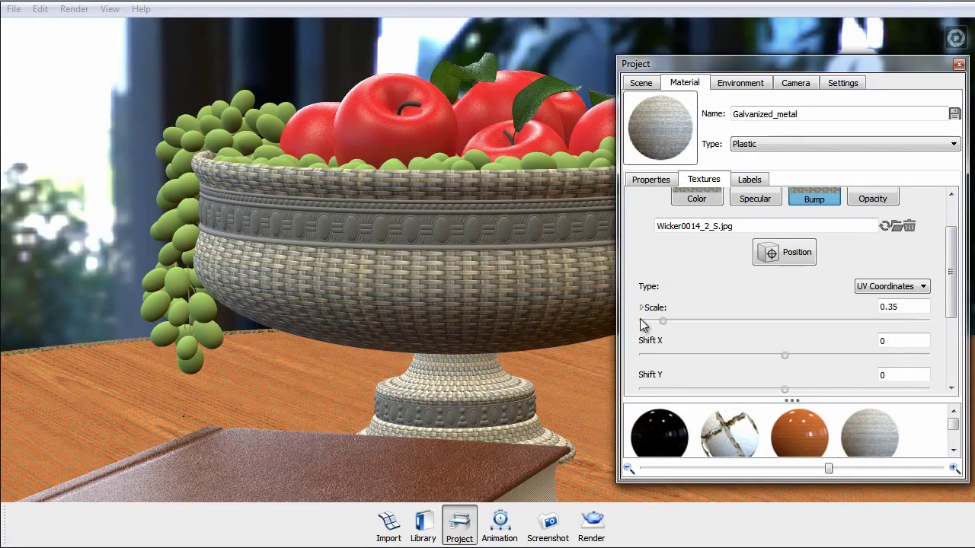
{"action": "left_click_drag", "start_coordinate": [663, 321], "coordinate": [697, 321]}
Step: Scale the bowl's wicker textures to 1.575 in Y and 0.66 in X
{"action": "left_click", "coordinate": [642, 307]}
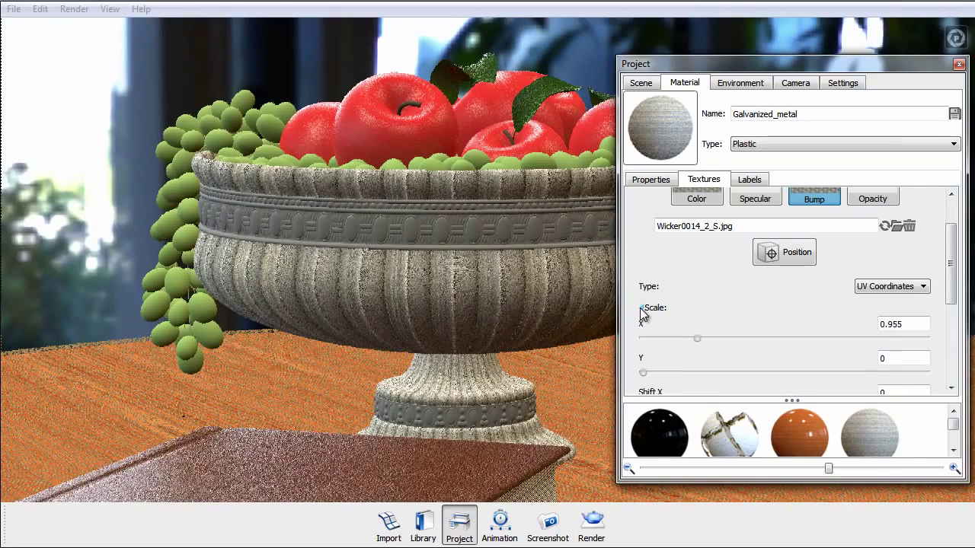
{"action": "left_click_drag", "start_coordinate": [647, 374], "coordinate": [732, 374]}
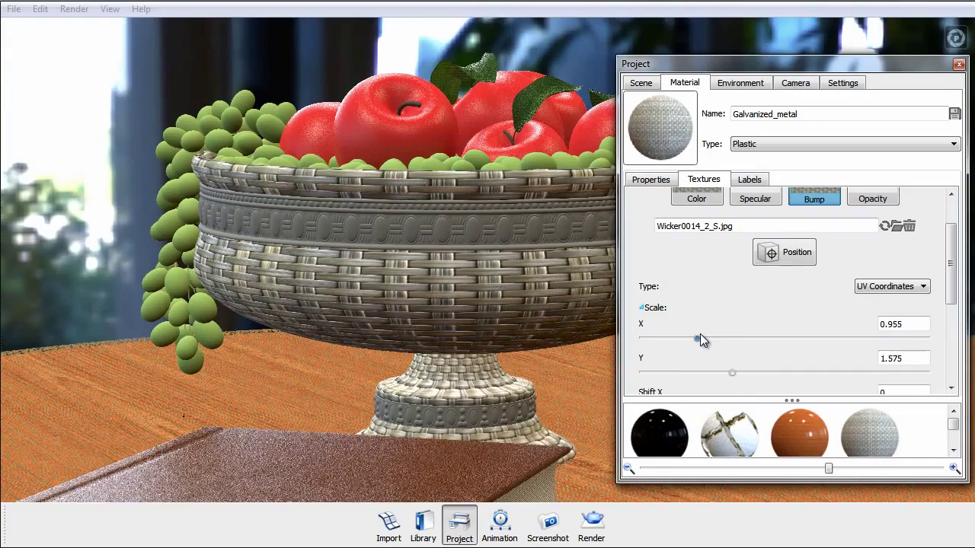
{"action": "left_click_drag", "start_coordinate": [697, 335], "coordinate": [679, 336]}
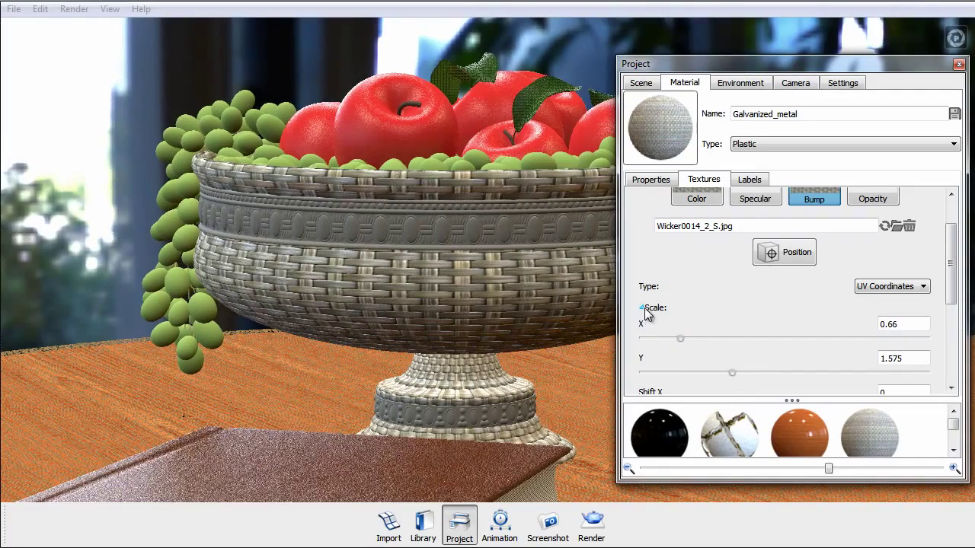
{"action": "left_click", "coordinate": [641, 308]}
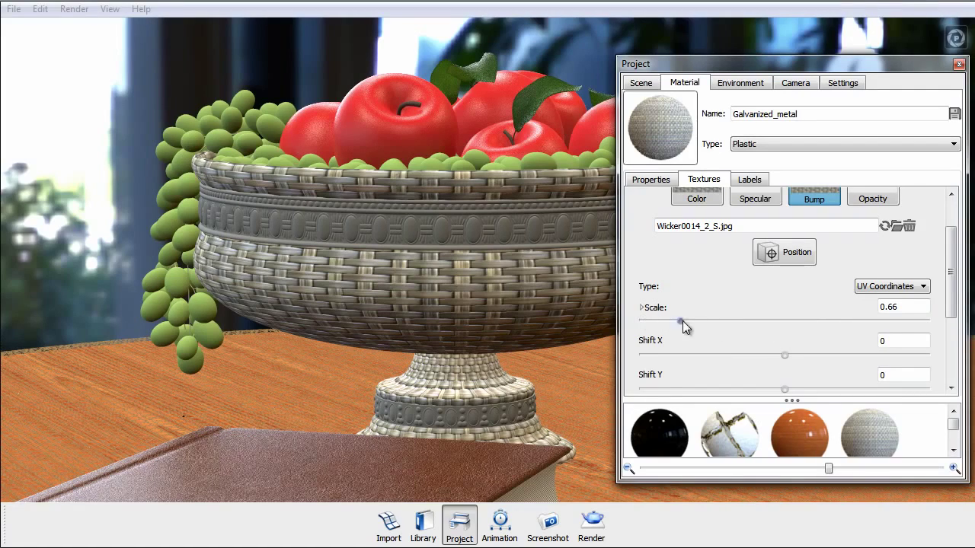
Step: Set the X scale of the bowl's wicker color texture to 0.325 and finish editing the material
{"action": "scroll", "coordinate": [761, 274], "scroll_direction": "up", "scroll_amount": 2}
{"action": "left_click", "coordinate": [721, 245]}
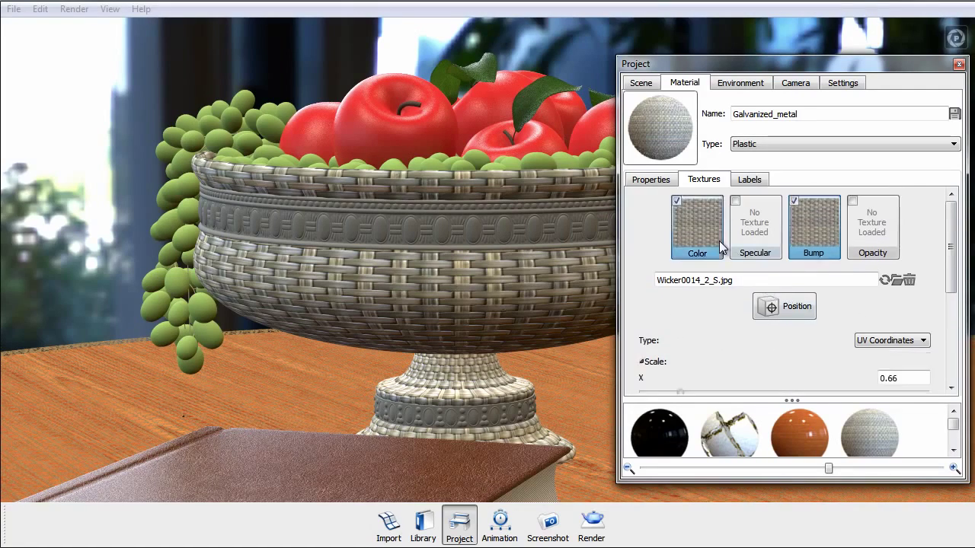
{"action": "scroll", "coordinate": [690, 346], "scroll_direction": "down", "scroll_amount": 3}
{"action": "left_click_drag", "start_coordinate": [681, 300], "coordinate": [661, 304]}
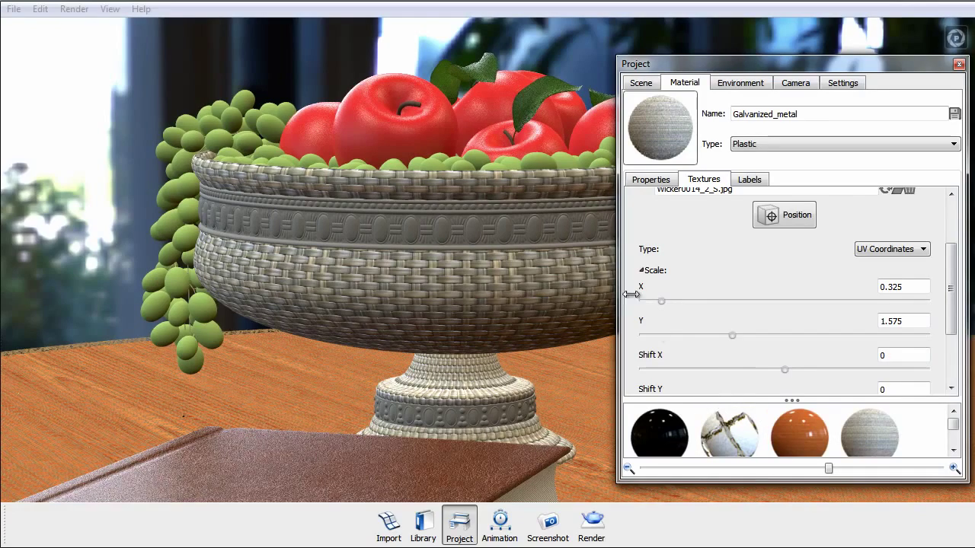
{"action": "left_click", "coordinate": [958, 64]}
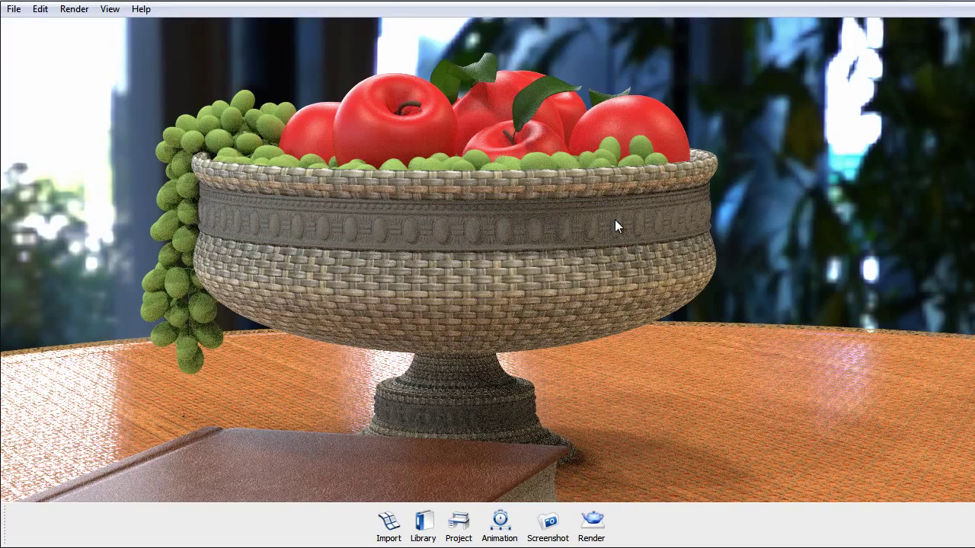
Step: Change the material type of the bowl's decorative band to Metal
{"action": "key", "text": "space"}
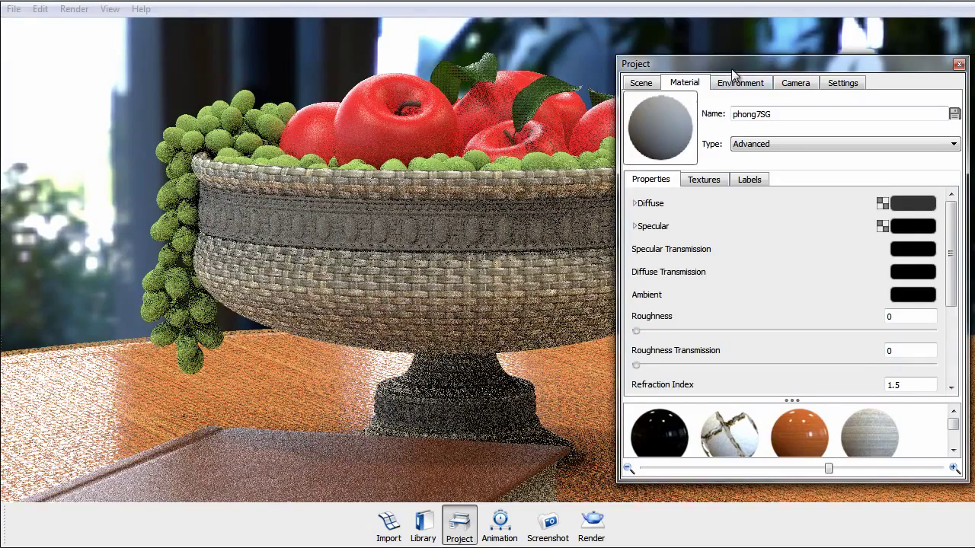
{"action": "left_click_drag", "start_coordinate": [733, 69], "coordinate": [714, 89]}
{"action": "left_click", "coordinate": [761, 166]}
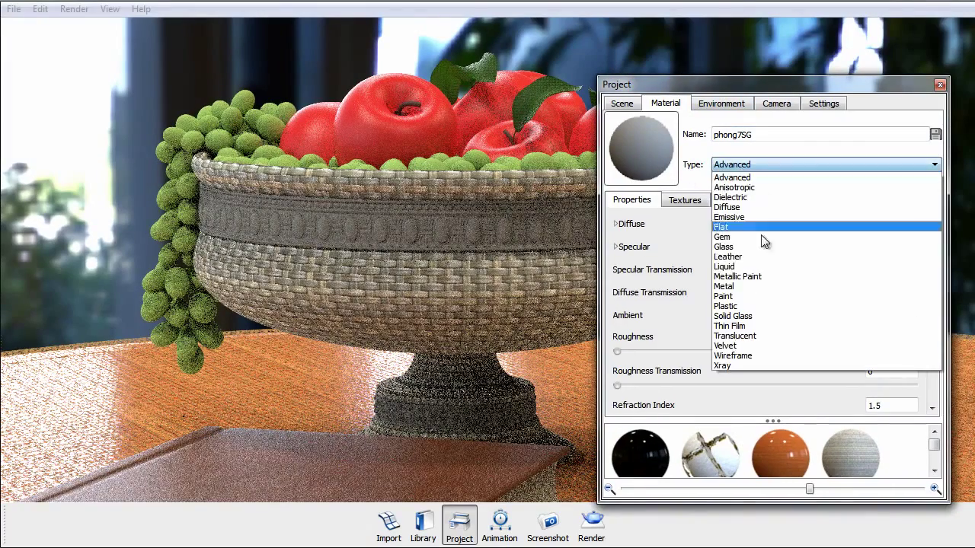
{"action": "left_click", "coordinate": [741, 286]}
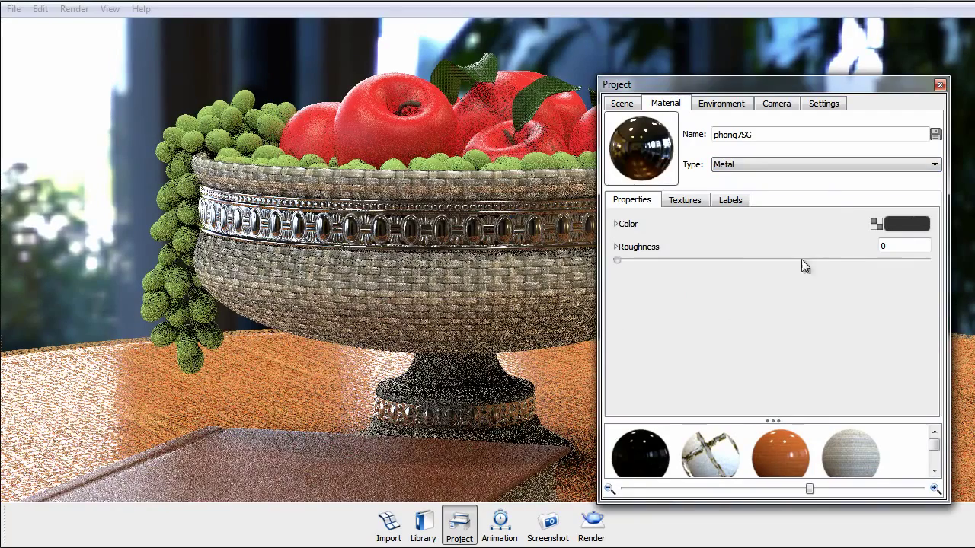
Step: Try lighter grey, copper and gold colors for the band's metal, settling on RGB 80, 72, 29
{"action": "left_click", "coordinate": [913, 223]}
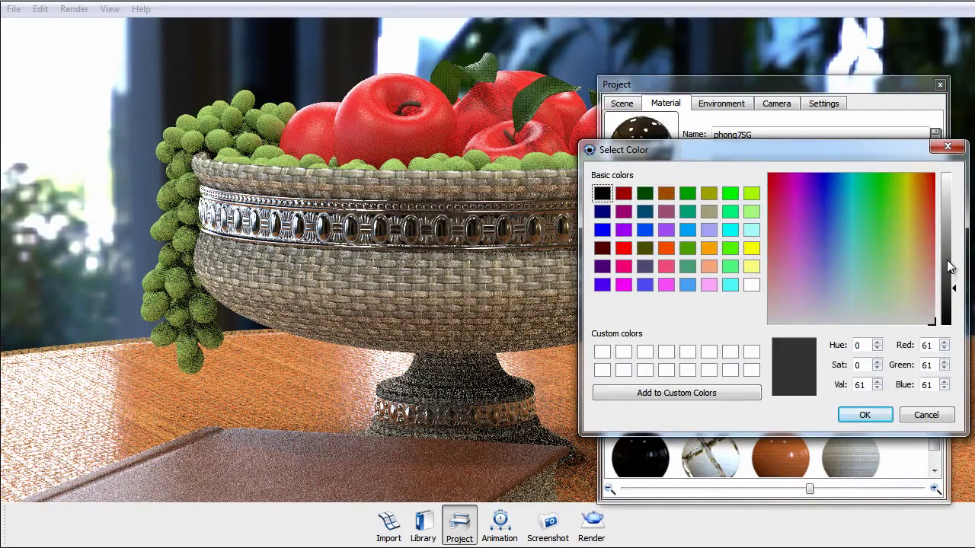
{"action": "left_click_drag", "start_coordinate": [949, 267], "coordinate": [950, 258]}
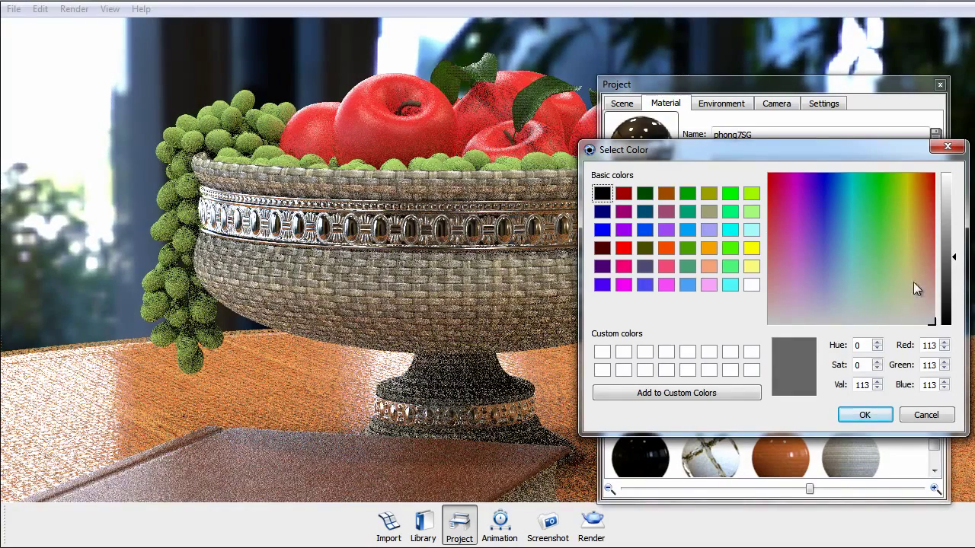
{"action": "left_click_drag", "start_coordinate": [914, 284], "coordinate": [926, 218]}
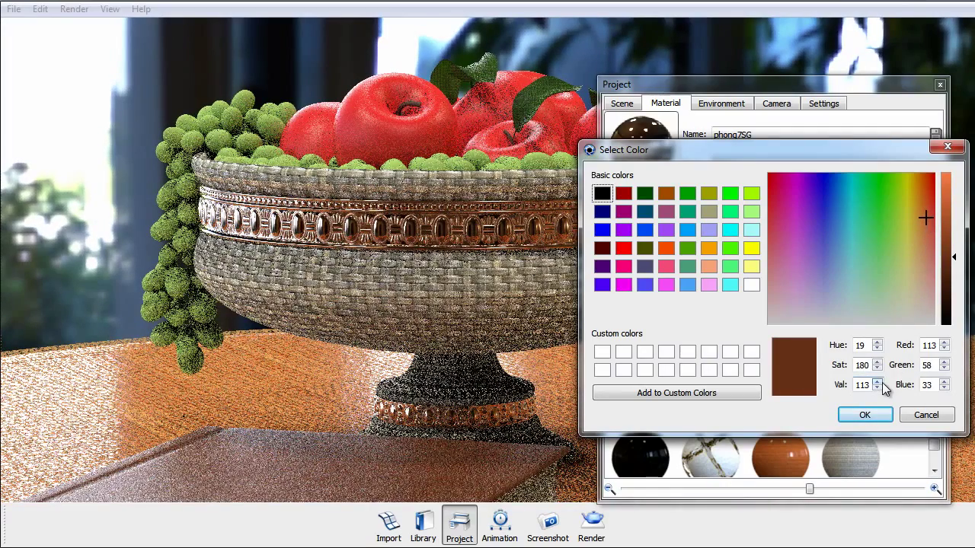
{"action": "left_click_drag", "start_coordinate": [916, 230], "coordinate": [912, 218]}
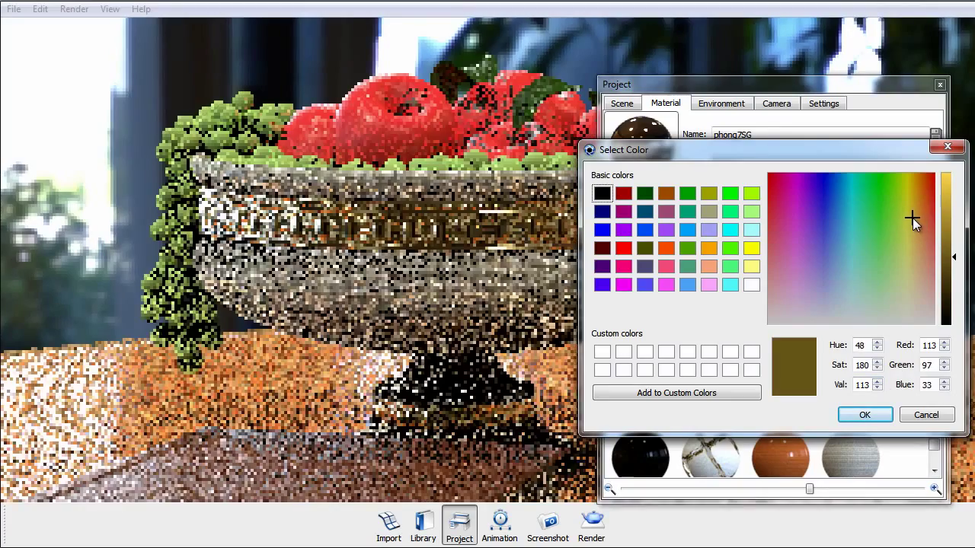
{"action": "left_click", "coordinate": [954, 294]}
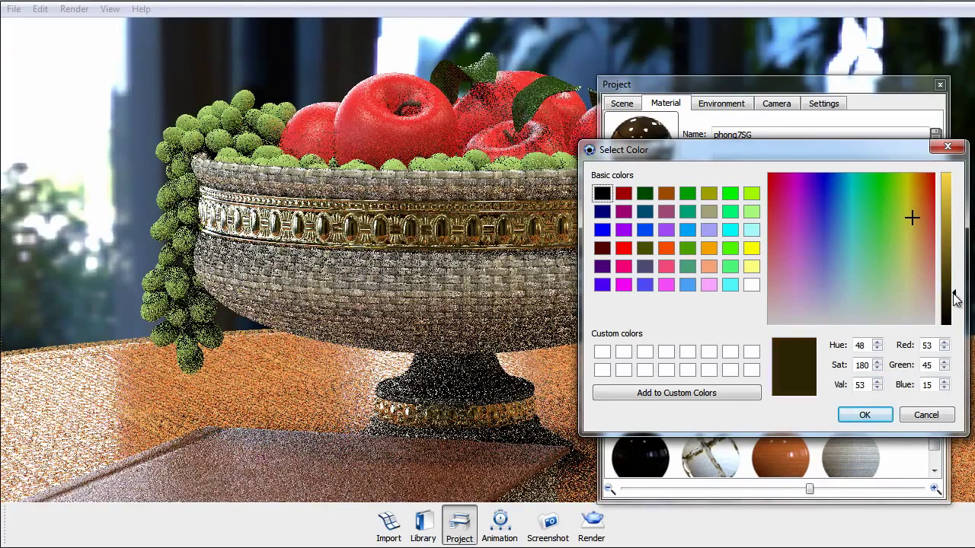
{"action": "left_click", "coordinate": [954, 278]}
{"action": "mouse_move", "coordinate": [911, 233]}
{"action": "left_mouse_down"}
{"action": "mouse_move", "coordinate": [919, 230]}
{"action": "mouse_move", "coordinate": [911, 230]}
{"action": "left_mouse_up"}
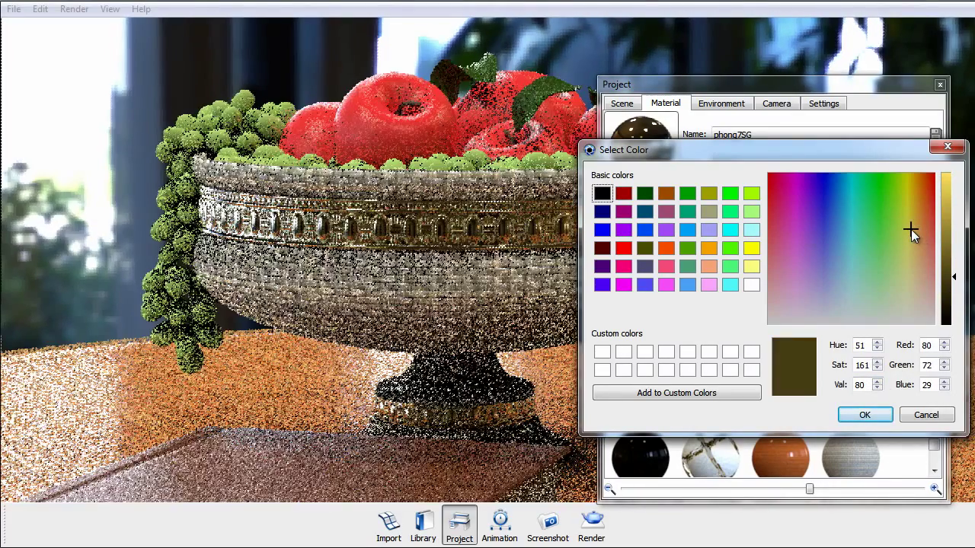
{"action": "left_click", "coordinate": [875, 418]}
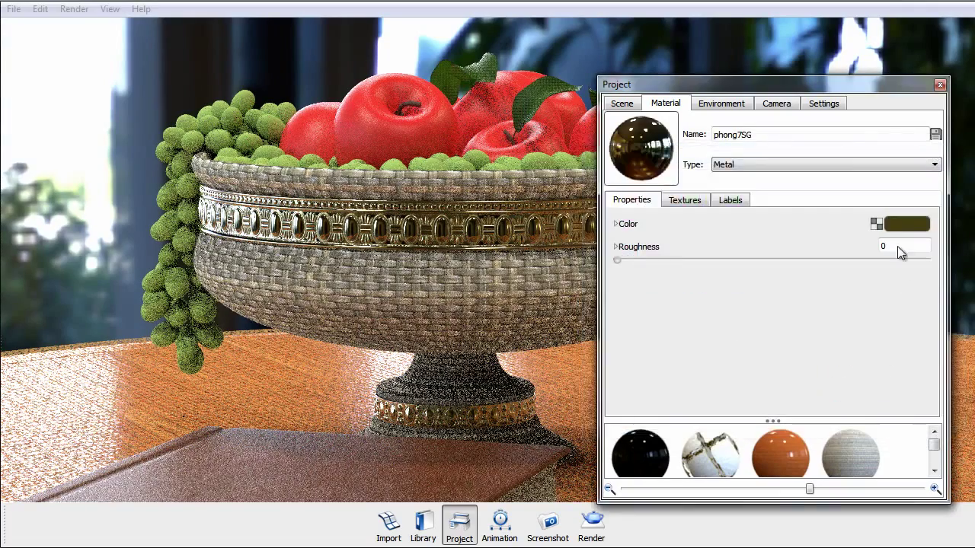
Step: Set the band's metal color to a neutral grey, RGB 113, 113, 113
{"action": "left_click", "coordinate": [899, 221]}
{"action": "left_click_drag", "start_coordinate": [898, 221], "coordinate": [926, 346]}
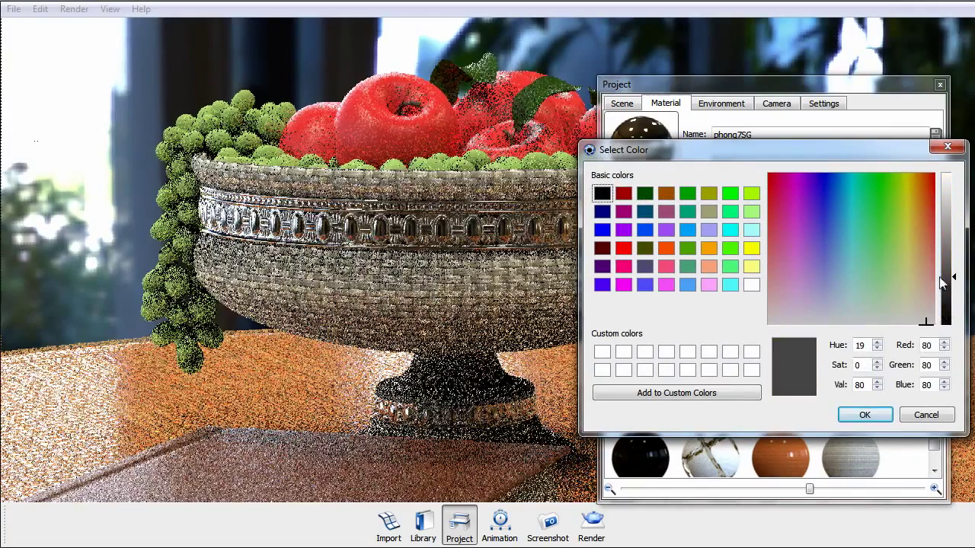
{"action": "left_click", "coordinate": [945, 259]}
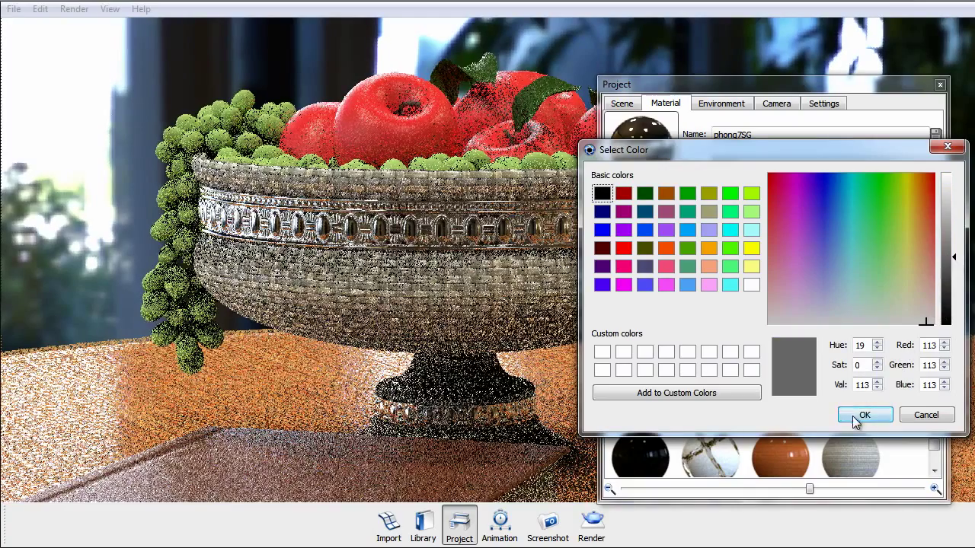
{"action": "left_click", "coordinate": [861, 415]}
Step: Set the metal band's roughness to 0.056, finish editing its material and save the scene
{"action": "left_click_drag", "start_coordinate": [683, 82], "coordinate": [760, 60]}
{"action": "left_click_drag", "start_coordinate": [691, 236], "coordinate": [725, 242]}
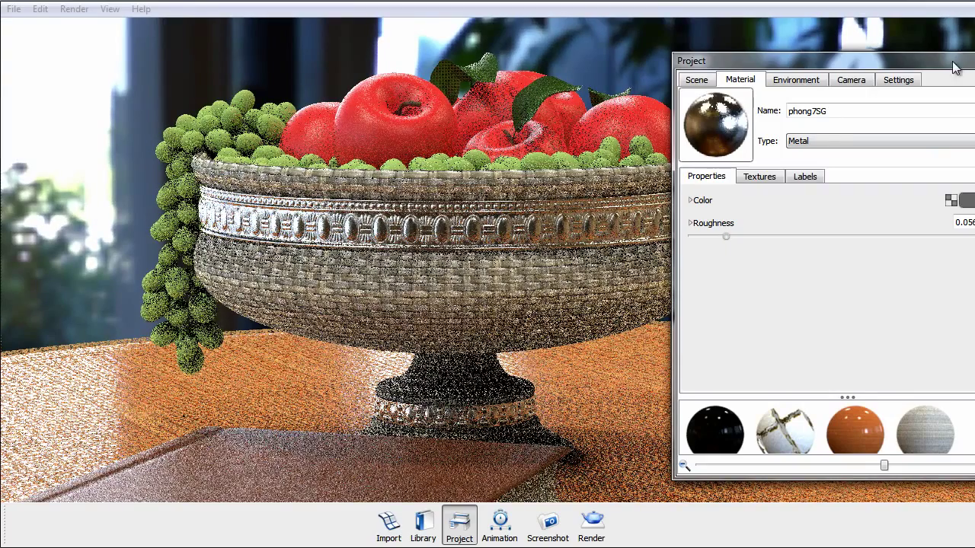
{"action": "left_click_drag", "start_coordinate": [945, 60], "coordinate": [881, 63]}
{"action": "left_click", "coordinate": [939, 61]}
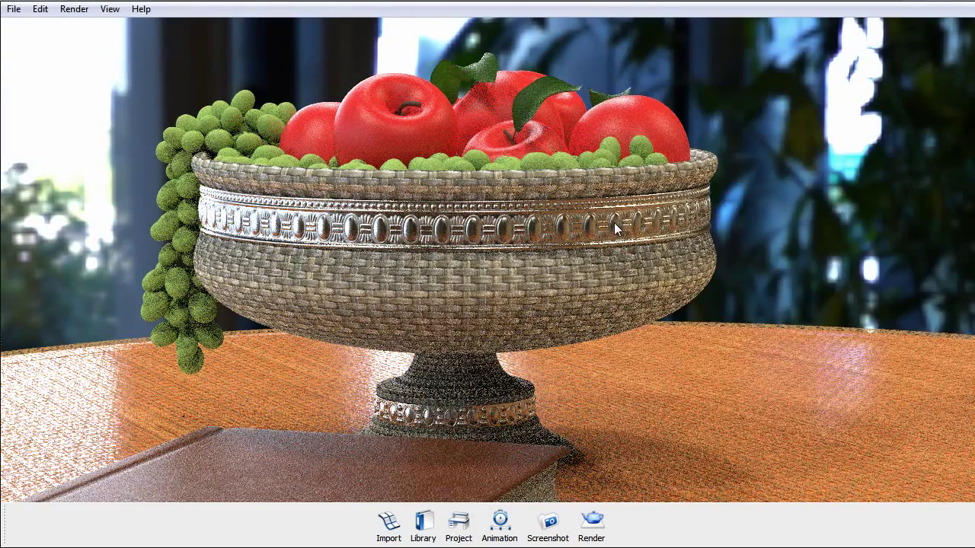
{"action": "key", "text": "ctrl+s"}
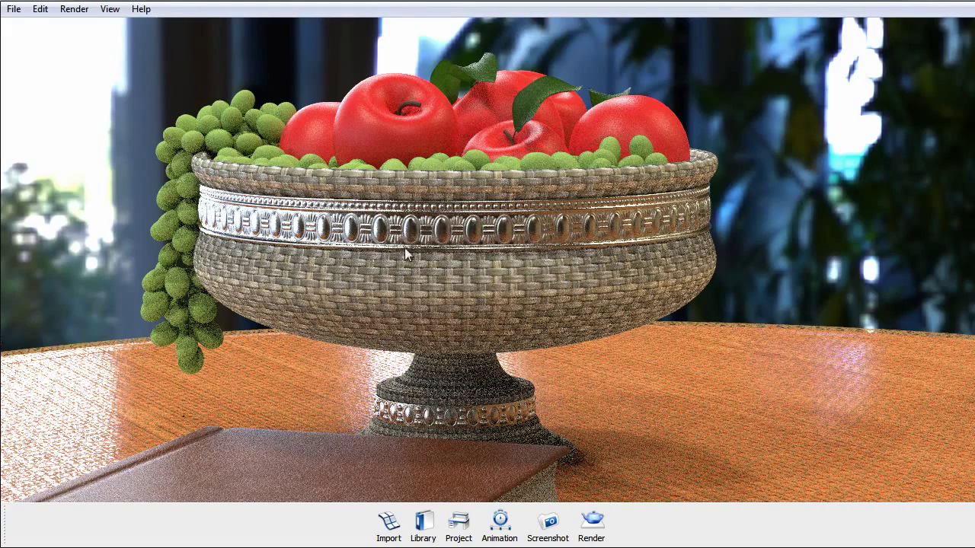
Step: Change the material type of the grapes hanging over the bowl's rim to Translucent
{"action": "left_click_drag", "start_coordinate": [440, 287], "coordinate": [525, 206]}
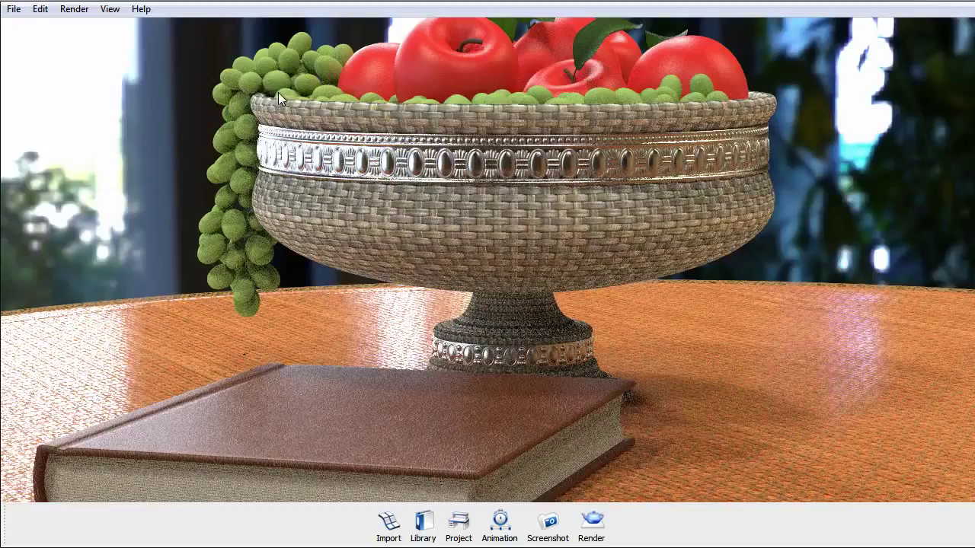
{"action": "middle_click_drag", "start_coordinate": [355, 123], "coordinate": [560, 250]}
{"action": "left_click_drag", "start_coordinate": [439, 329], "coordinate": [750, 279]}
{"action": "scroll", "coordinate": [380, 184], "scroll_direction": "up", "scroll_amount": 4}
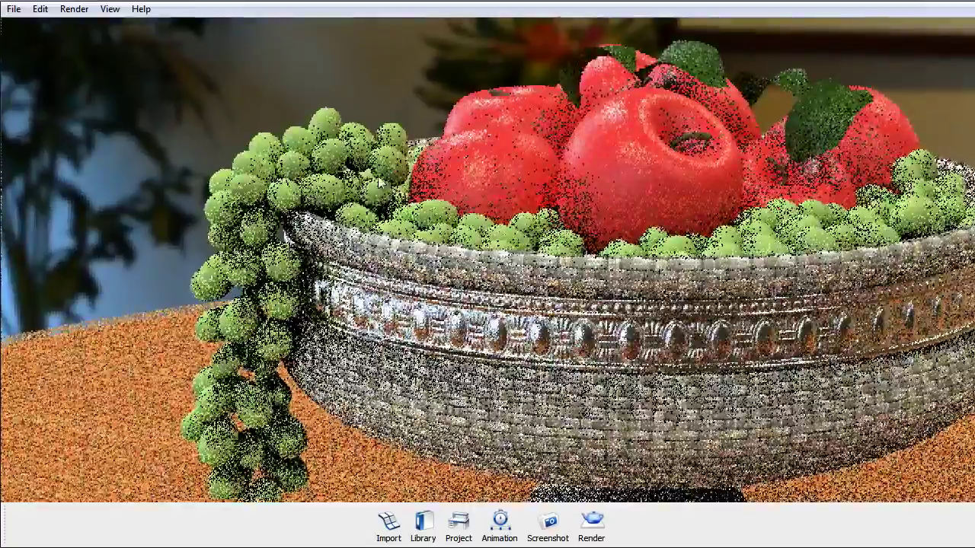
{"action": "middle_click_drag", "start_coordinate": [380, 183], "coordinate": [393, 160]}
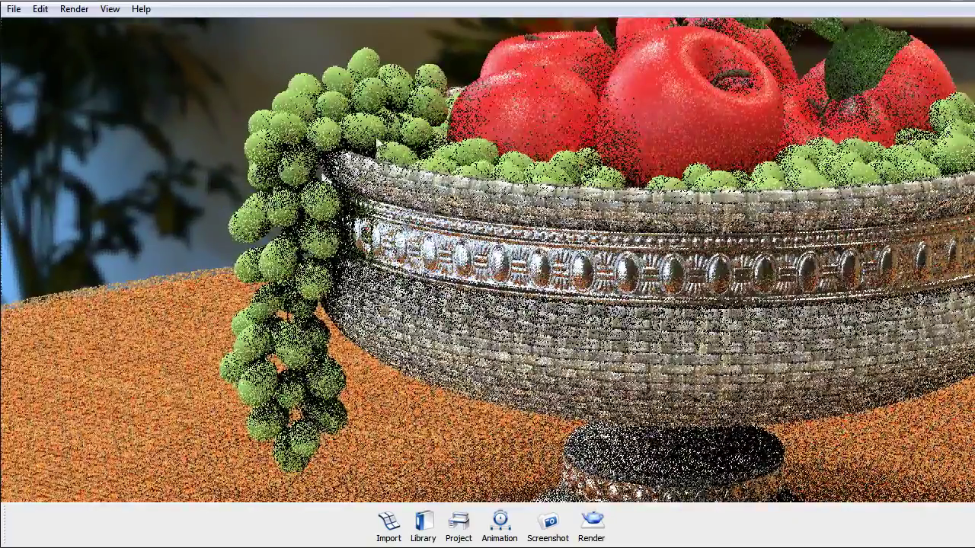
{"action": "double_click", "coordinate": [371, 133]}
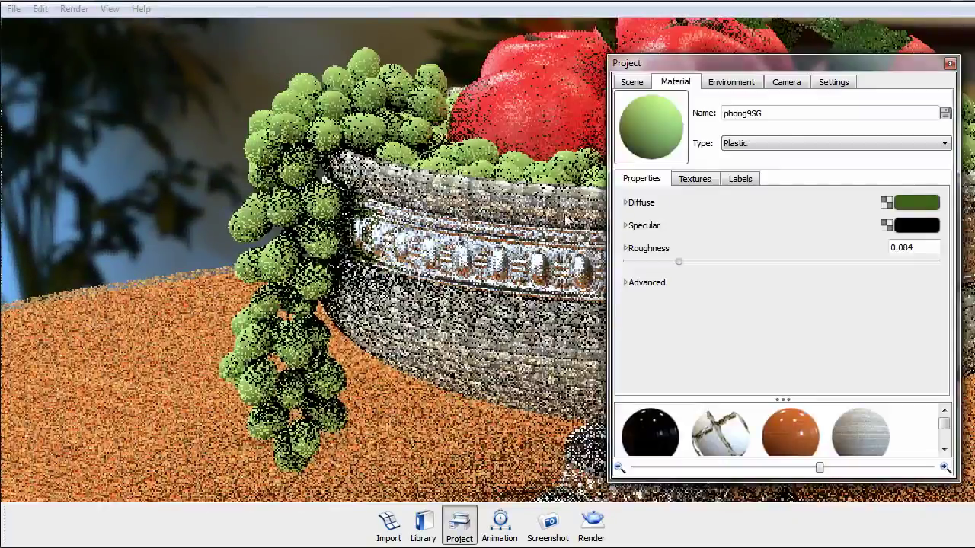
{"action": "left_click_drag", "start_coordinate": [714, 63], "coordinate": [596, 55]}
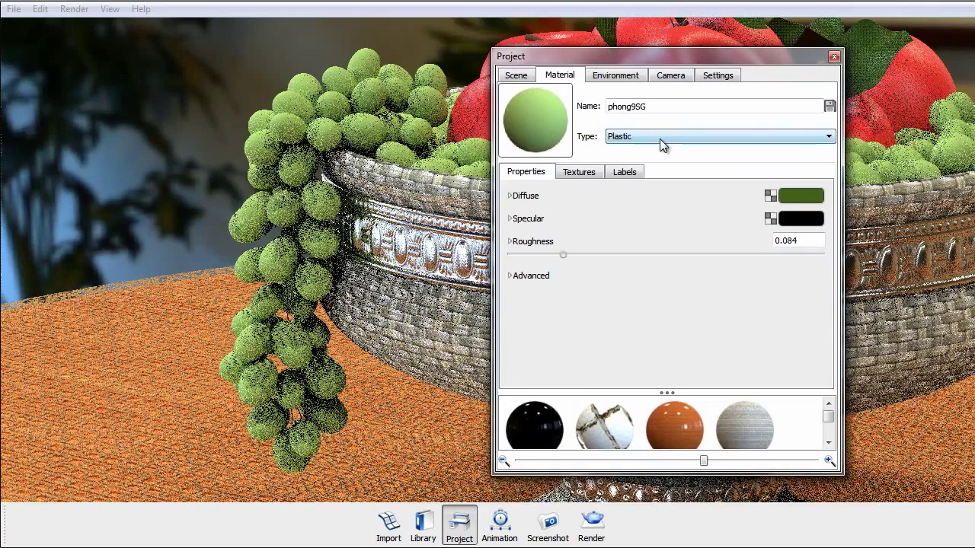
{"action": "left_click", "coordinate": [654, 136]}
{"action": "left_click", "coordinate": [654, 136]}
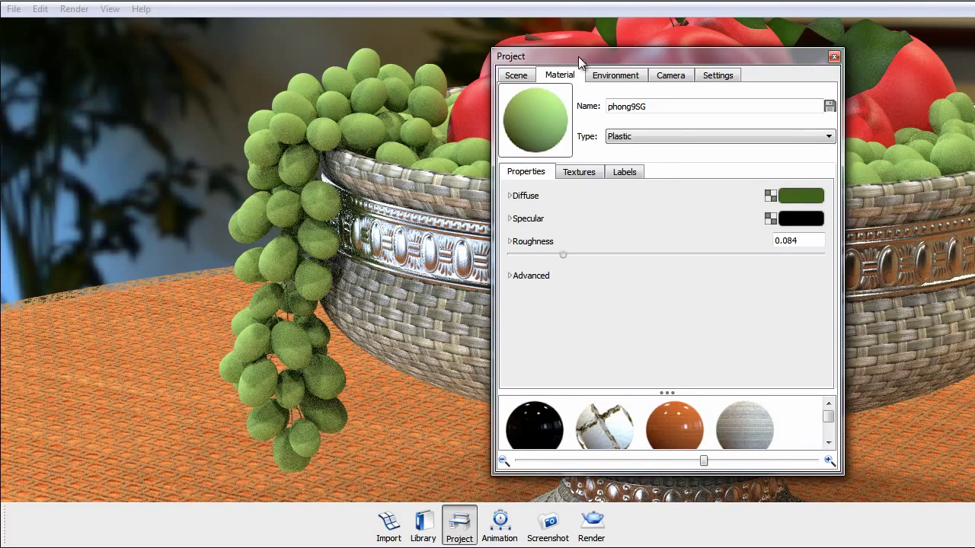
{"action": "left_click", "coordinate": [656, 135]}
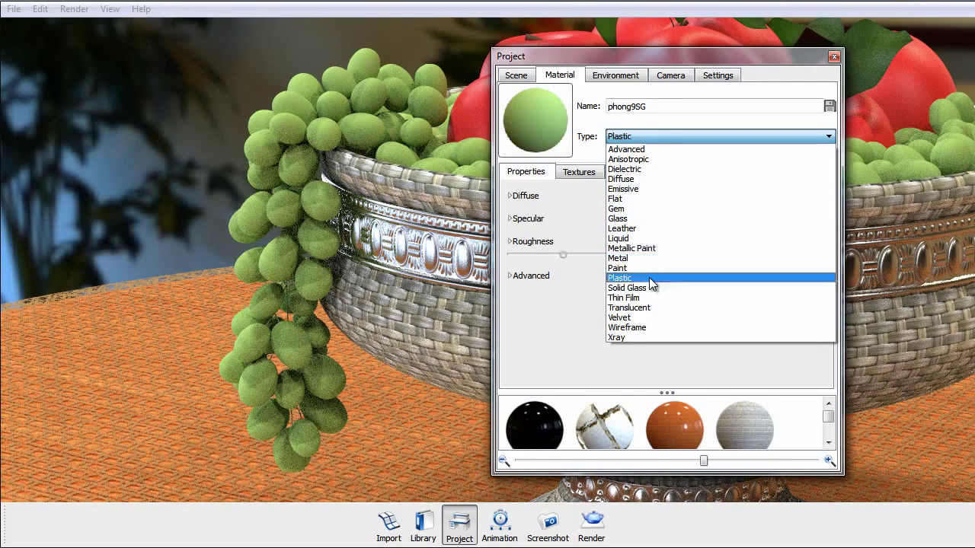
{"action": "left_click", "coordinate": [645, 307]}
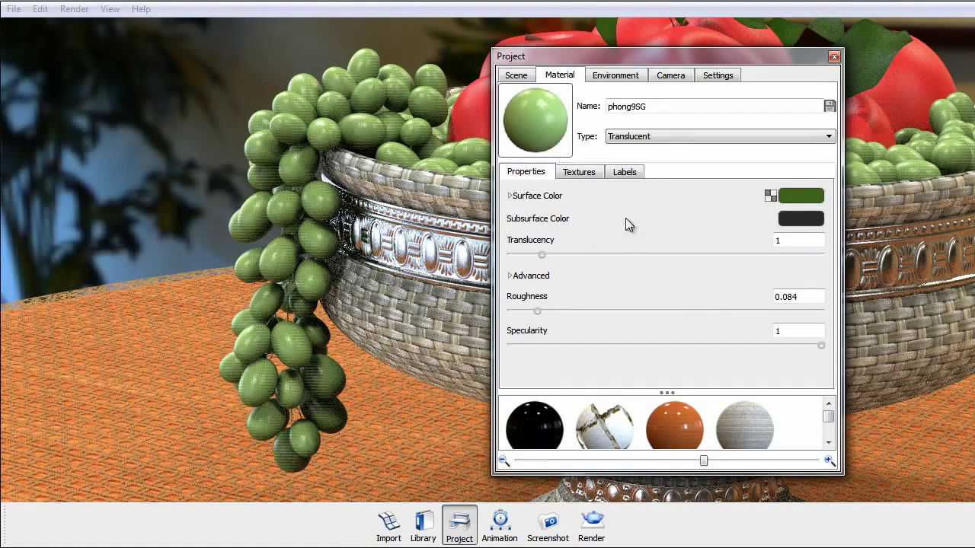
Step: Set the grapes' surface color to a dark muted green, RGB 41, 62, 30
{"action": "left_click", "coordinate": [794, 191]}
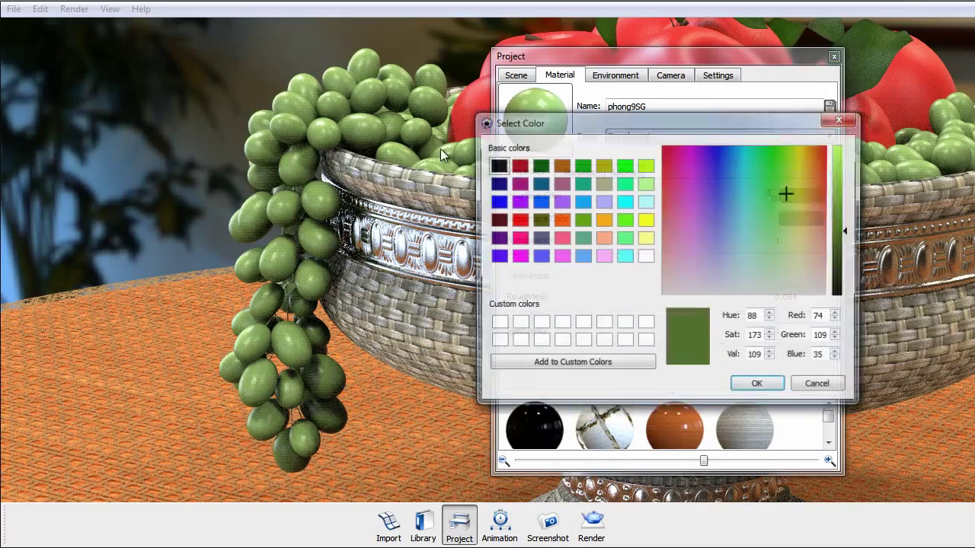
{"action": "left_click", "coordinate": [841, 118]}
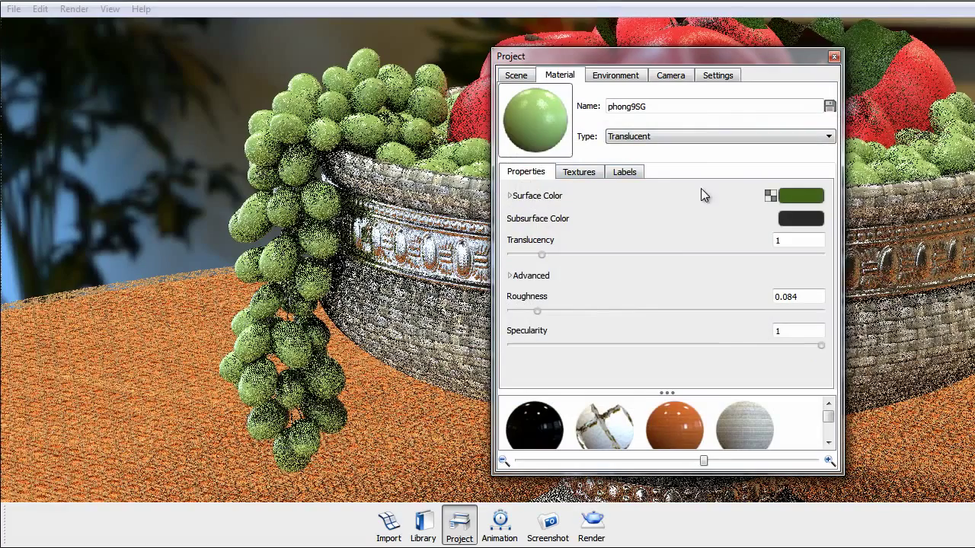
{"action": "left_click", "coordinate": [803, 195]}
{"action": "left_click", "coordinate": [778, 221]}
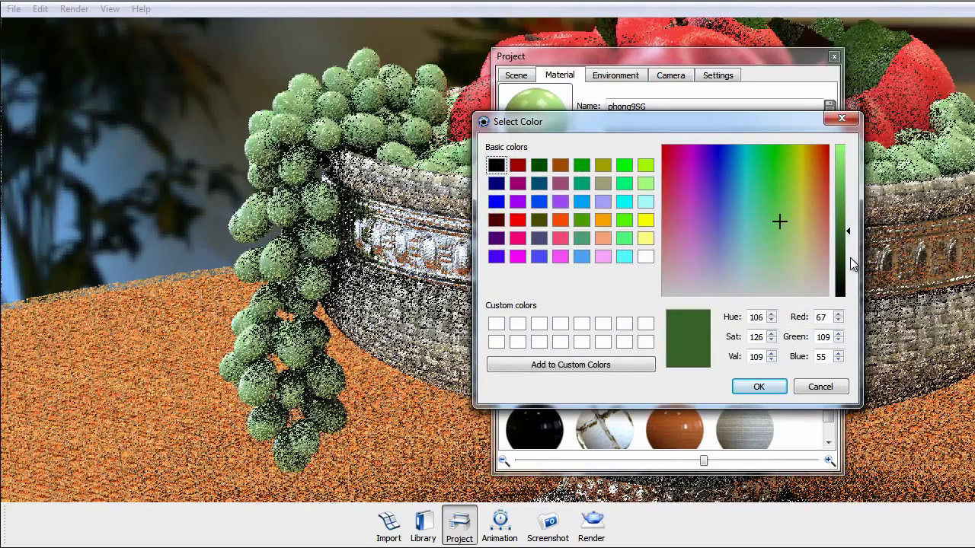
{"action": "left_click", "coordinate": [842, 260]}
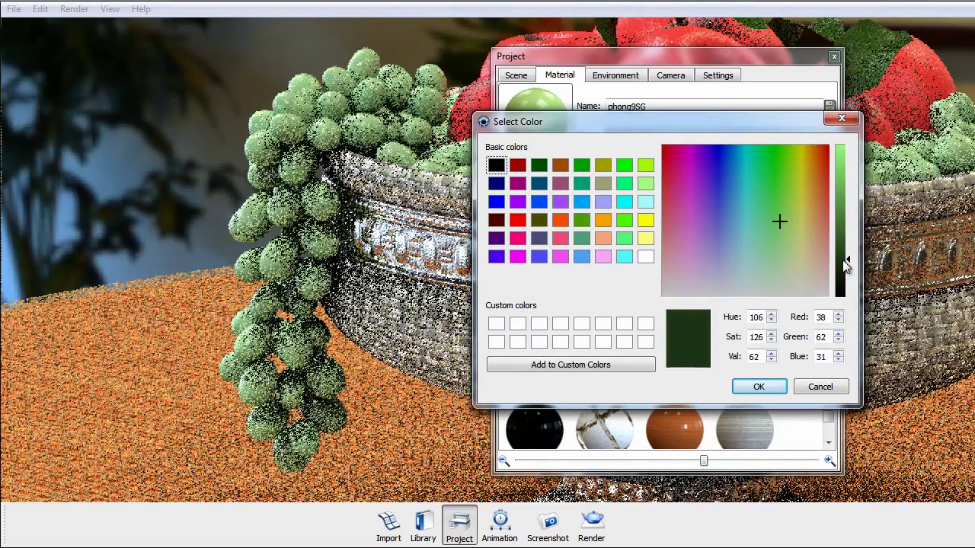
{"action": "left_click", "coordinate": [782, 219]}
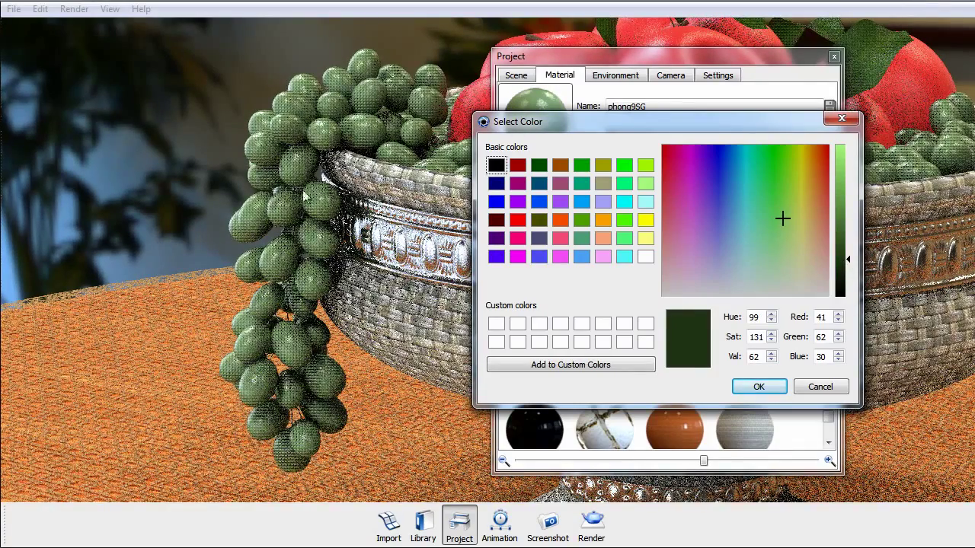
{"action": "left_click", "coordinate": [737, 389]}
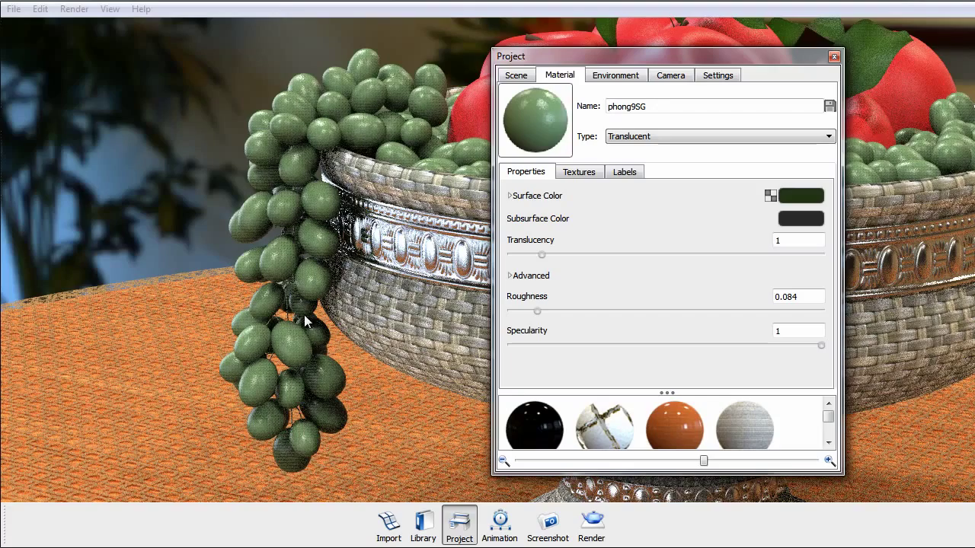
Step: Set the grapes' subsurface color to a bright yellow-green, RGB 122, 170, 17
{"action": "left_click", "coordinate": [800, 219]}
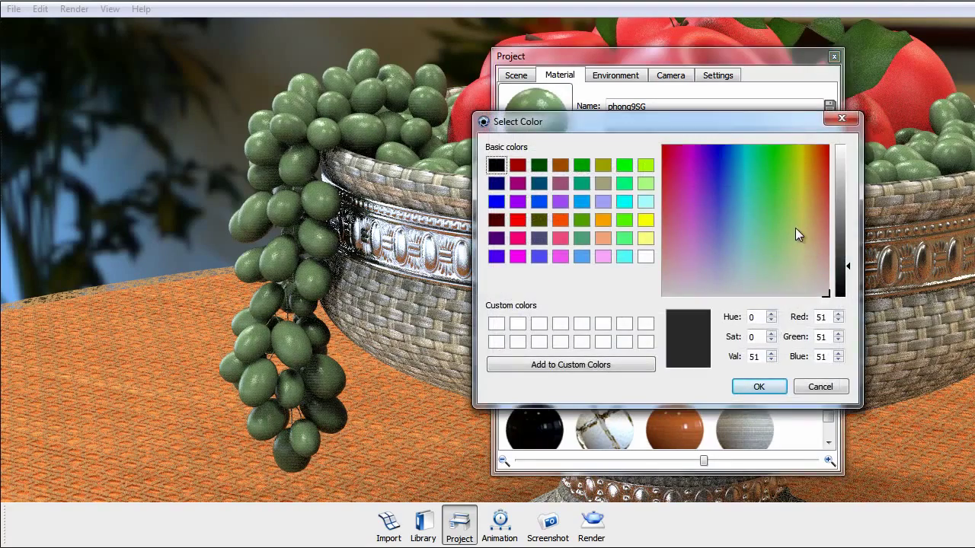
{"action": "left_click_drag", "start_coordinate": [802, 245], "coordinate": [792, 161]}
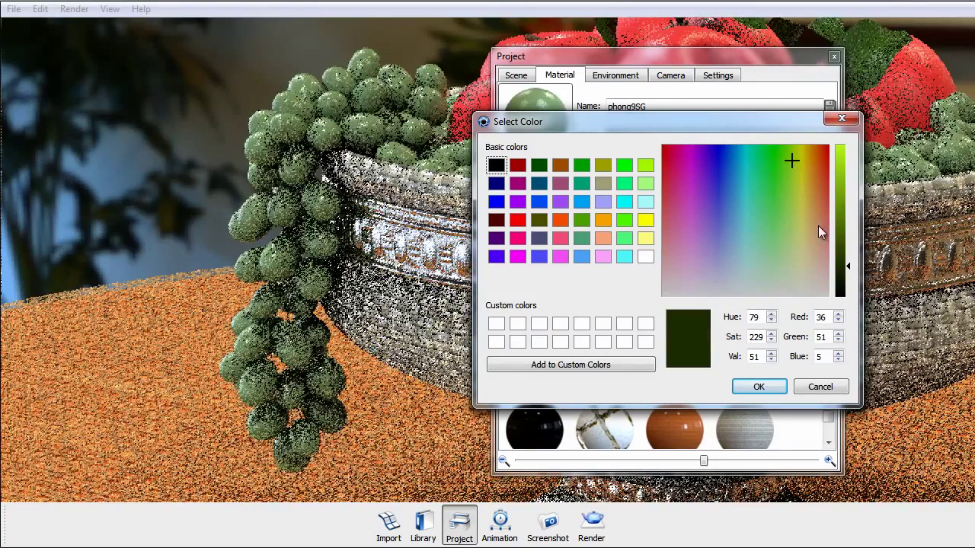
{"action": "left_click_drag", "start_coordinate": [842, 256], "coordinate": [840, 195]}
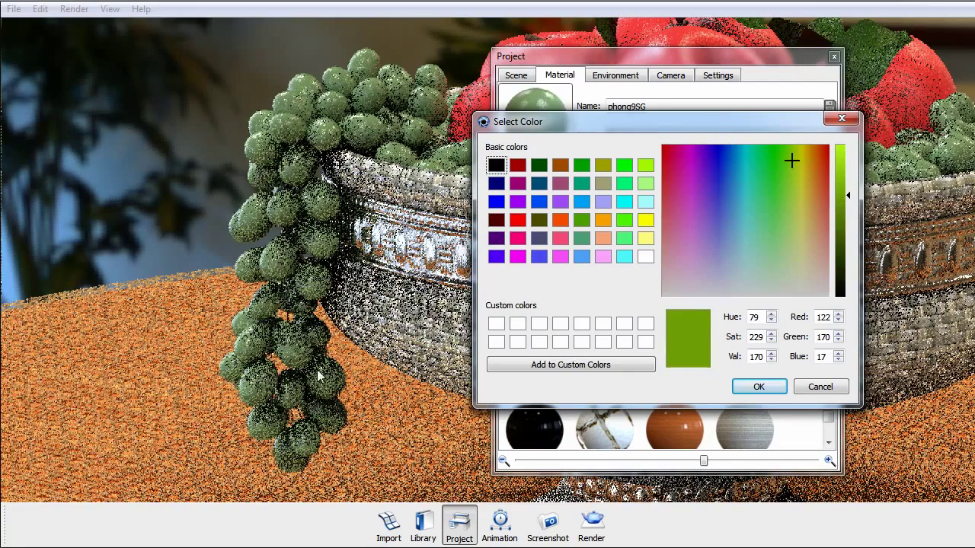
{"action": "left_click", "coordinate": [757, 387]}
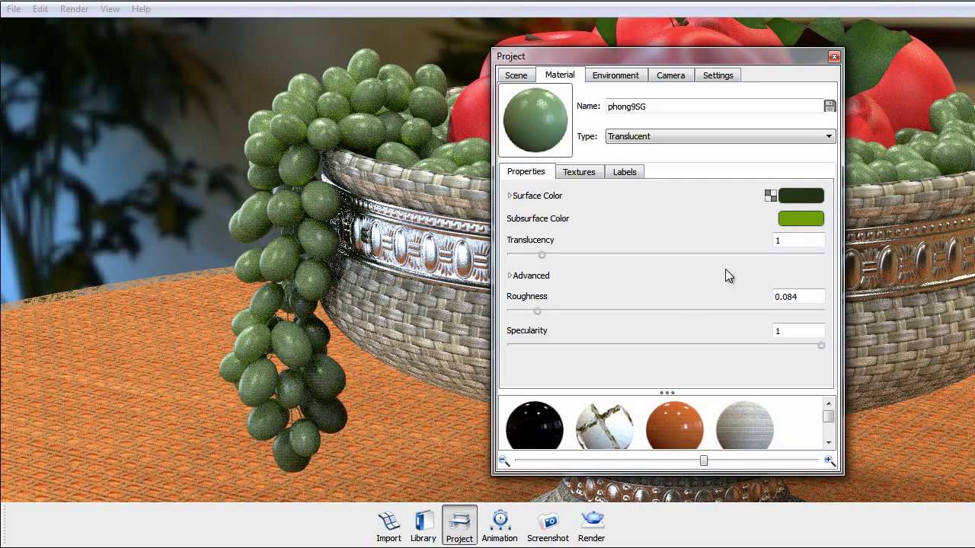
Step: Set the grapes' surface color to a slightly brighter green, RGB 49, 79, 30
{"action": "left_click", "coordinate": [801, 196]}
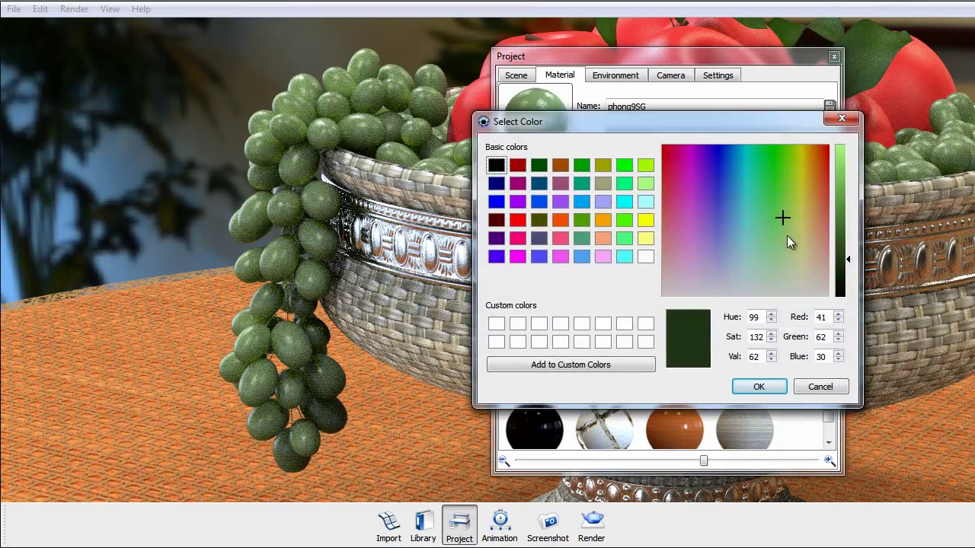
{"action": "left_click_drag", "start_coordinate": [780, 233], "coordinate": [778, 192]}
{"action": "left_click_drag", "start_coordinate": [848, 259], "coordinate": [848, 251]}
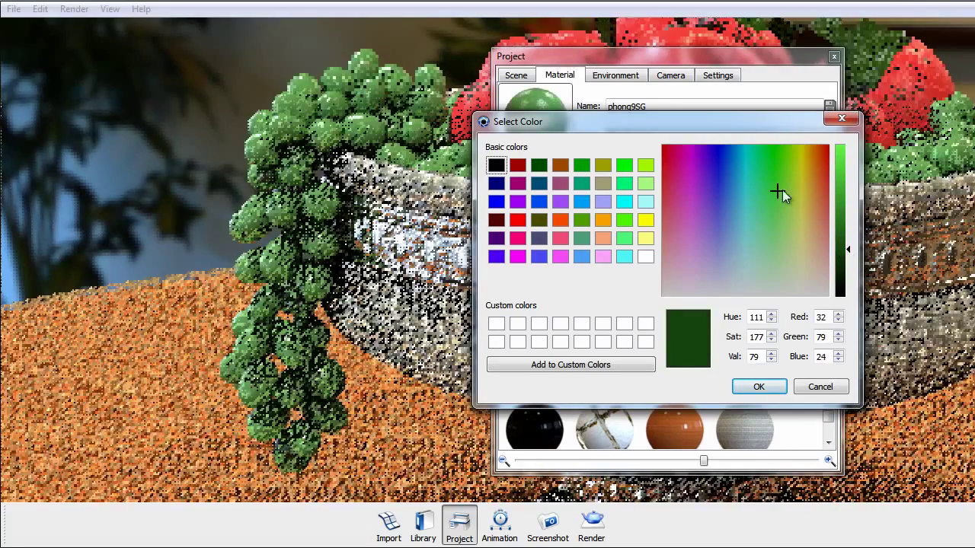
{"action": "left_click_drag", "start_coordinate": [781, 189], "coordinate": [784, 203]}
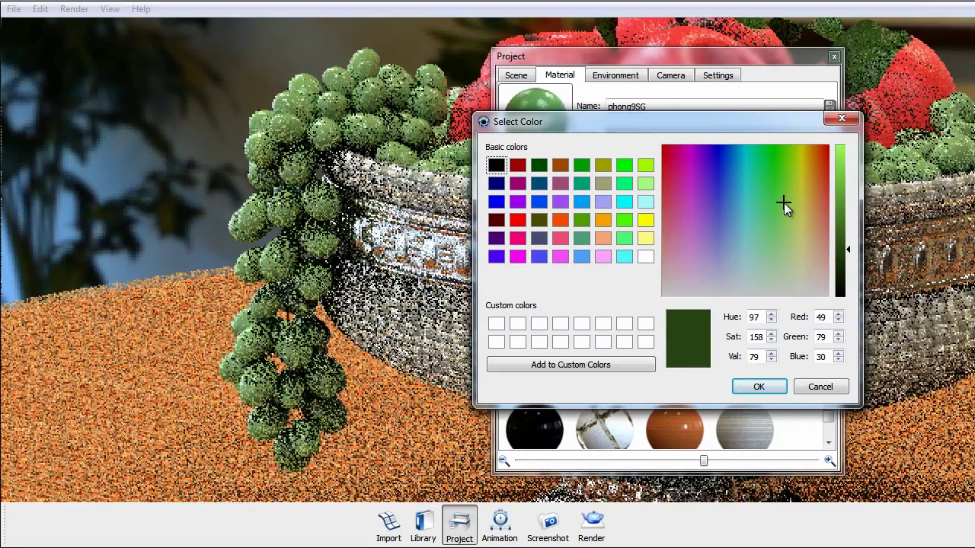
{"action": "left_click", "coordinate": [778, 386]}
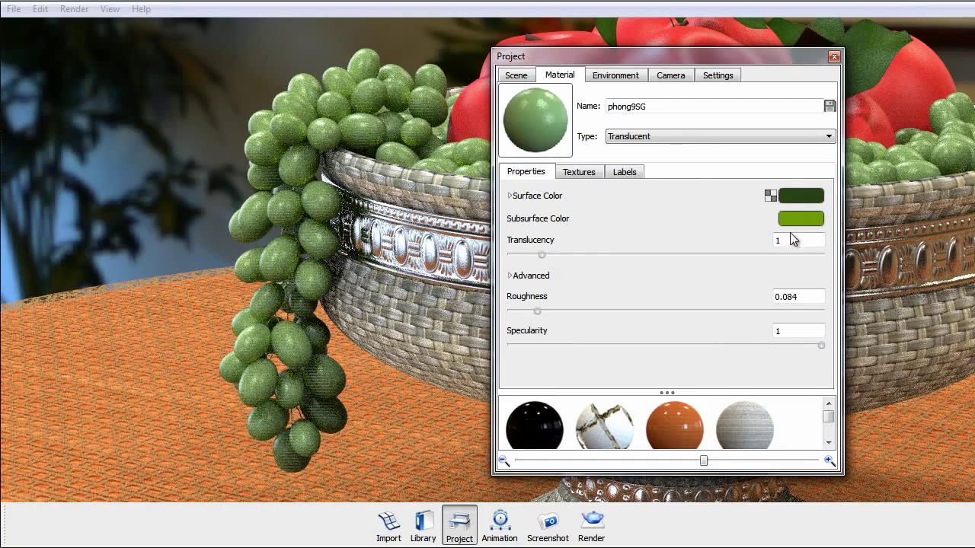
Step: Set the grapes' translucency to 2.268 and roughness to 0.079, and finish editing their material
{"action": "left_click_drag", "start_coordinate": [541, 254], "coordinate": [581, 254]}
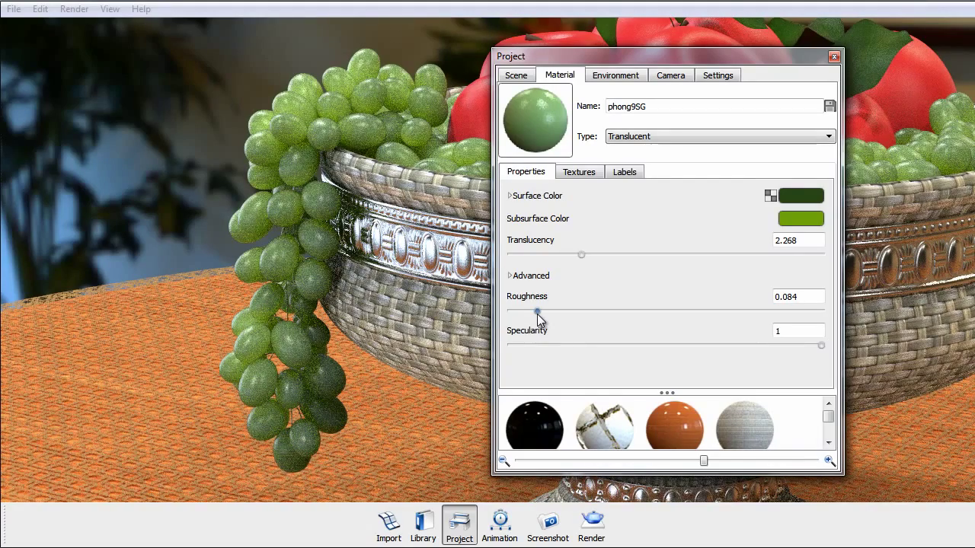
{"action": "left_click_drag", "start_coordinate": [537, 314], "coordinate": [504, 317]}
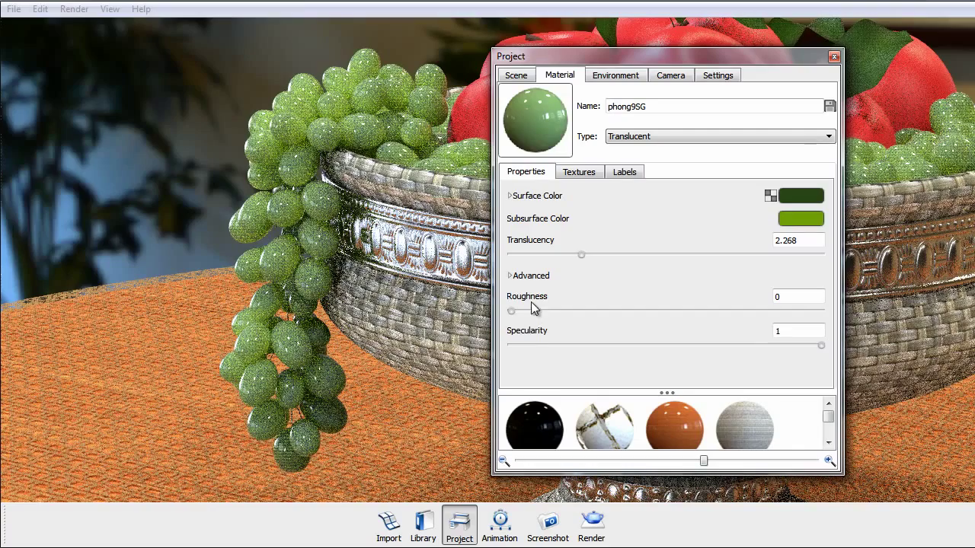
{"action": "left_click_drag", "start_coordinate": [511, 311], "coordinate": [535, 312]}
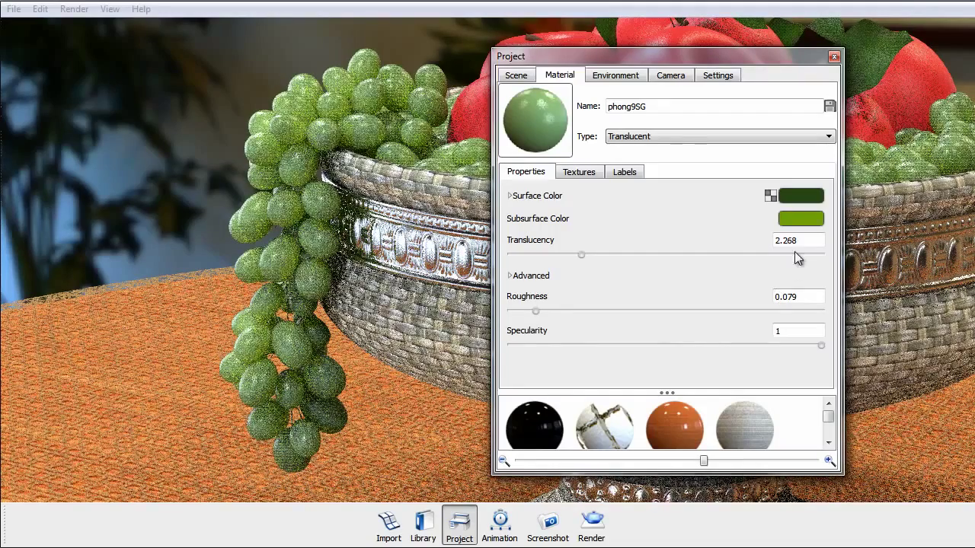
{"action": "left_click", "coordinate": [834, 56]}
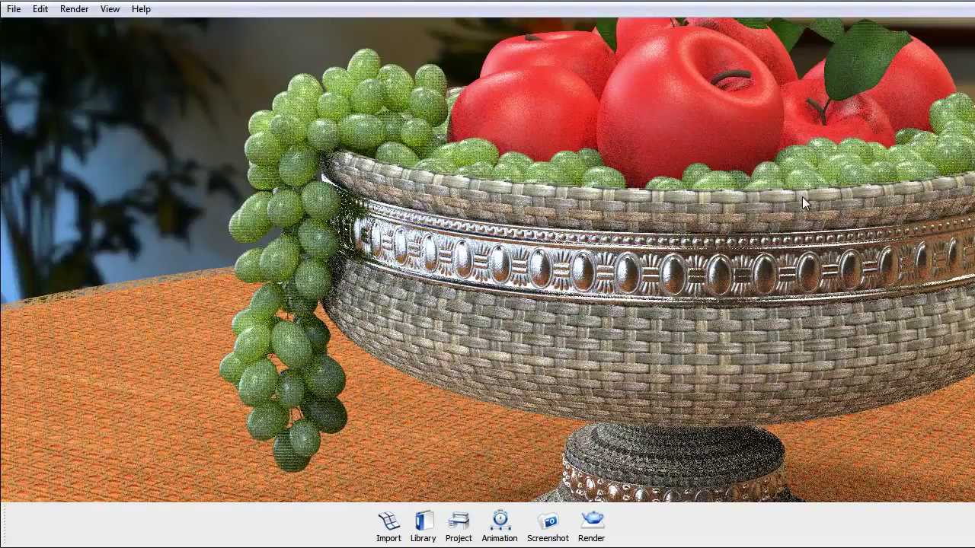
Step: Load apple_01.jpg from the Material creation folder as the color texture of the apples' plastic material
{"action": "left_click_drag", "start_coordinate": [787, 121], "coordinate": [566, 248]}
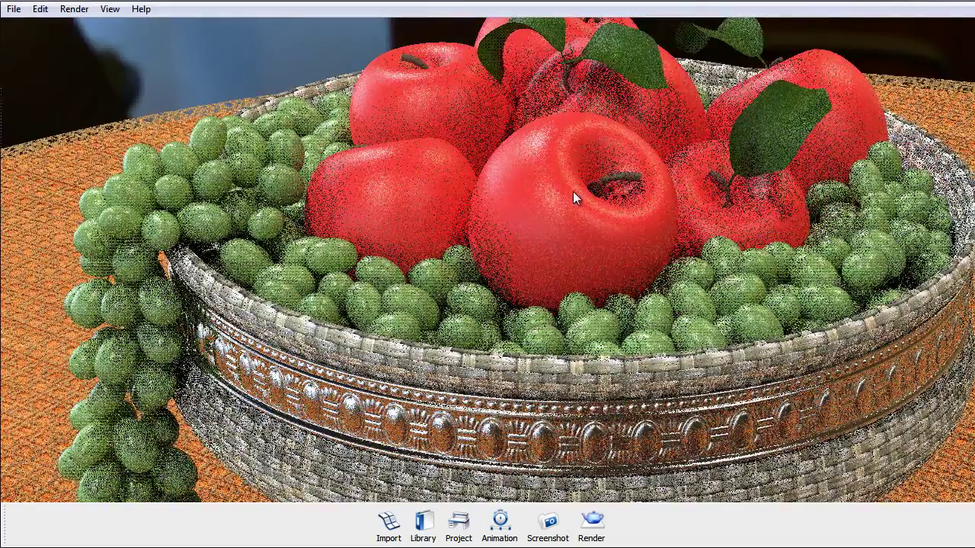
{"action": "double_click", "coordinate": [573, 191]}
{"action": "left_click", "coordinate": [578, 172]}
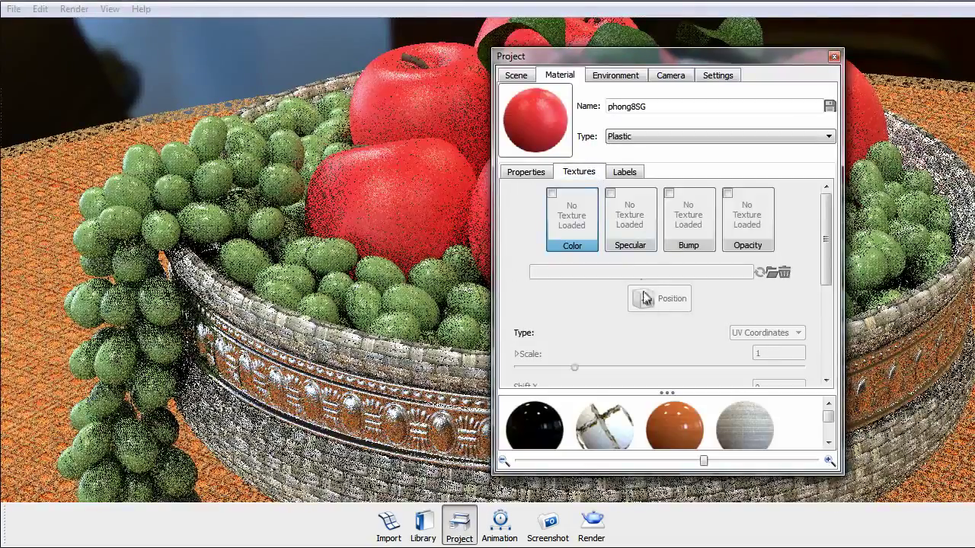
{"action": "double_click", "coordinate": [594, 221]}
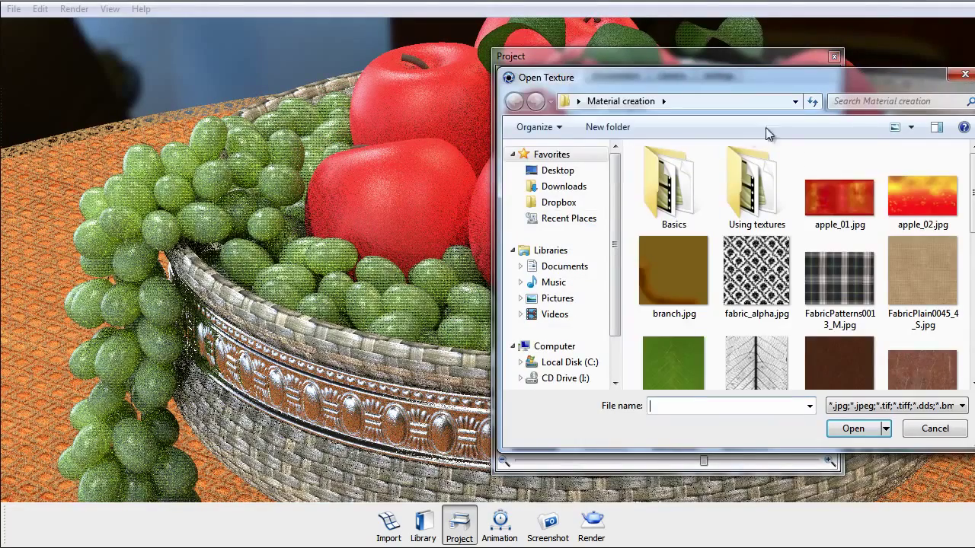
{"action": "left_click_drag", "start_coordinate": [864, 86], "coordinate": [725, 101]}
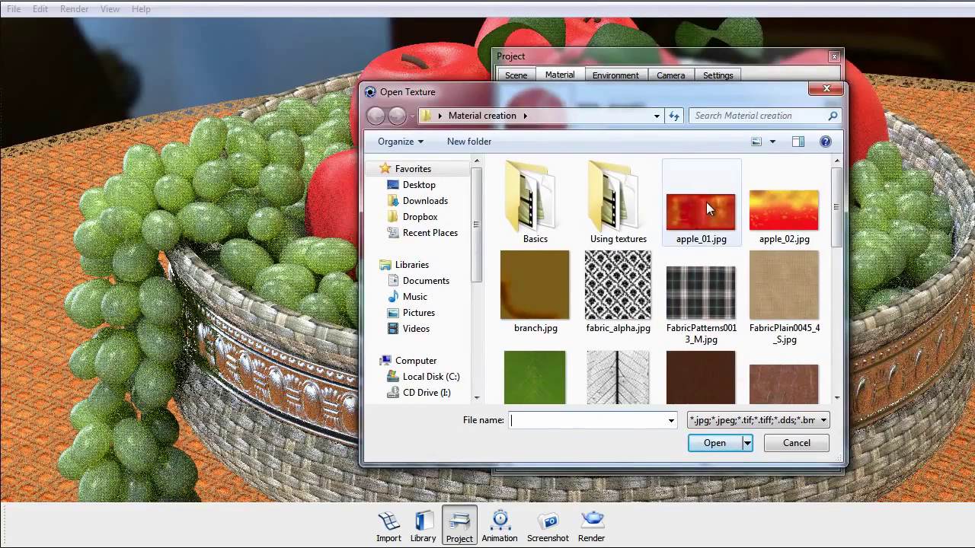
{"action": "double_click", "coordinate": [706, 202]}
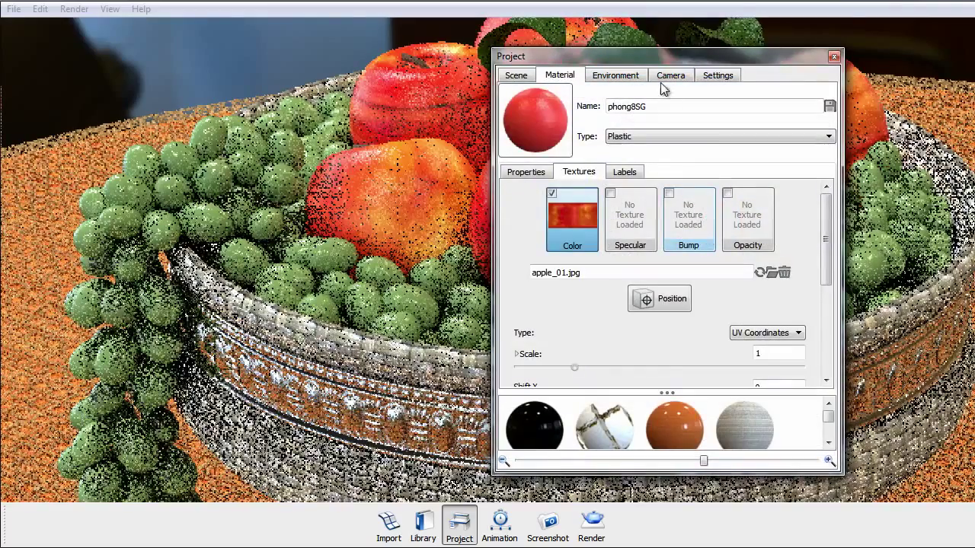
Step: Scale the apples' color texture separately per axis, setting the Y scale to 0.9
{"action": "left_click_drag", "start_coordinate": [665, 56], "coordinate": [740, 72]}
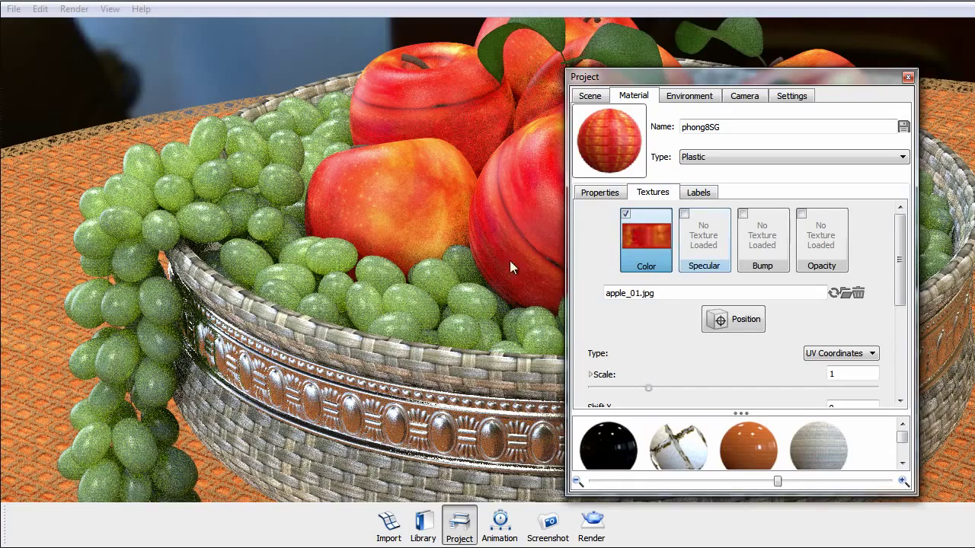
{"action": "left_click", "coordinate": [445, 134]}
{"action": "left_click_drag", "start_coordinate": [446, 135], "coordinate": [524, 264]}
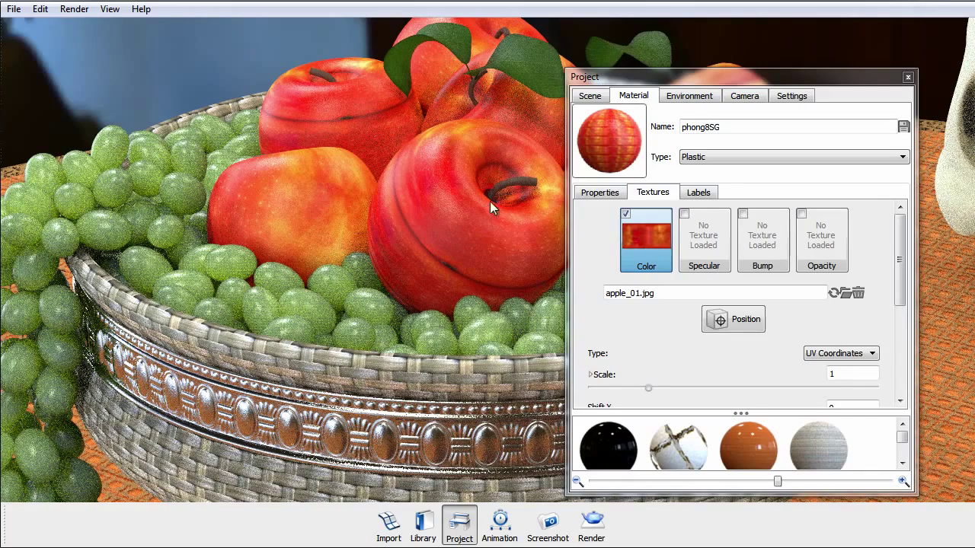
{"action": "left_click", "coordinate": [592, 375]}
{"action": "scroll", "coordinate": [690, 306], "scroll_direction": "down", "scroll_amount": 2}
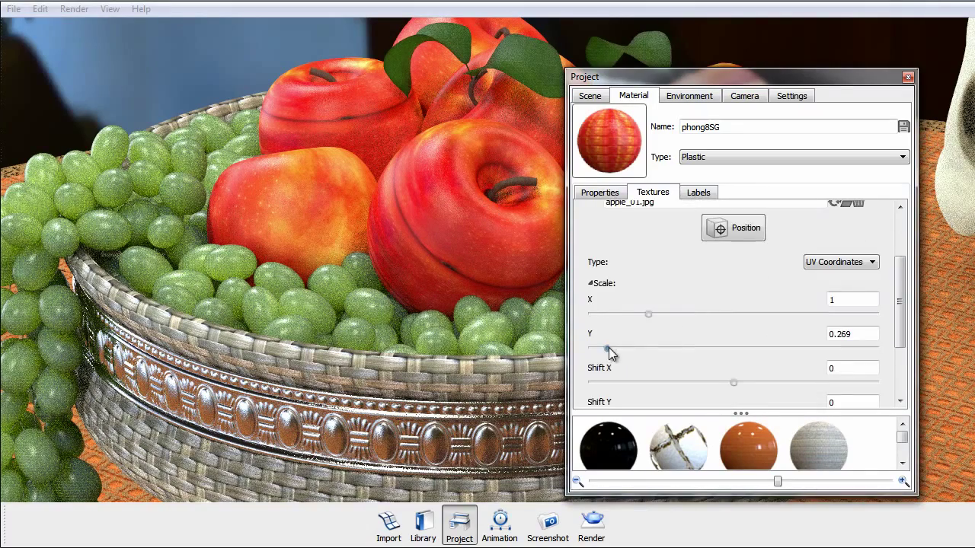
{"action": "left_click_drag", "start_coordinate": [608, 347], "coordinate": [644, 350]}
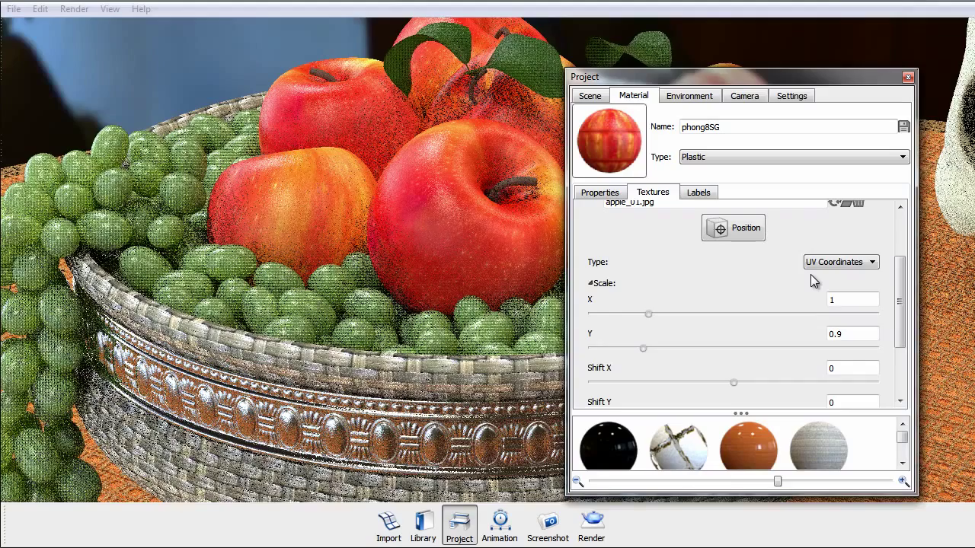
Step: Set the apple texture's brightness to 0.709 and contrast to 0.766, and finish editing the apple material
{"action": "left_click", "coordinate": [613, 192]}
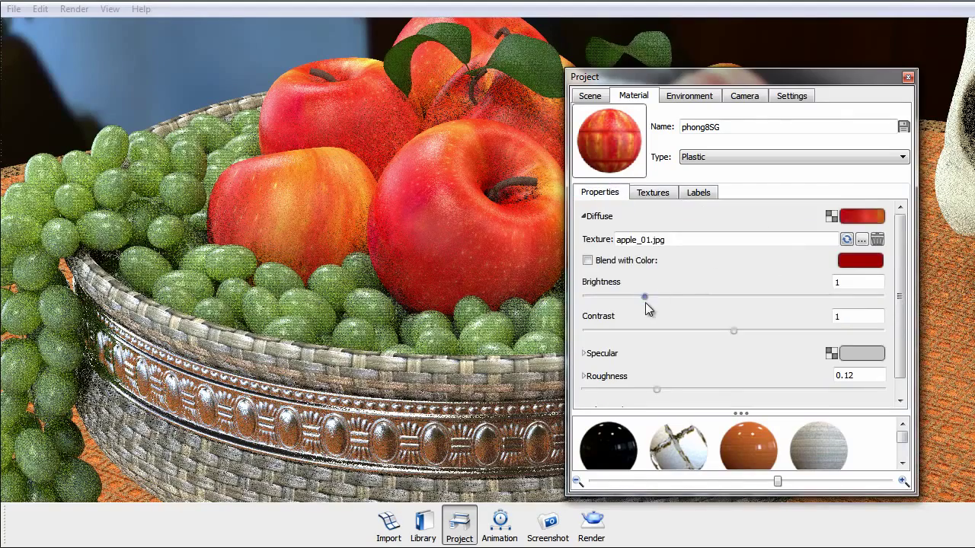
{"action": "left_click_drag", "start_coordinate": [733, 331], "coordinate": [779, 337]}
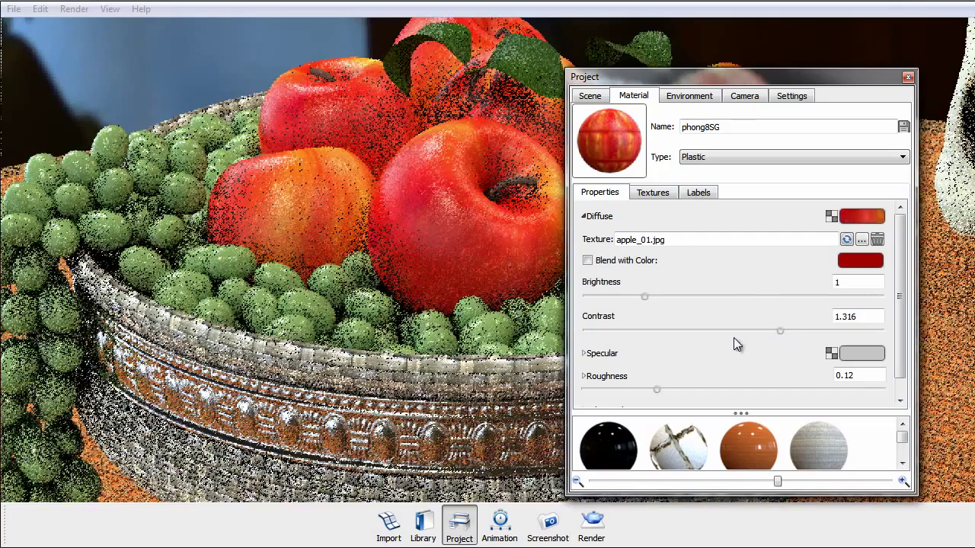
{"action": "left_click_drag", "start_coordinate": [644, 297], "coordinate": [626, 298]}
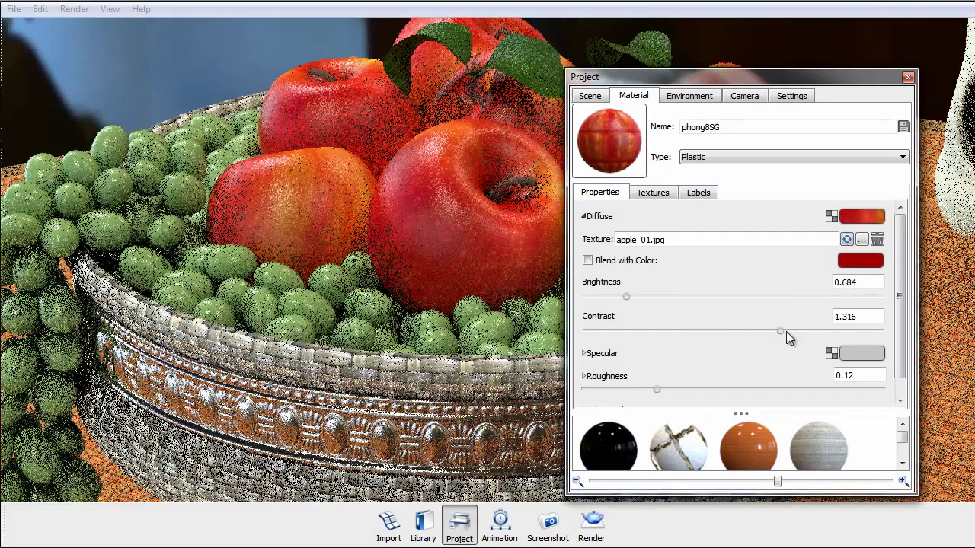
{"action": "left_click_drag", "start_coordinate": [782, 331], "coordinate": [699, 333]}
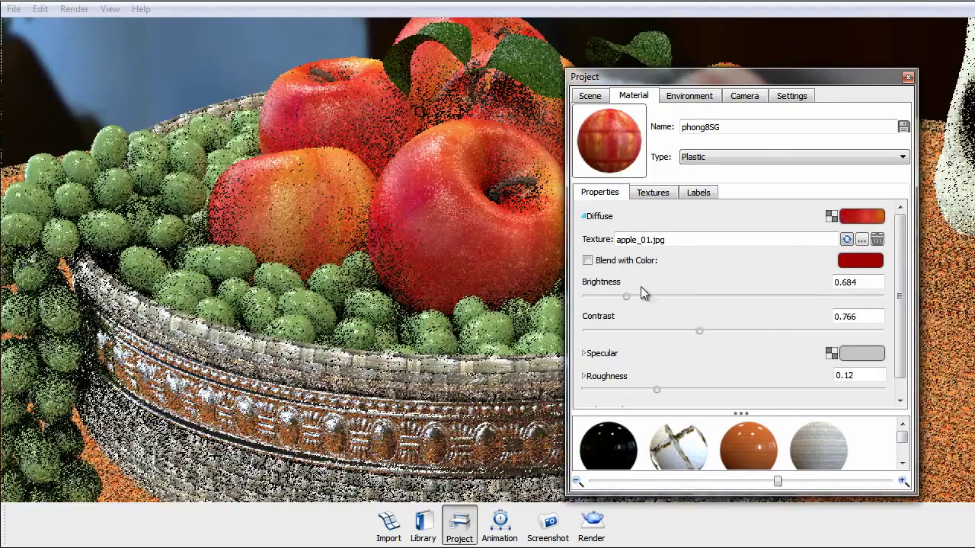
{"action": "mouse_move", "coordinate": [627, 296]}
{"action": "left_mouse_down"}
{"action": "mouse_move", "coordinate": [638, 297]}
{"action": "mouse_move", "coordinate": [628, 296]}
{"action": "left_mouse_up"}
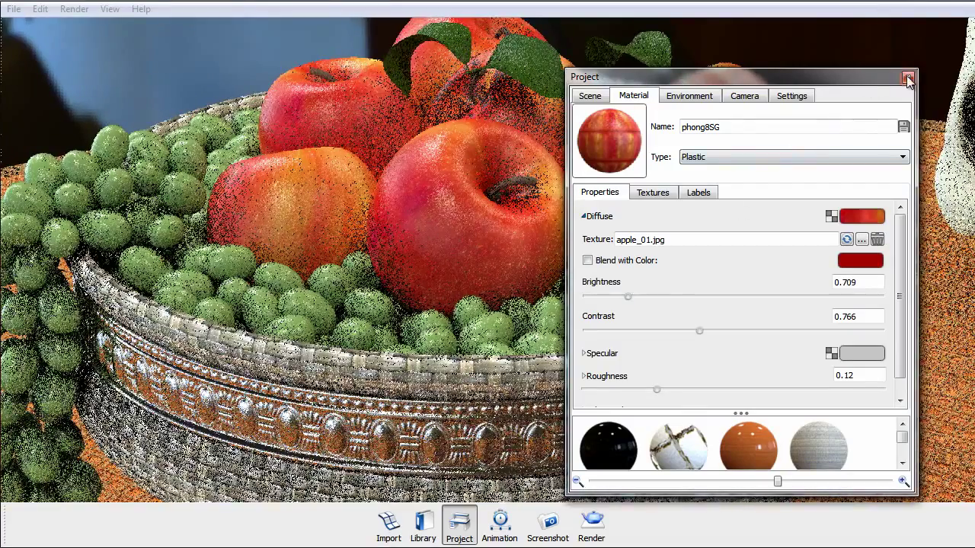
{"action": "left_click", "coordinate": [906, 77]}
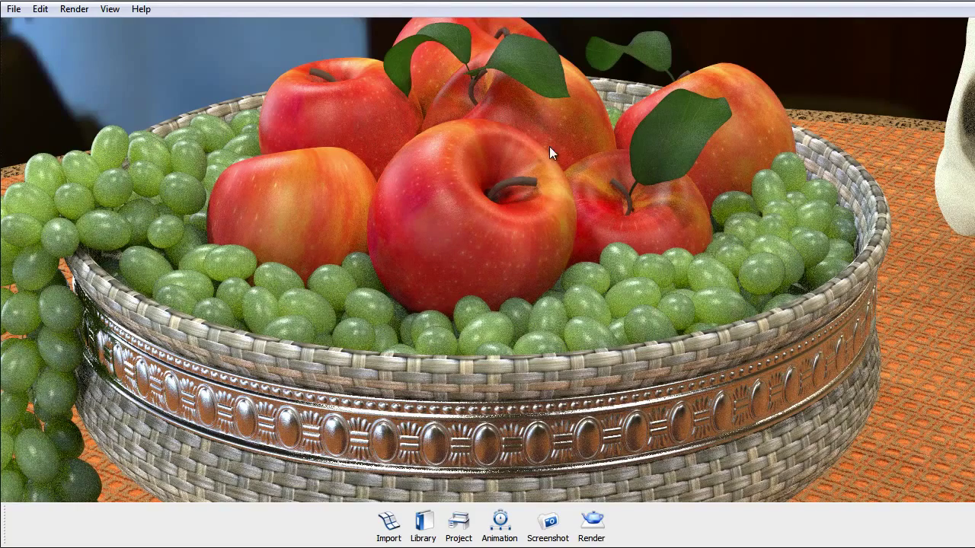
Step: Open the material of the apple leaves and examine its properties, color texture and the available leaf texture files
{"action": "double_click", "coordinate": [656, 128]}
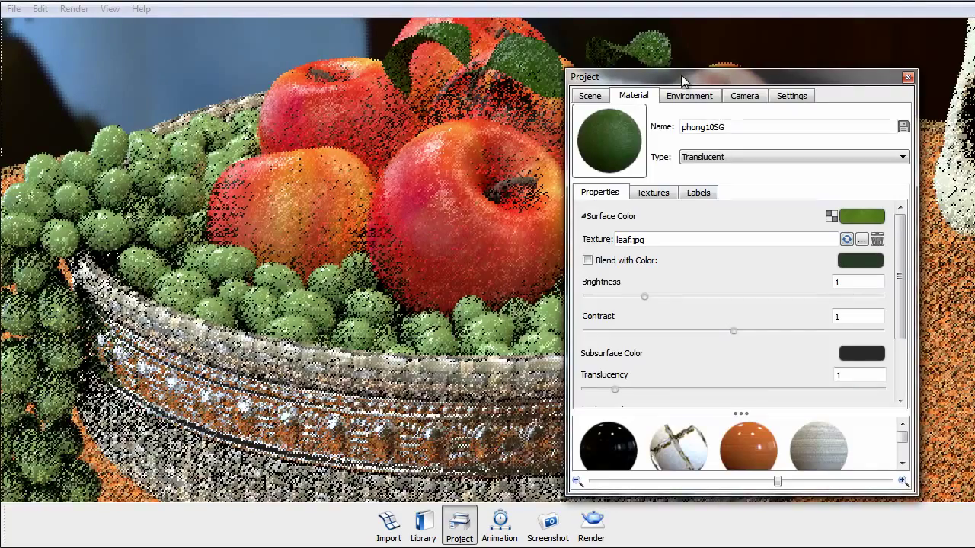
{"action": "left_click_drag", "start_coordinate": [677, 79], "coordinate": [627, 73]}
{"action": "left_click", "coordinate": [610, 180]}
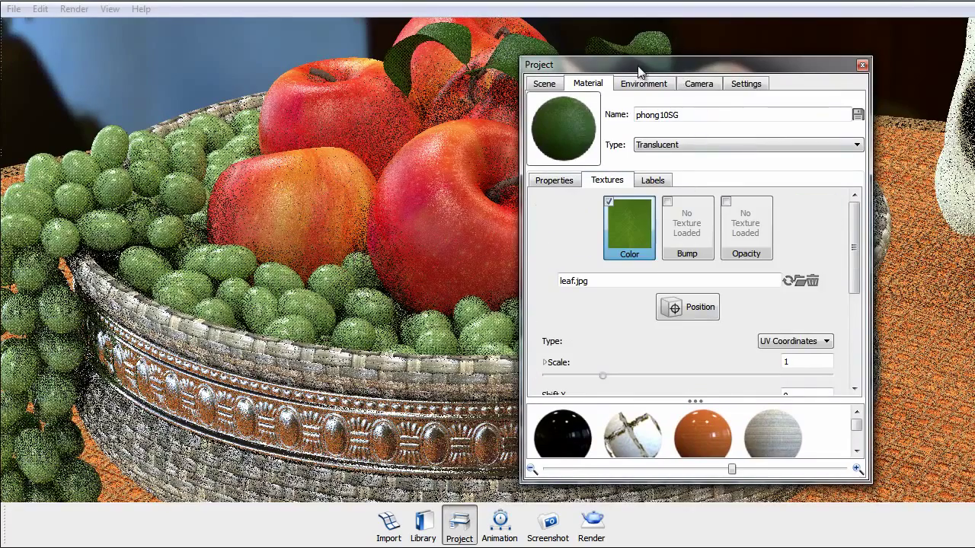
{"action": "left_click", "coordinate": [564, 182]}
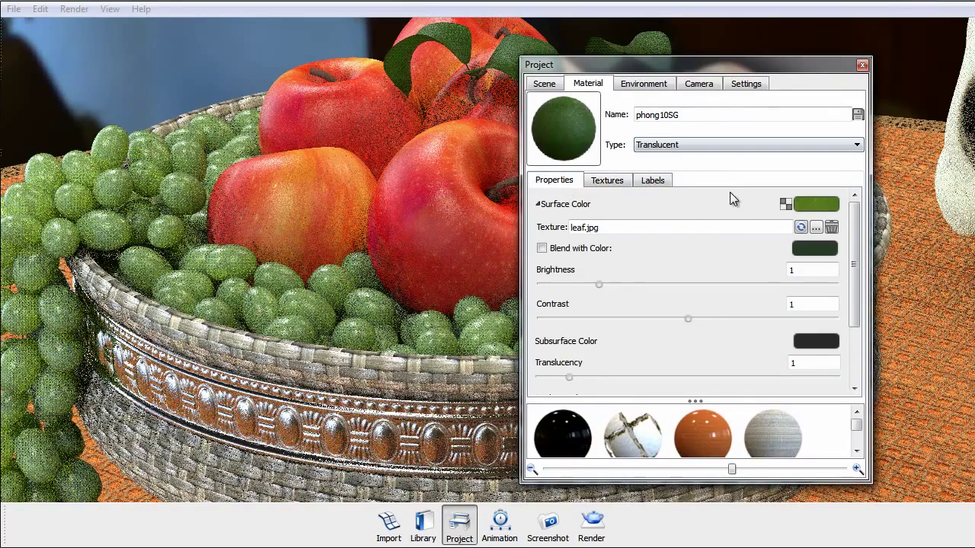
{"action": "left_click", "coordinate": [623, 183]}
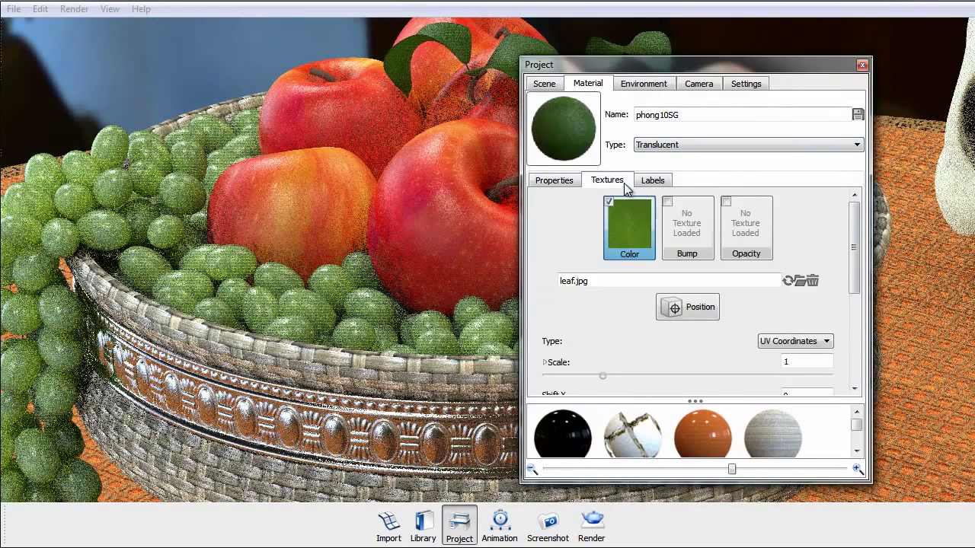
{"action": "double_click", "coordinate": [642, 233]}
{"action": "left_click", "coordinate": [702, 356]}
{"action": "scroll", "coordinate": [701, 356], "scroll_direction": "down", "scroll_amount": 2}
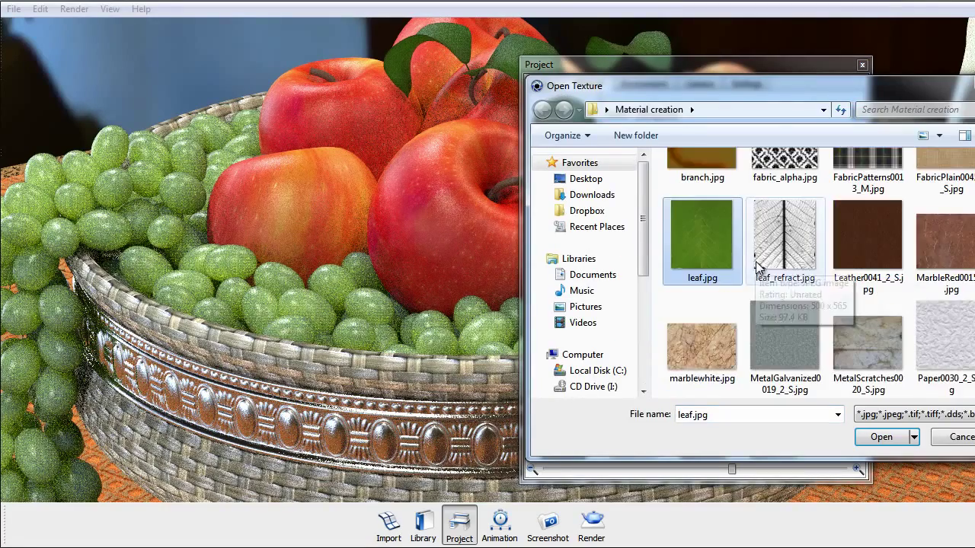
{"action": "left_click", "coordinate": [959, 442]}
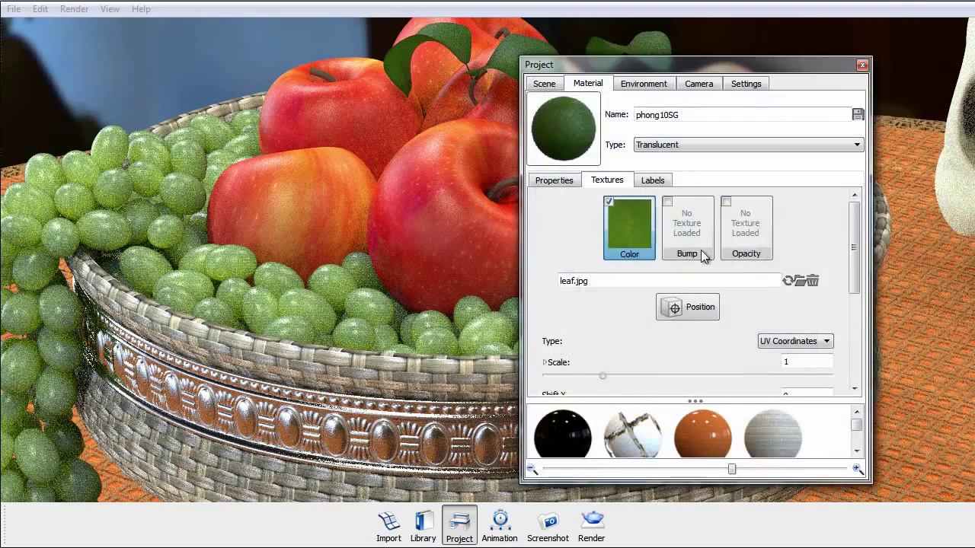
Step: Set the leaves' subsurface color to olive green, RGB 99, 104, 47, and translucency to 1.828, and finish editing their material
{"action": "left_click", "coordinate": [570, 181]}
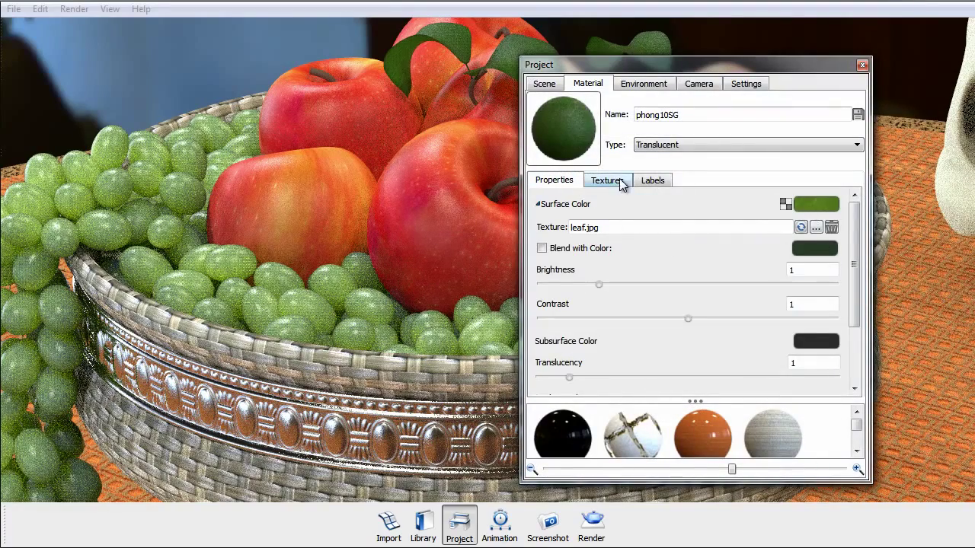
{"action": "left_click", "coordinate": [821, 348]}
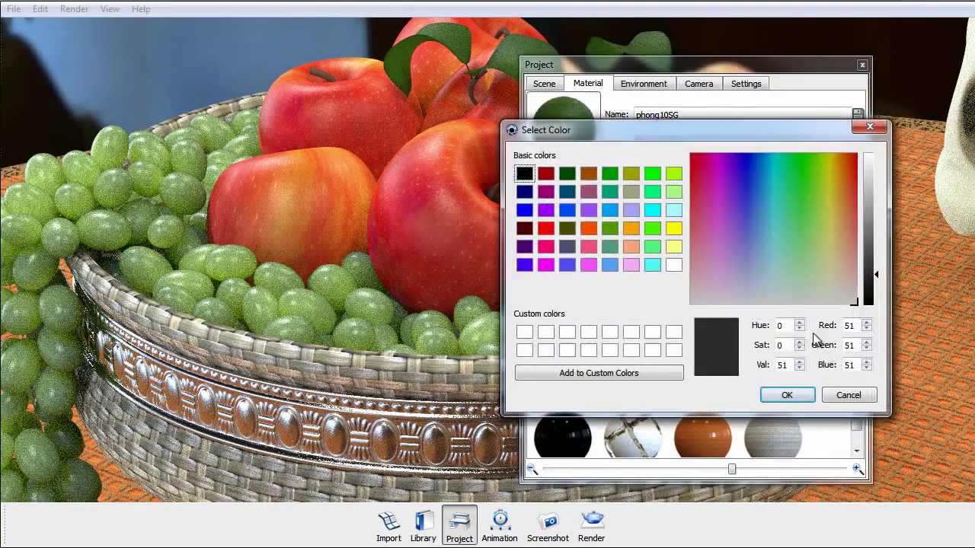
{"action": "left_click", "coordinate": [833, 232]}
{"action": "left_click", "coordinate": [828, 224]}
{"action": "left_click_drag", "start_coordinate": [864, 266], "coordinate": [874, 242]}
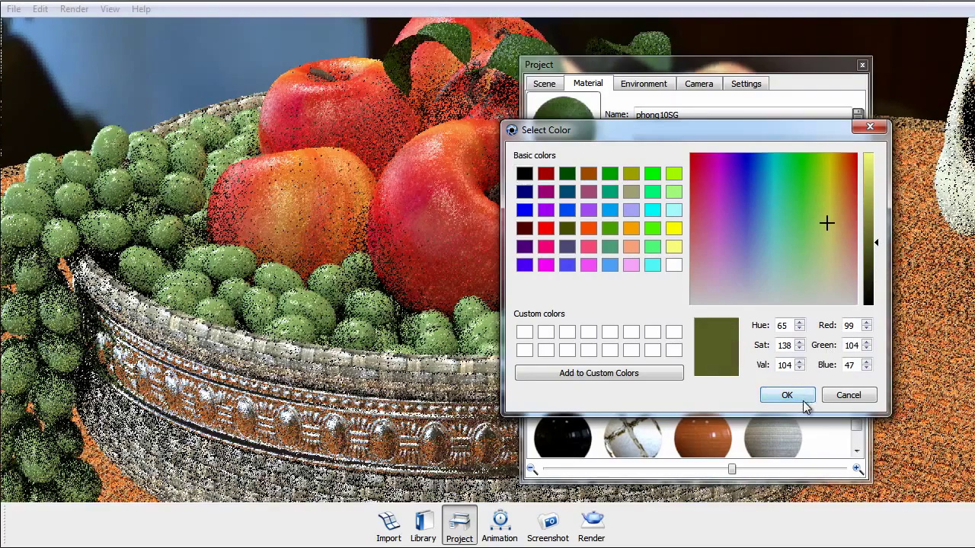
{"action": "left_click", "coordinate": [804, 399]}
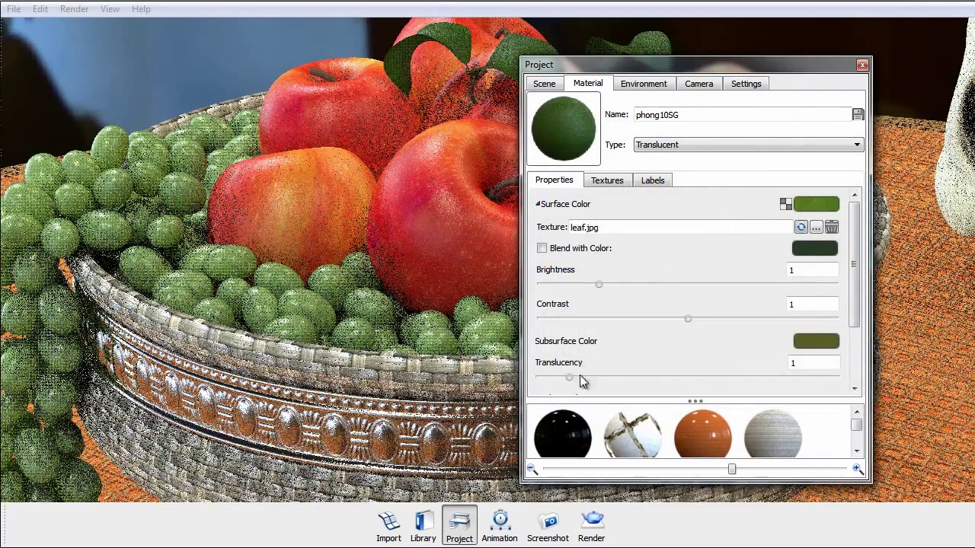
{"action": "left_click_drag", "start_coordinate": [569, 377], "coordinate": [593, 377]}
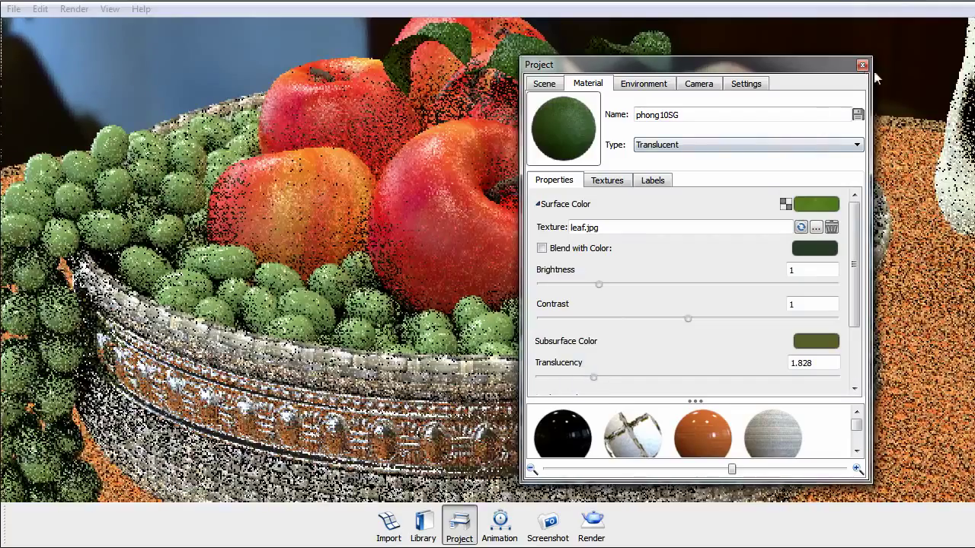
{"action": "left_click", "coordinate": [862, 65]}
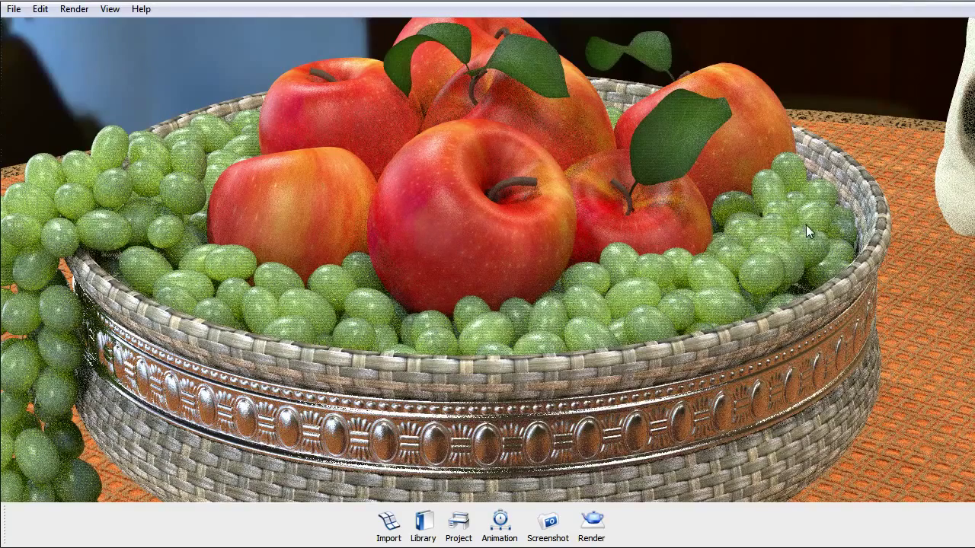
Step: Open the material of the skull on the table and change its type to Translucent
{"action": "scroll", "coordinate": [812, 224], "scroll_direction": "down", "scroll_amount": 6}
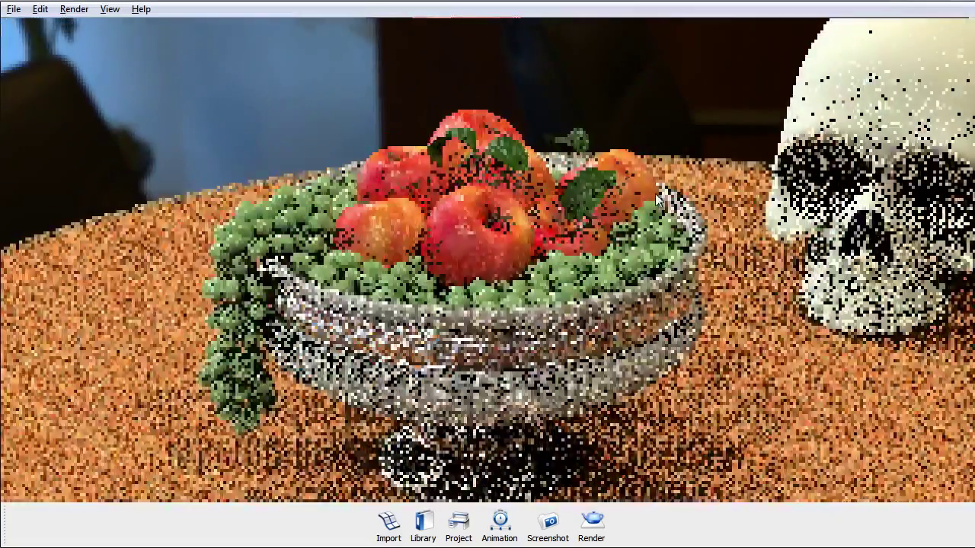
{"action": "middle_click_drag", "start_coordinate": [659, 200], "coordinate": [642, 57]}
{"action": "scroll", "coordinate": [632, 171], "scroll_direction": "down", "scroll_amount": 5}
{"action": "left_click_drag", "start_coordinate": [629, 179], "coordinate": [631, 159]}
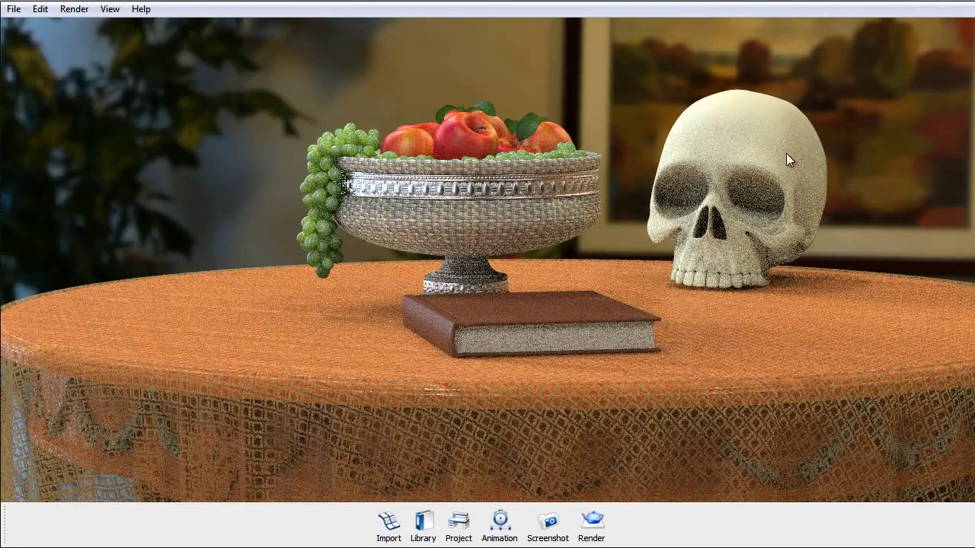
{"action": "left_click_drag", "start_coordinate": [835, 185], "coordinate": [638, 240]}
{"action": "middle_click_drag", "start_coordinate": [638, 239], "coordinate": [516, 250]}
{"action": "key", "text": "space"}
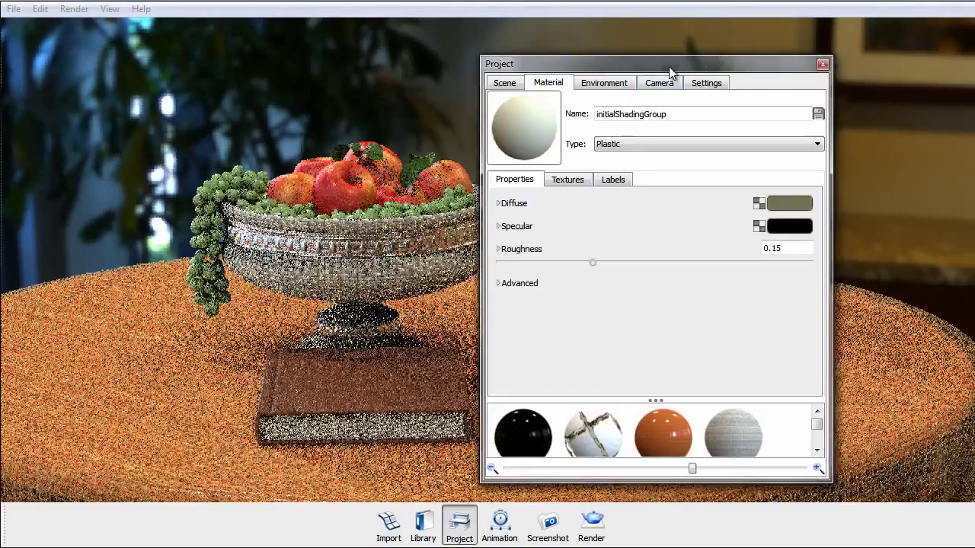
{"action": "left_click_drag", "start_coordinate": [670, 73], "coordinate": [696, 49]}
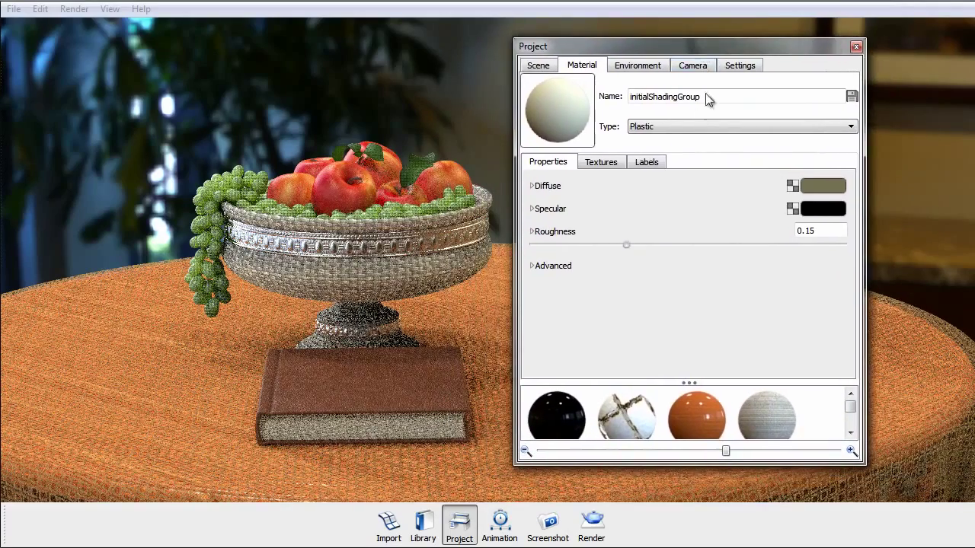
{"action": "left_click", "coordinate": [672, 128]}
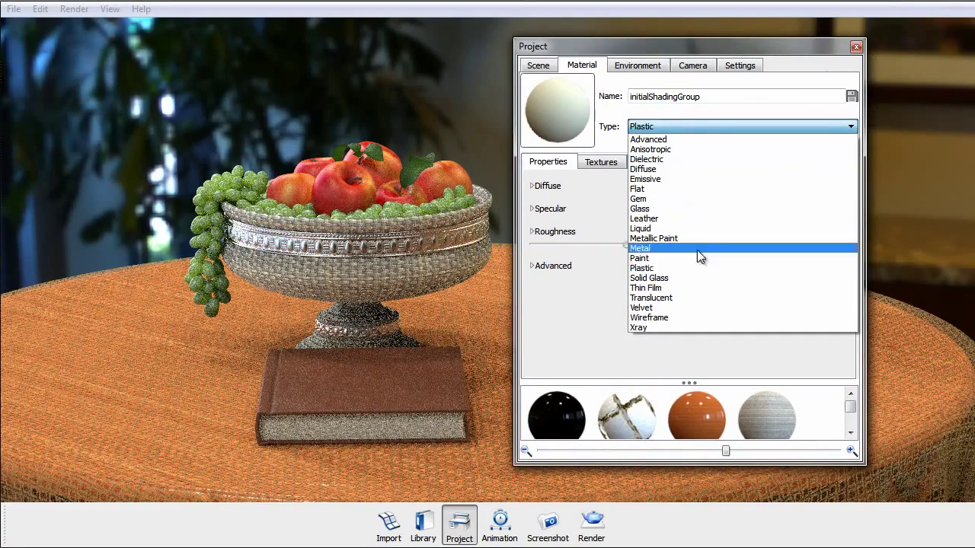
{"action": "left_click", "coordinate": [666, 298]}
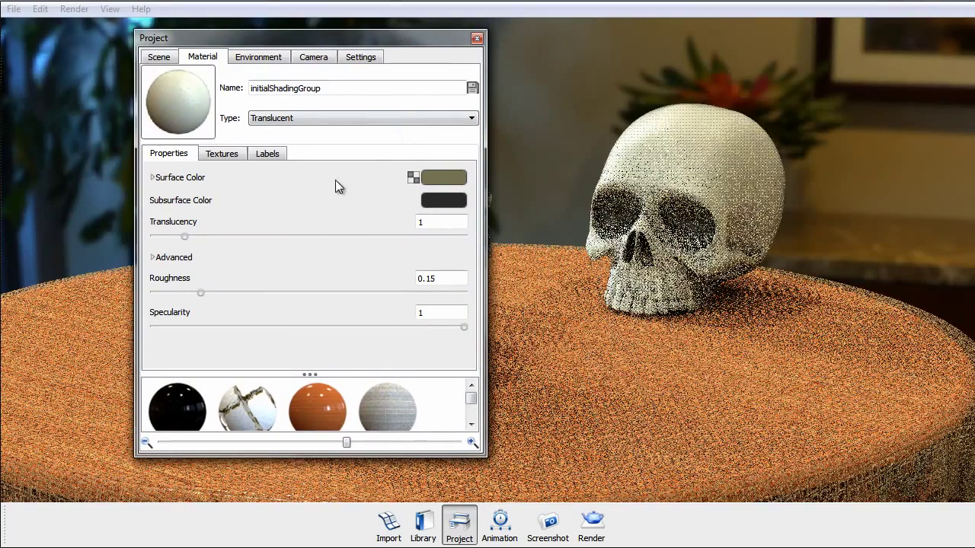
Step: Set the skull's surface color to a muted grey-beige, RGB 122, 120, 99
{"action": "left_click", "coordinate": [440, 178]}
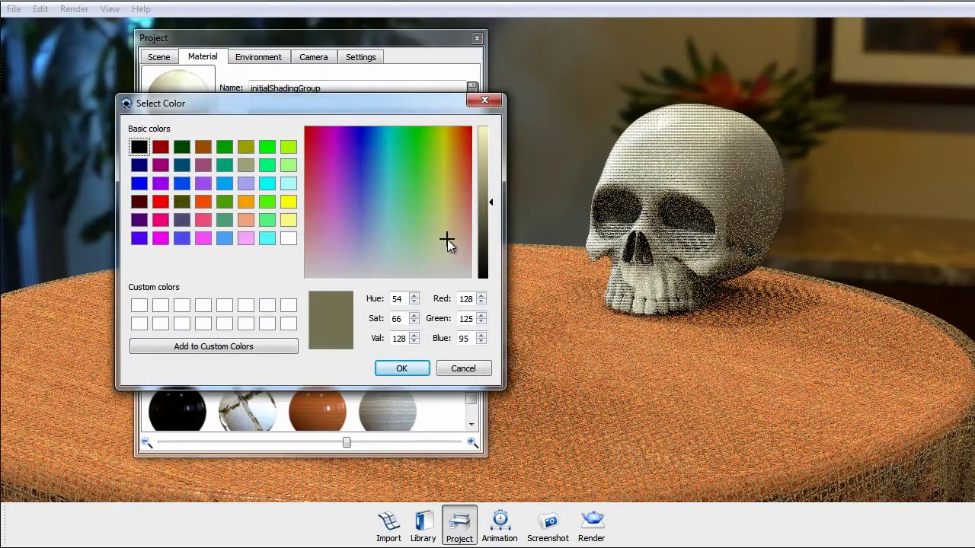
{"action": "left_click_drag", "start_coordinate": [447, 240], "coordinate": [447, 249]}
{"action": "left_click", "coordinate": [484, 191]}
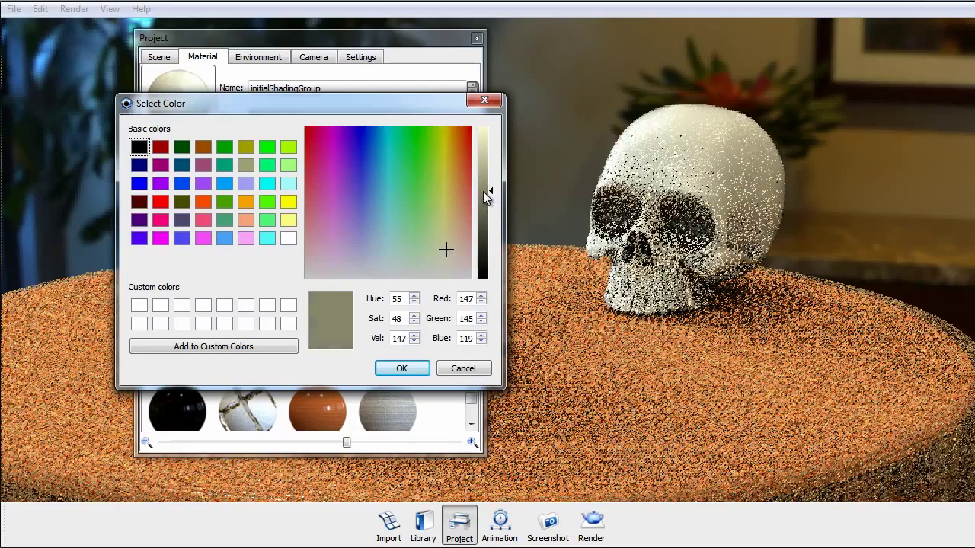
{"action": "left_click", "coordinate": [484, 197]}
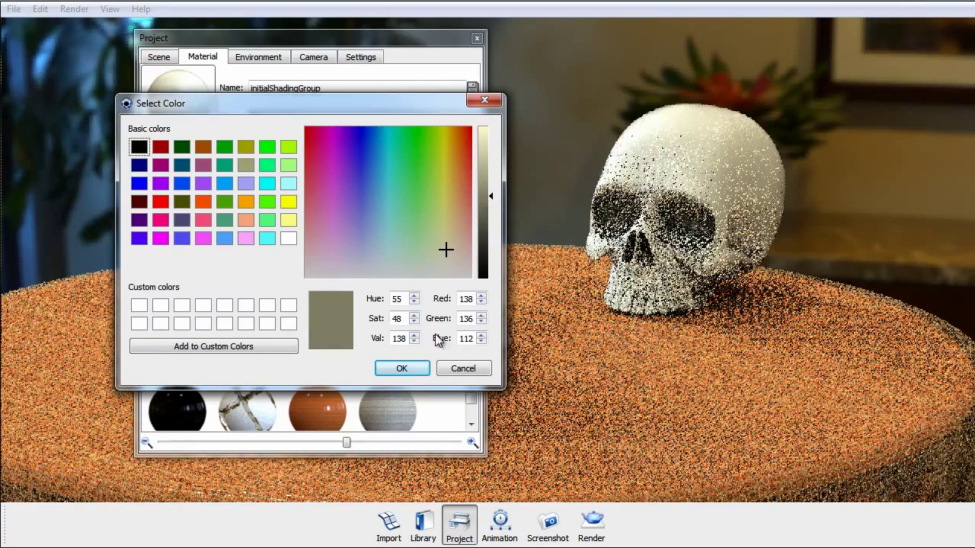
{"action": "left_click", "coordinate": [405, 368]}
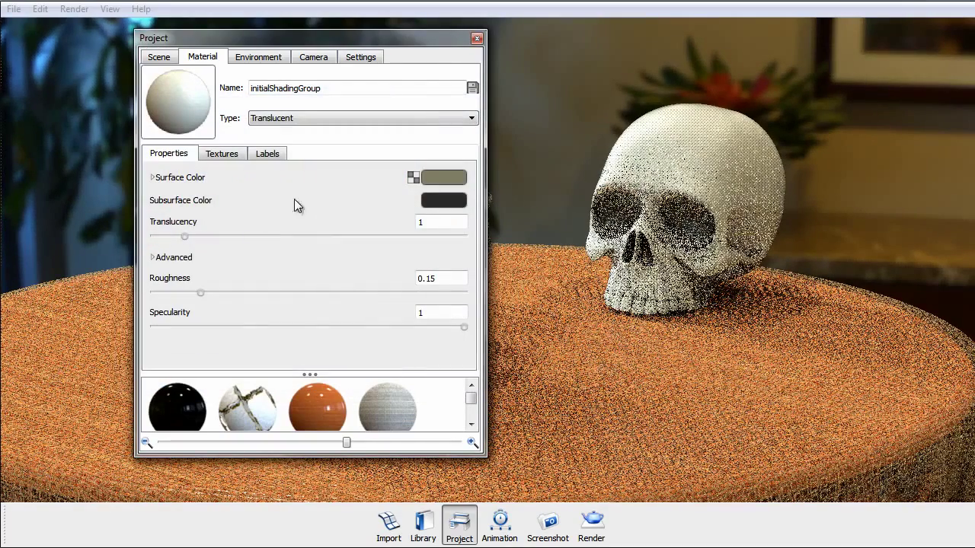
{"action": "left_click", "coordinate": [447, 176]}
{"action": "left_click_drag", "start_coordinate": [485, 234], "coordinate": [488, 204]}
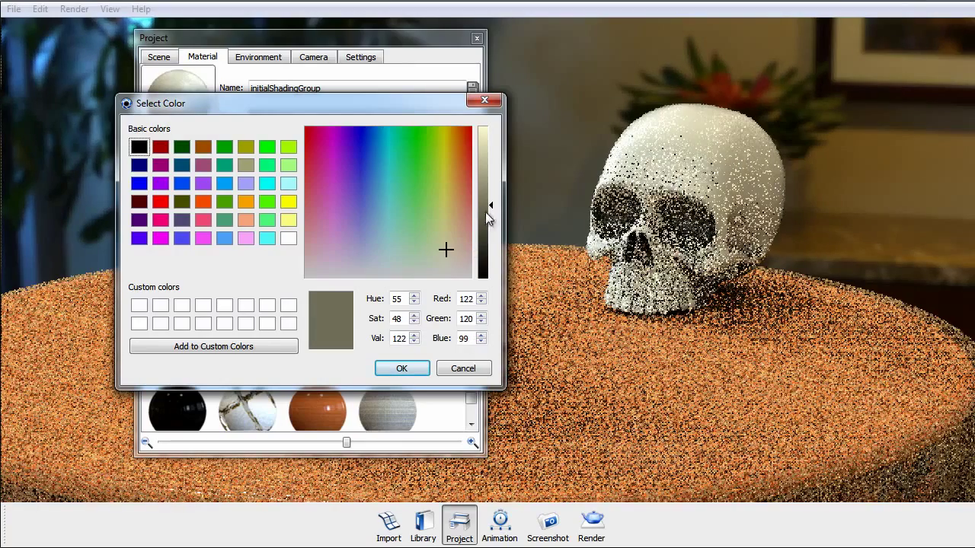
{"action": "left_click", "coordinate": [423, 368]}
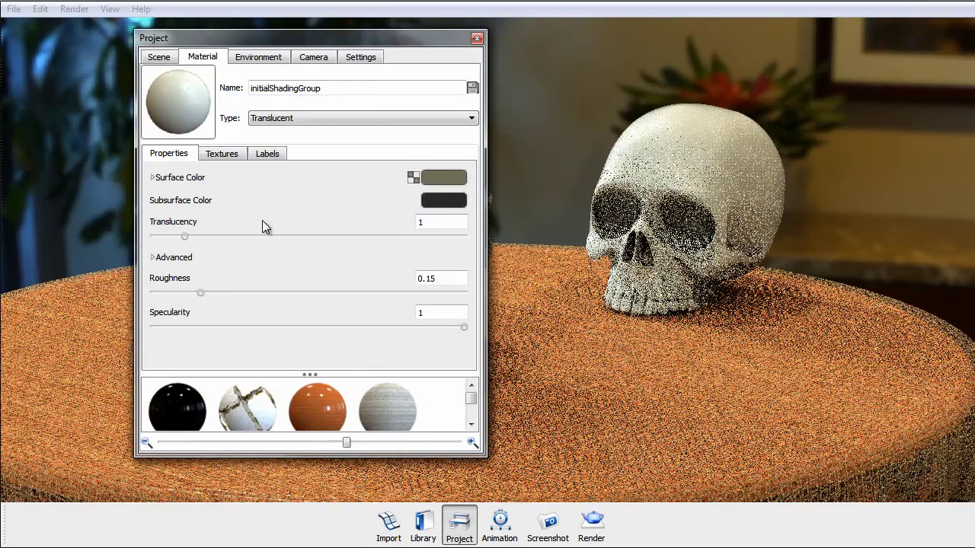
Step: Set the skull's subsurface color to dark yellowish brown, RGB 85, 68, 25, and its translucency to 5.045
{"action": "left_click", "coordinate": [444, 200]}
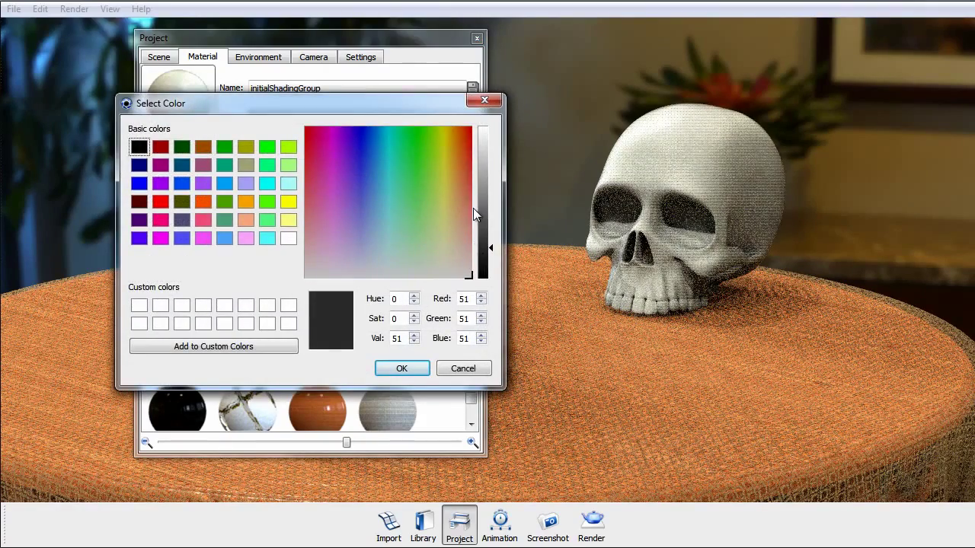
{"action": "left_click_drag", "start_coordinate": [454, 200], "coordinate": [450, 175]}
{"action": "left_click_drag", "start_coordinate": [490, 252], "coordinate": [491, 227]}
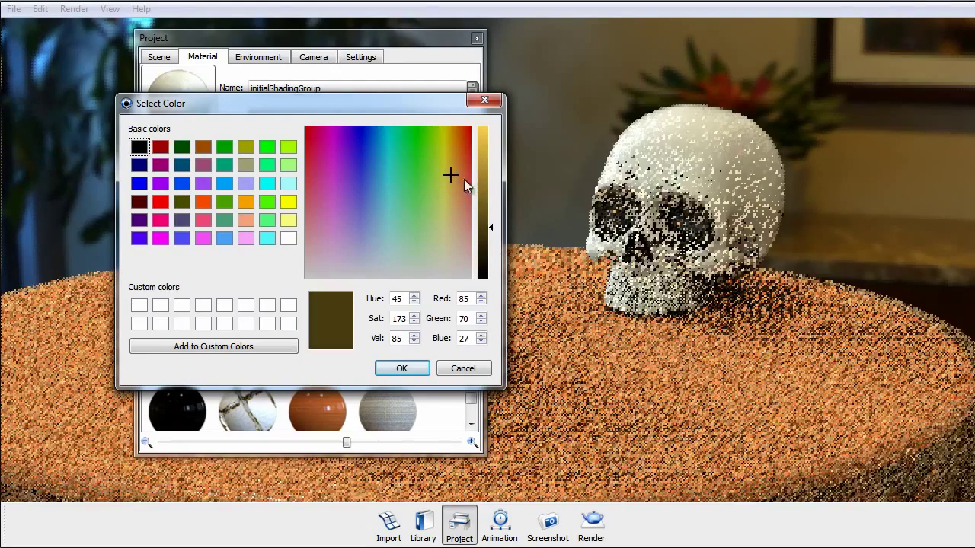
{"action": "mouse_move", "coordinate": [451, 173]}
{"action": "left_mouse_down"}
{"action": "mouse_move", "coordinate": [463, 173]}
{"action": "mouse_move", "coordinate": [452, 172]}
{"action": "left_mouse_up"}
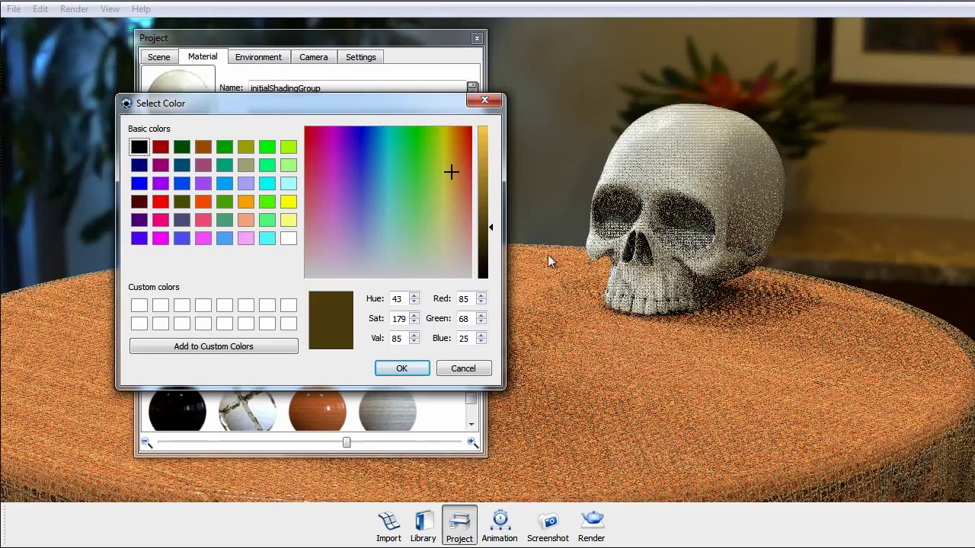
{"action": "left_click", "coordinate": [402, 371]}
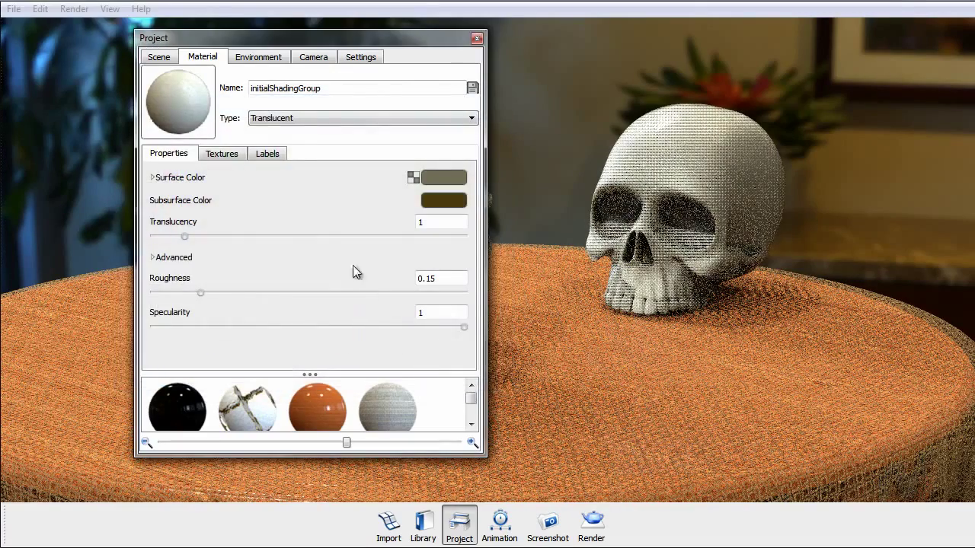
{"action": "left_click_drag", "start_coordinate": [185, 237], "coordinate": [308, 245]}
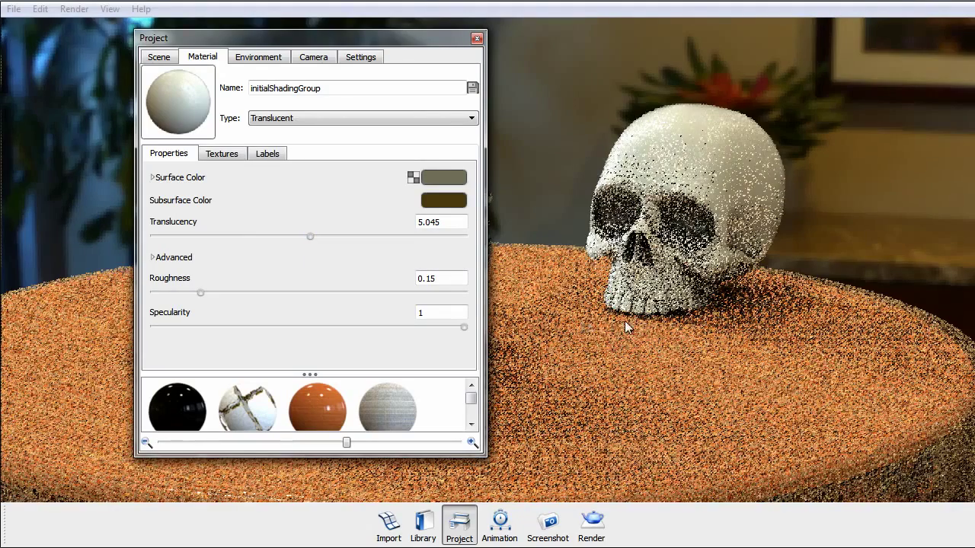
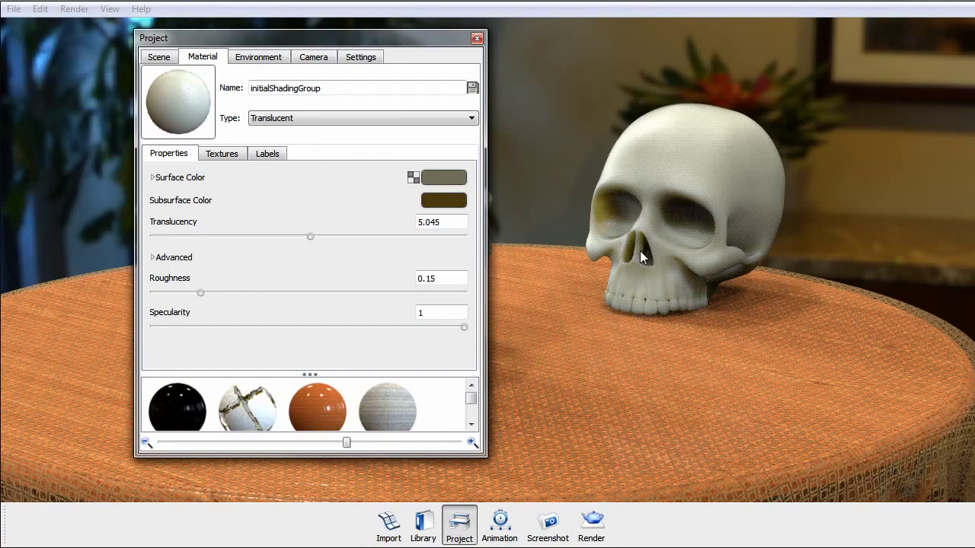
Step: Shift the skull's subsurface color to a warmer, more reddish brown and set its translucency to 7.273
{"action": "left_click", "coordinate": [661, 260]}
{"action": "left_click_drag", "start_coordinate": [661, 260], "coordinate": [616, 246]}
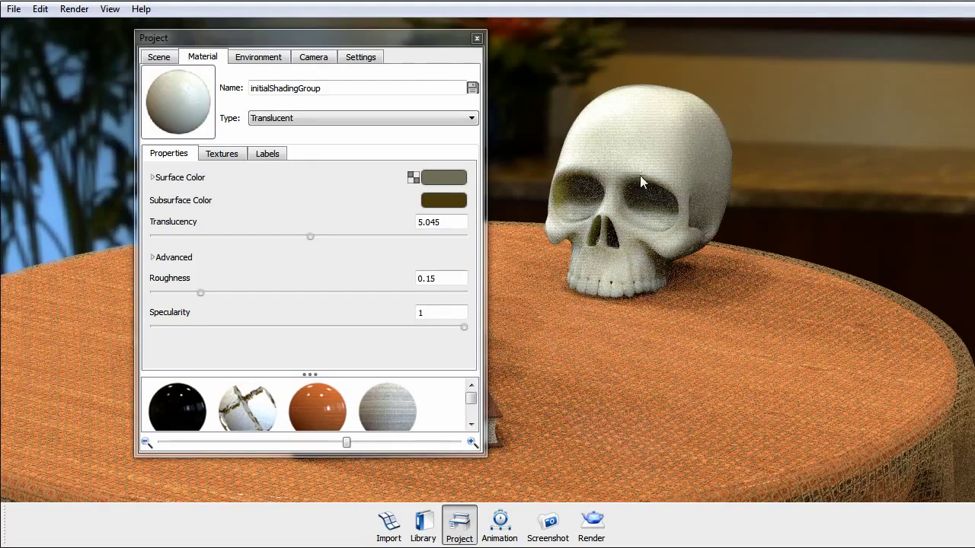
{"action": "left_click_drag", "start_coordinate": [640, 175], "coordinate": [775, 227]}
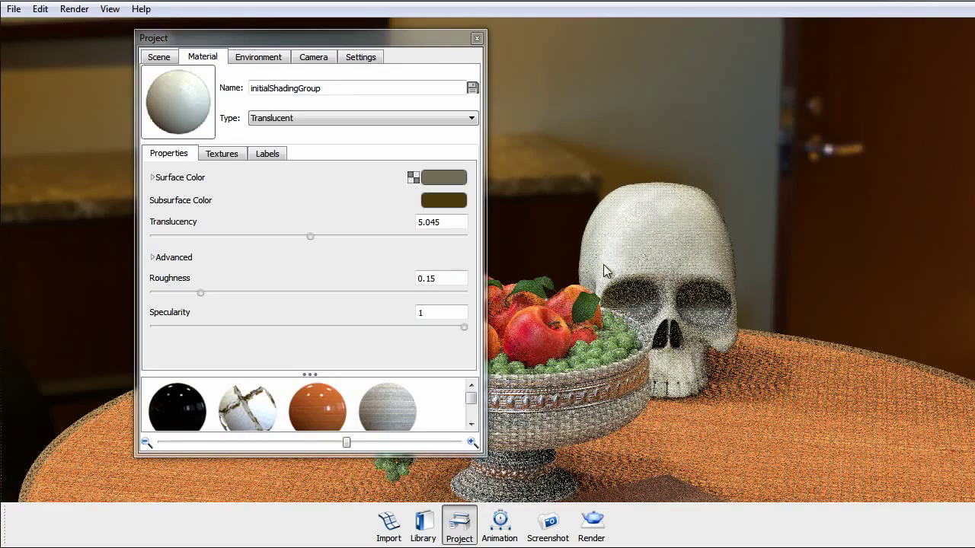
{"action": "left_click_drag", "start_coordinate": [573, 272], "coordinate": [415, 181]}
{"action": "left_click_drag", "start_coordinate": [730, 279], "coordinate": [394, 181]}
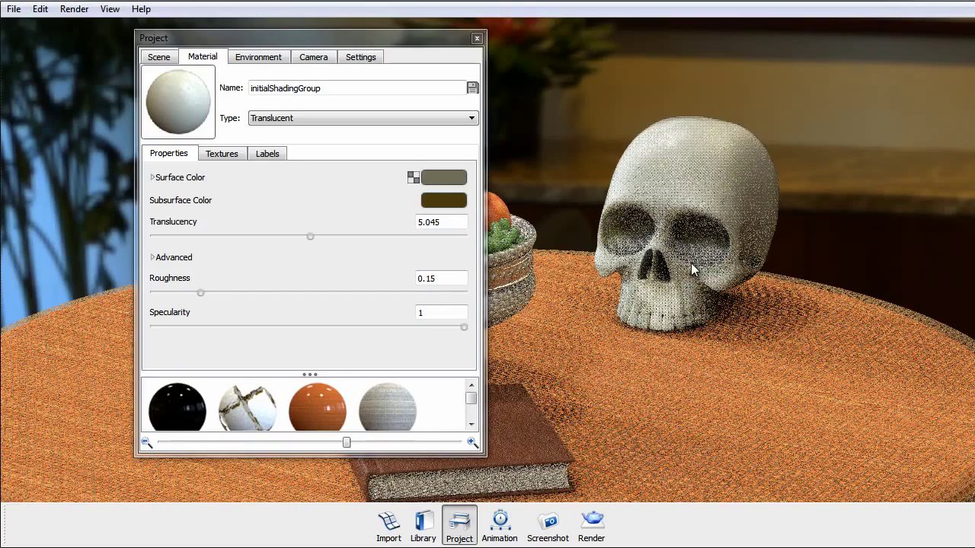
{"action": "left_click", "coordinate": [455, 202]}
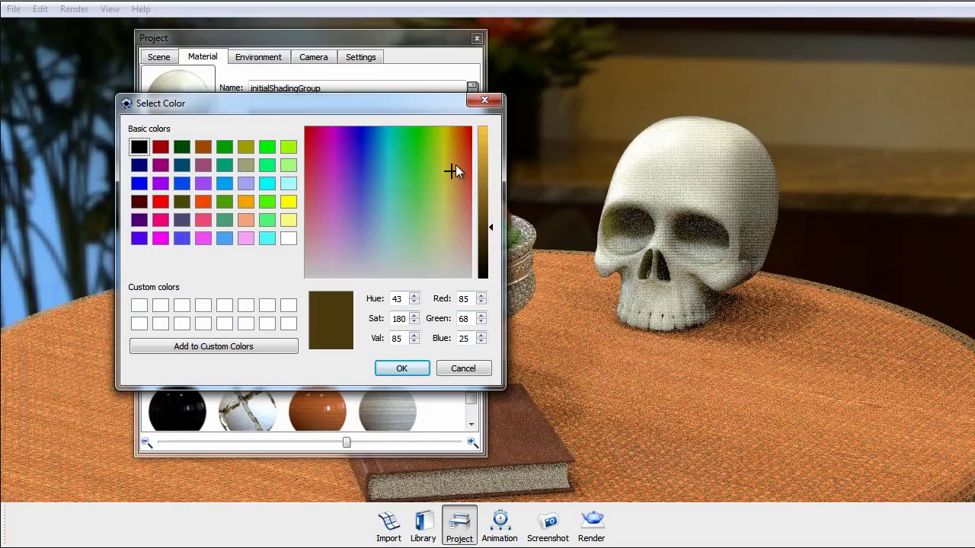
{"action": "left_click_drag", "start_coordinate": [454, 166], "coordinate": [458, 166]}
{"action": "left_click", "coordinate": [401, 368]}
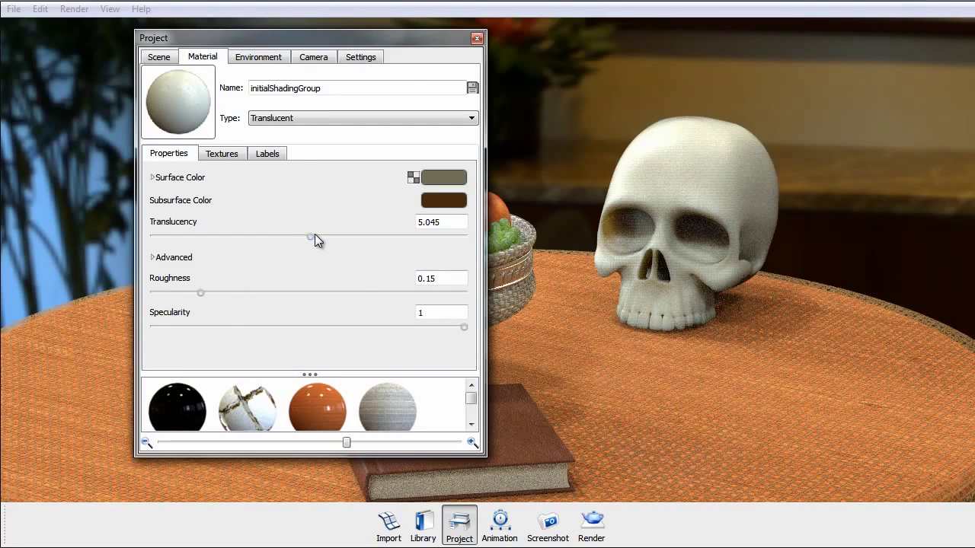
{"action": "left_click_drag", "start_coordinate": [310, 237], "coordinate": [385, 239]}
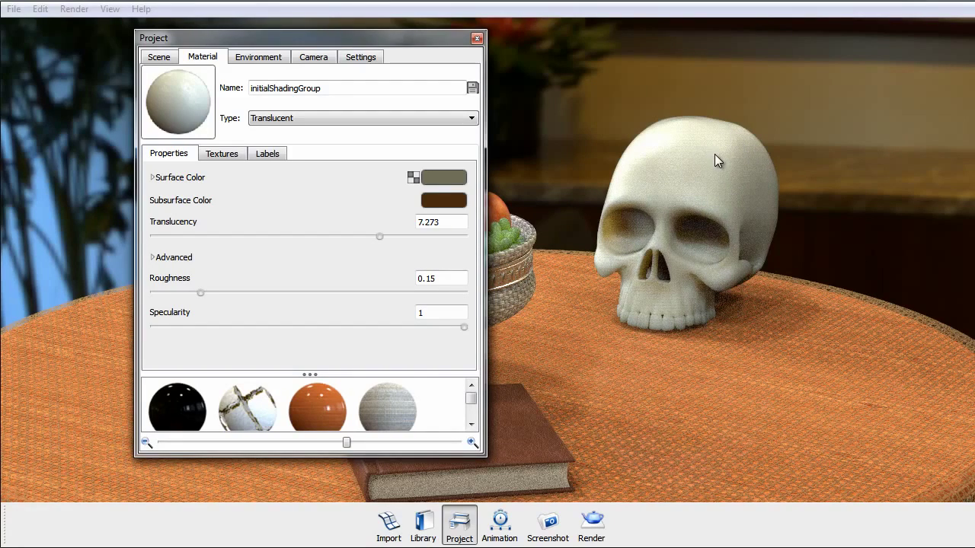
Step: Start loading a color texture for the skull and look through the image files in Documents, KeyShot 3, Textures
{"action": "left_click", "coordinate": [221, 153]}
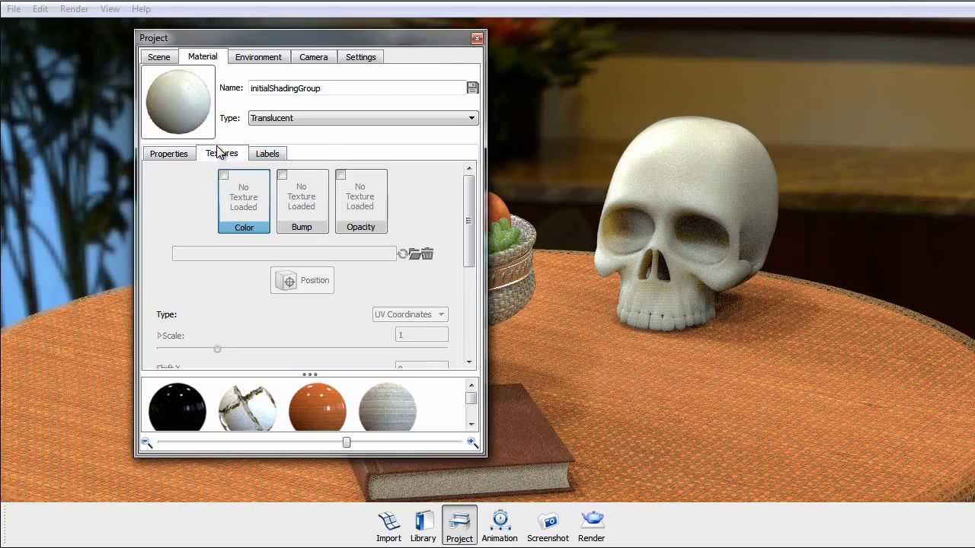
{"action": "left_click", "coordinate": [257, 220]}
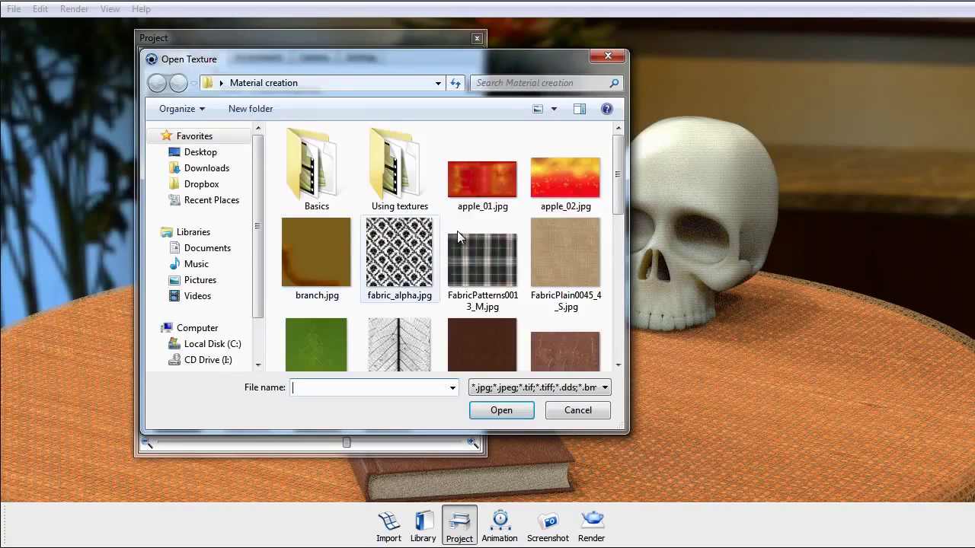
{"action": "left_click_drag", "start_coordinate": [616, 189], "coordinate": [615, 319]}
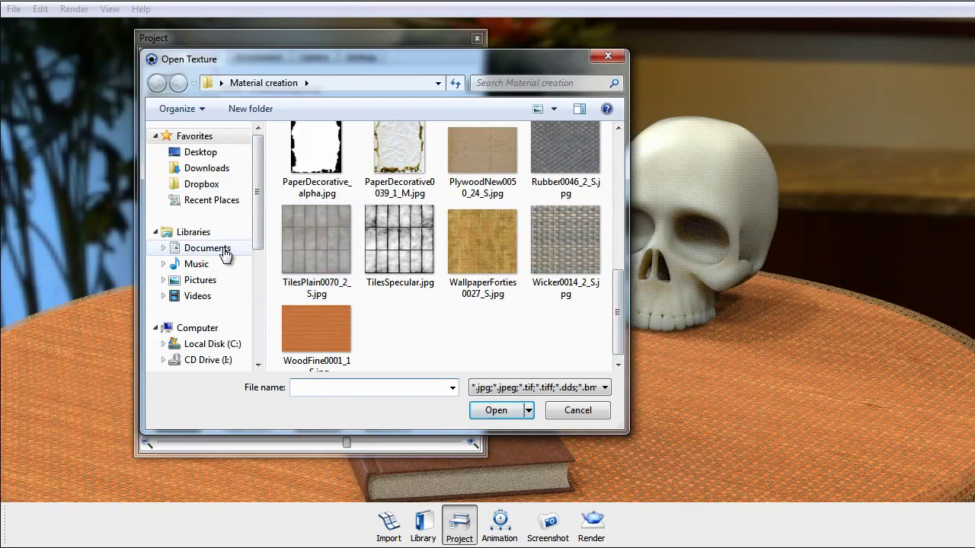
{"action": "scroll", "coordinate": [344, 323], "scroll_direction": "down", "scroll_amount": 5}
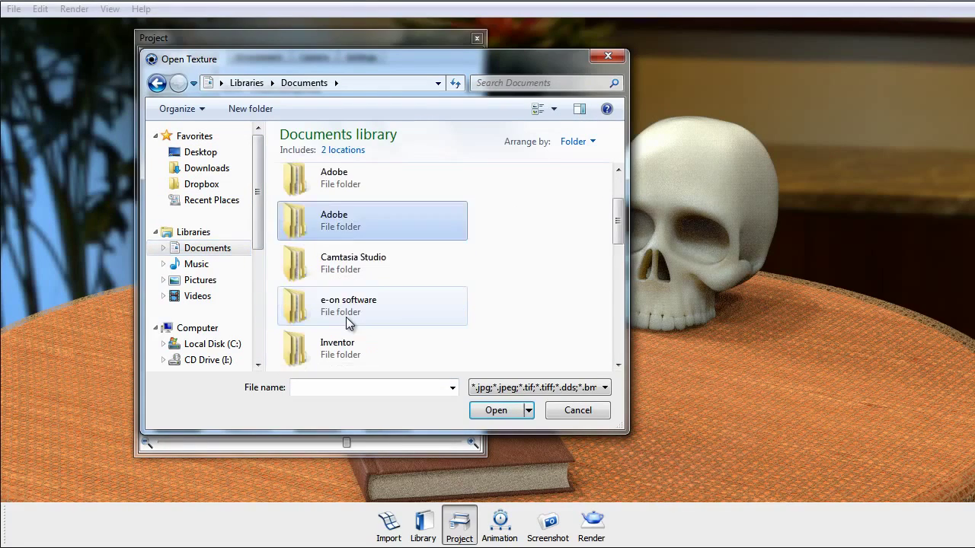
{"action": "double_click", "coordinate": [342, 349]}
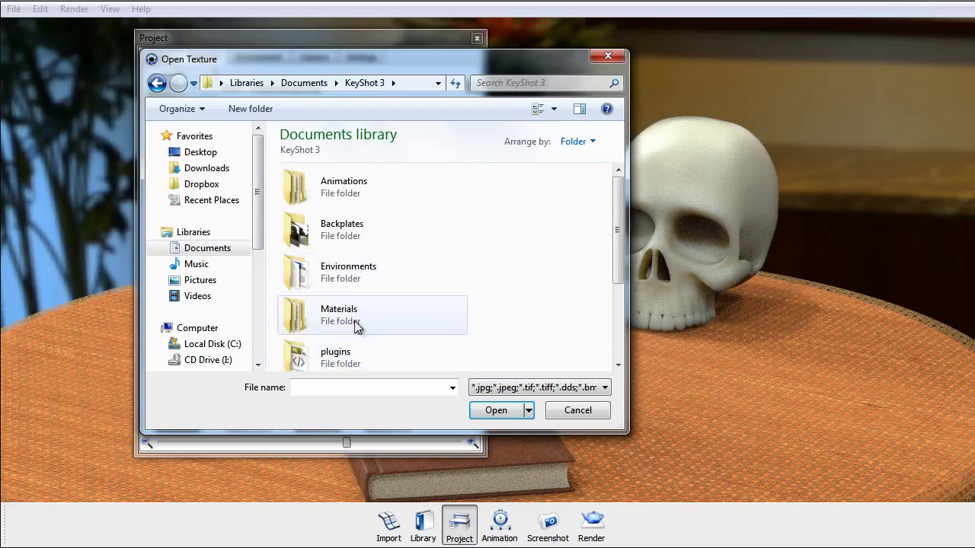
{"action": "scroll", "coordinate": [346, 317], "scroll_direction": "down", "scroll_amount": 3}
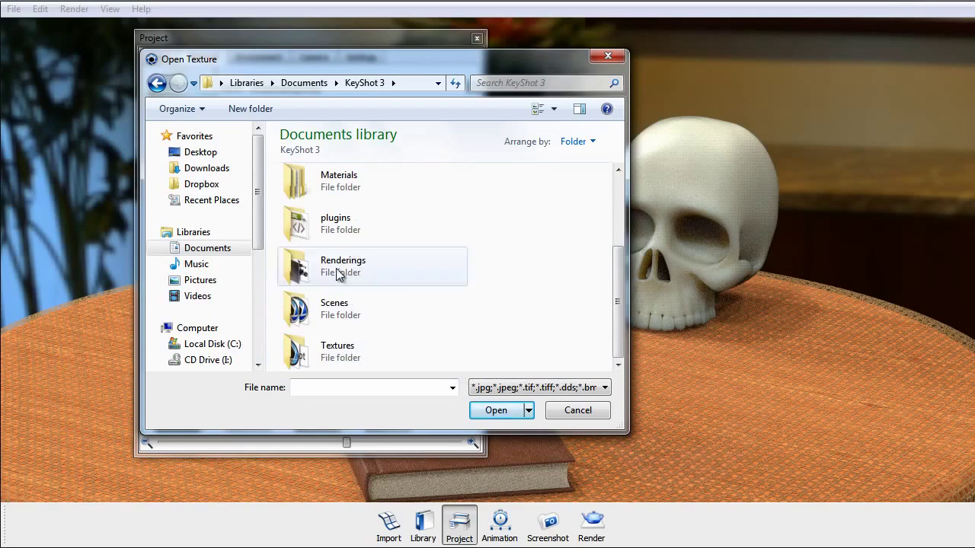
{"action": "double_click", "coordinate": [324, 351]}
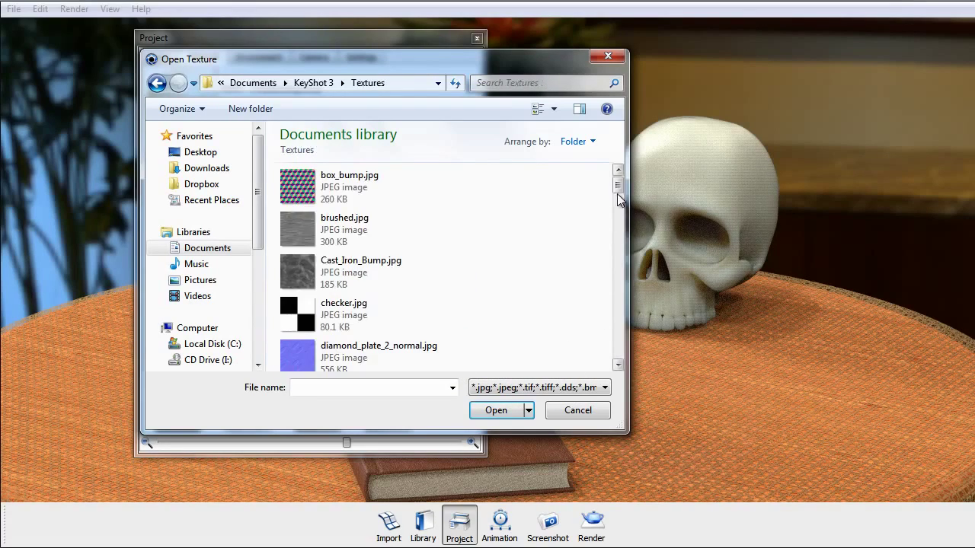
{"action": "left_click_drag", "start_coordinate": [619, 190], "coordinate": [617, 348]}
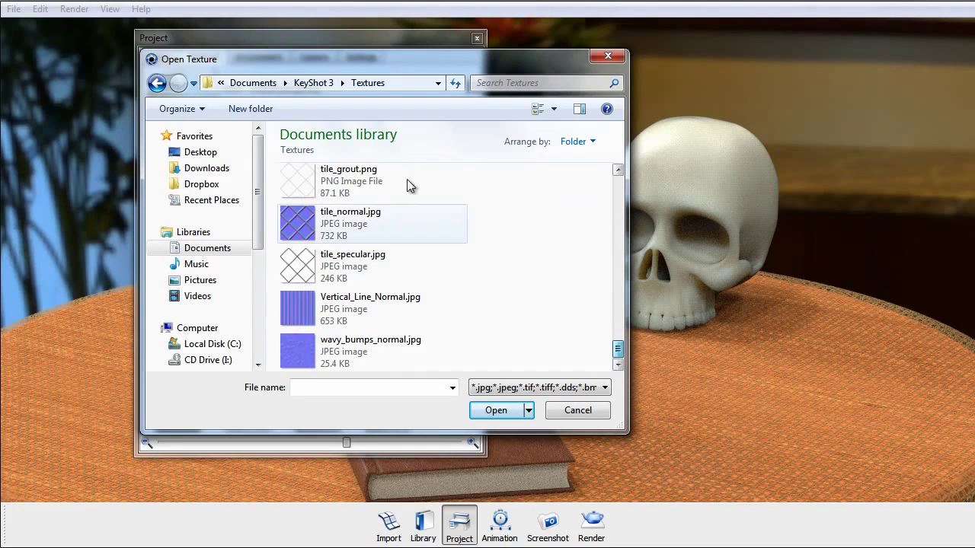
Step: Go back to the Documents library and open the Textures folder inside the other KeyShot 3 folder
{"action": "key", "text": "BackSpace"}
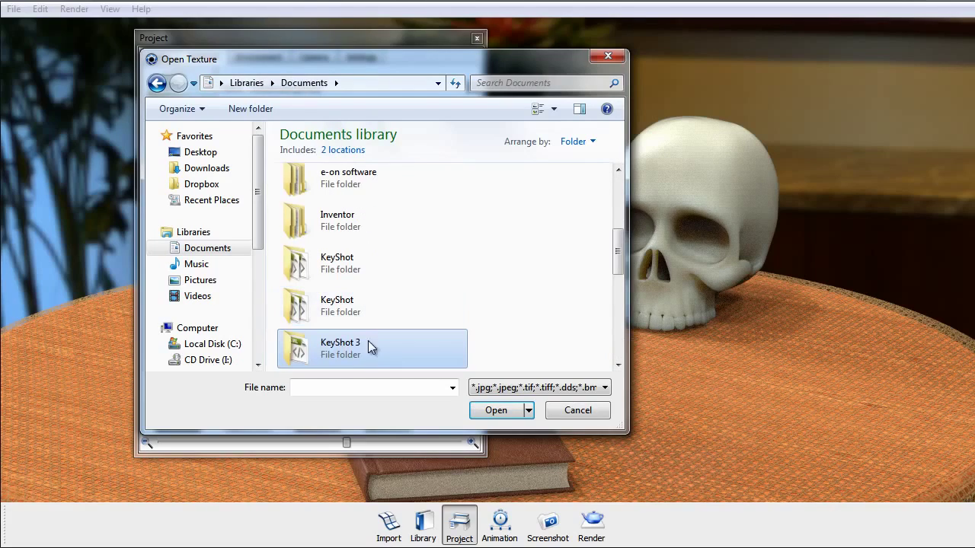
{"action": "scroll", "coordinate": [371, 349], "scroll_direction": "down", "scroll_amount": 1}
{"action": "left_click", "coordinate": [340, 259]}
{"action": "key", "text": "Return"}
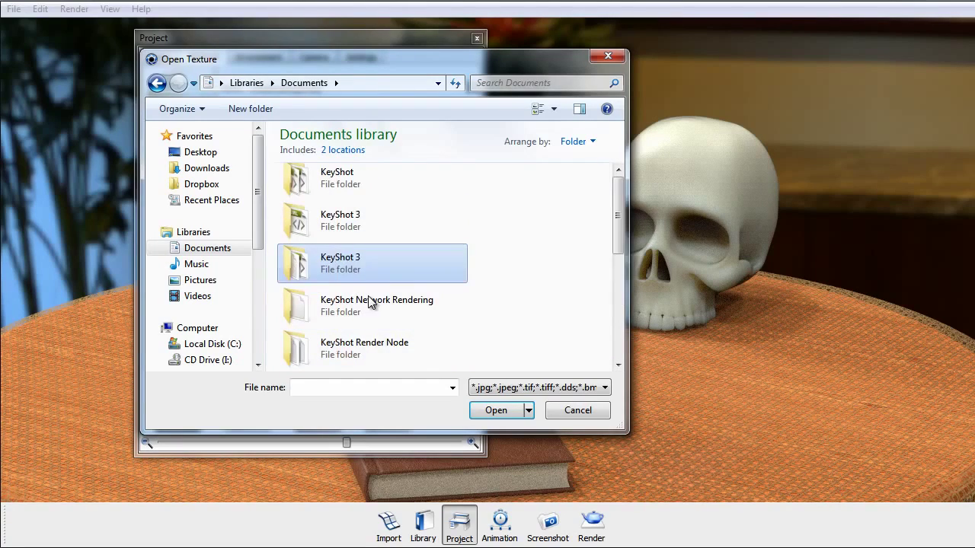
{"action": "scroll", "coordinate": [365, 311], "scroll_direction": "down", "scroll_amount": 2}
{"action": "left_click", "coordinate": [335, 349]}
{"action": "key", "text": "Return"}
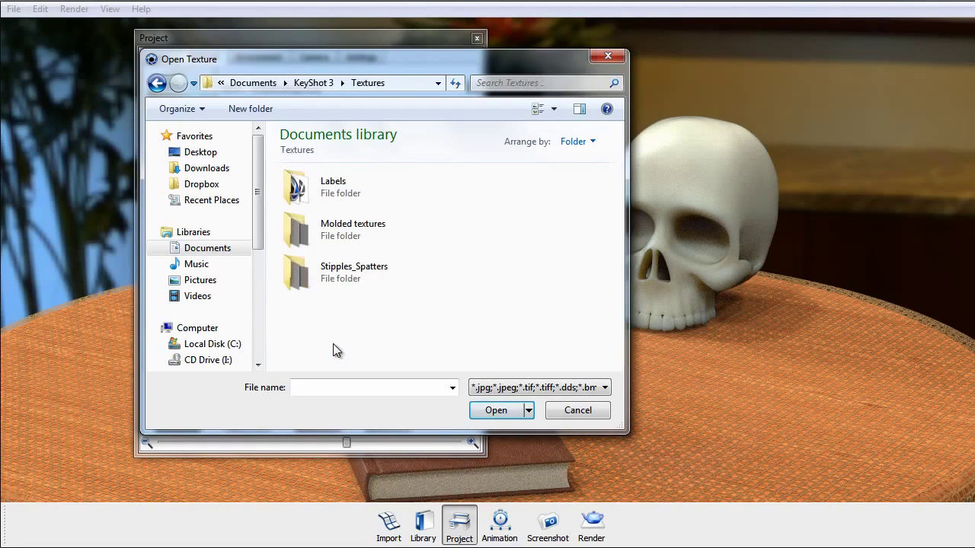
Step: Find noise.jpg in the Textures folder and load it as the skull's color texture
{"action": "scroll", "coordinate": [366, 290], "scroll_direction": "down", "scroll_amount": 1}
{"action": "scroll", "coordinate": [363, 282], "scroll_direction": "up", "scroll_amount": 1}
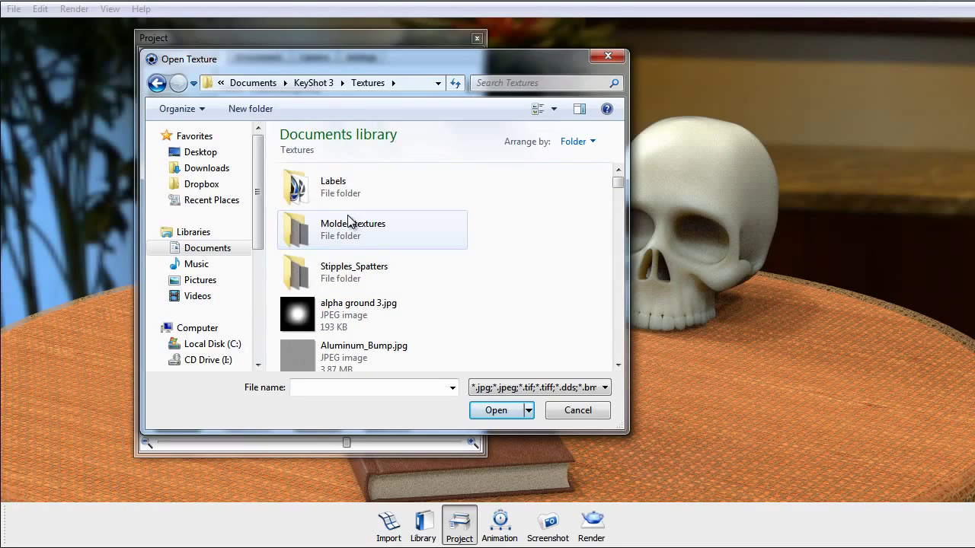
{"action": "scroll", "coordinate": [397, 279], "scroll_direction": "down", "scroll_amount": 4}
{"action": "scroll", "coordinate": [396, 275], "scroll_direction": "down", "scroll_amount": 8}
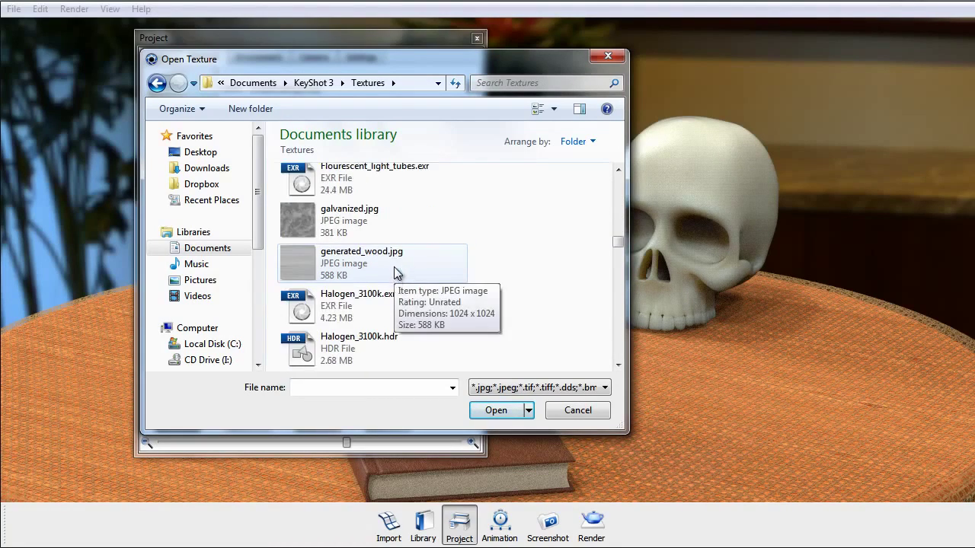
{"action": "scroll", "coordinate": [396, 270], "scroll_direction": "down", "scroll_amount": 4}
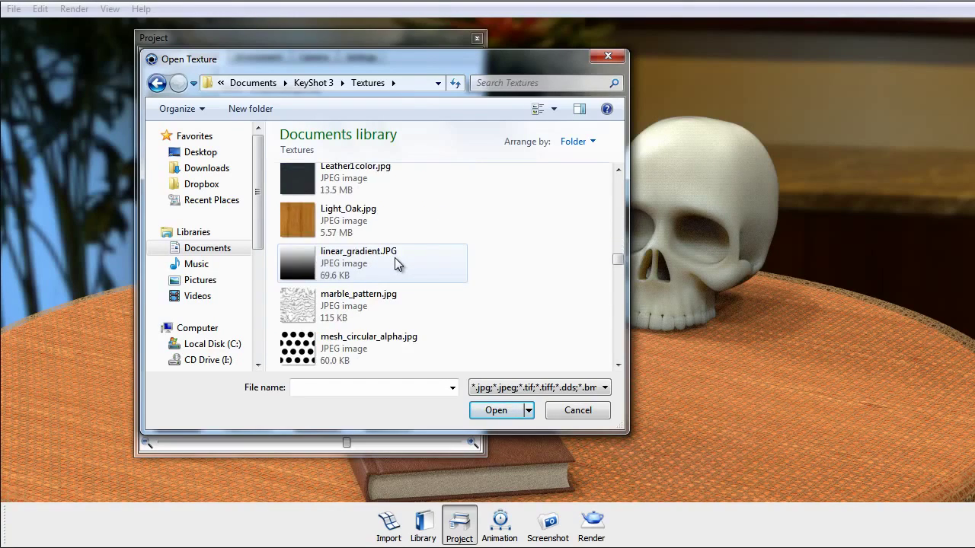
{"action": "scroll", "coordinate": [394, 259], "scroll_direction": "down", "scroll_amount": 4}
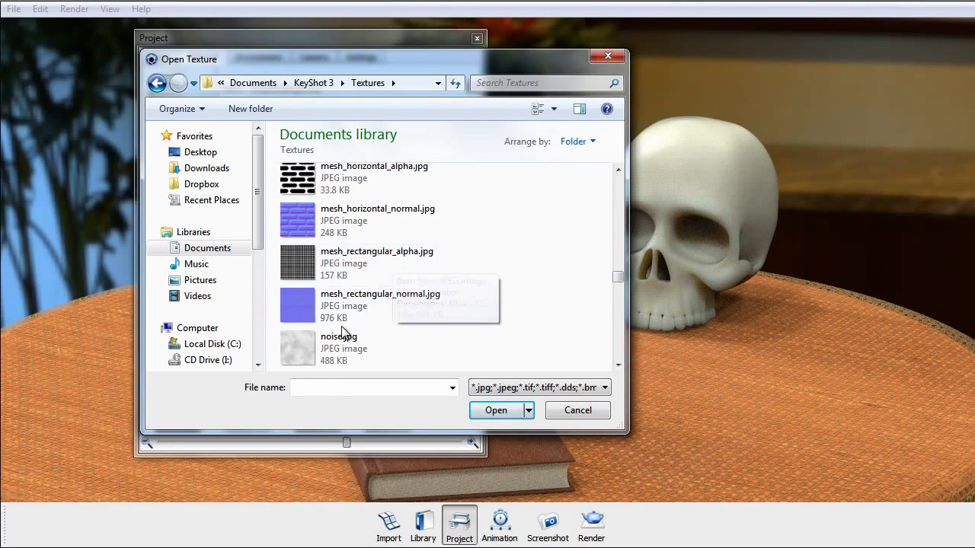
{"action": "left_click", "coordinate": [338, 355]}
{"action": "left_click", "coordinate": [500, 414]}
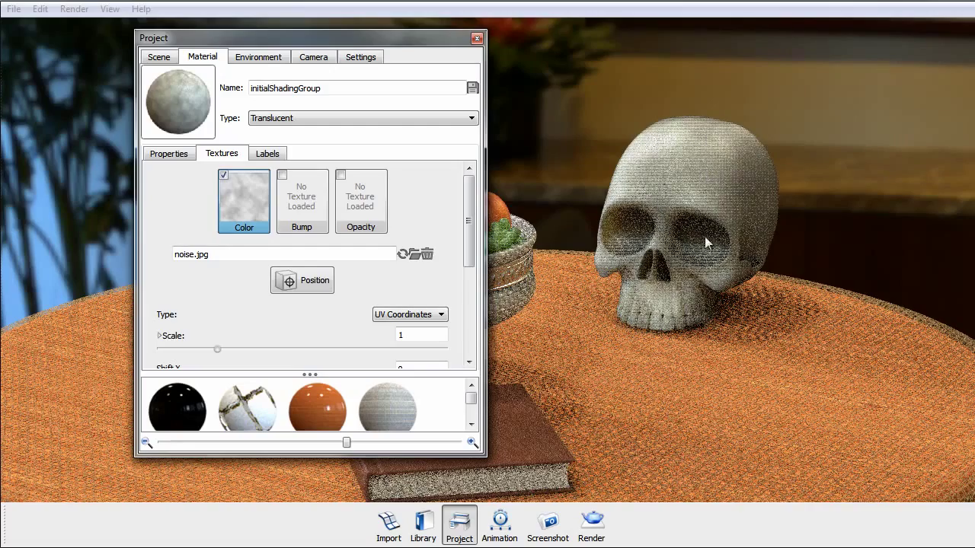
Step: Change the mapping type of the skull's color texture to Box Map
{"action": "left_click", "coordinate": [181, 154]}
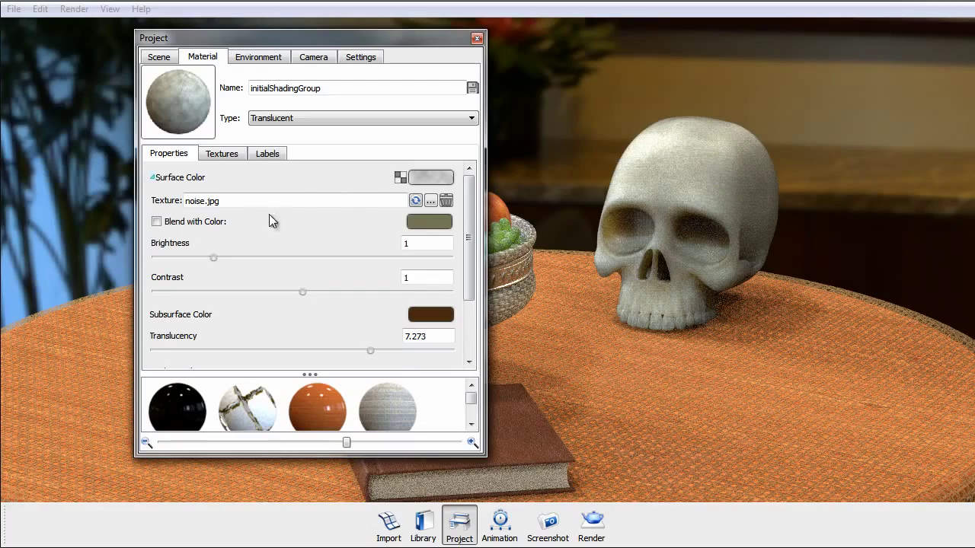
{"action": "left_click", "coordinate": [236, 156]}
{"action": "left_click", "coordinate": [417, 315]}
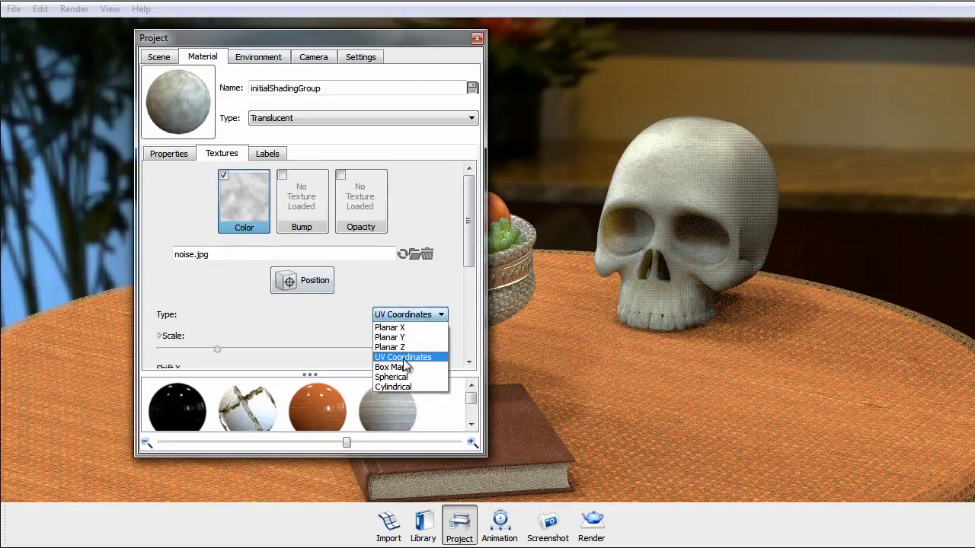
{"action": "left_click", "coordinate": [405, 367]}
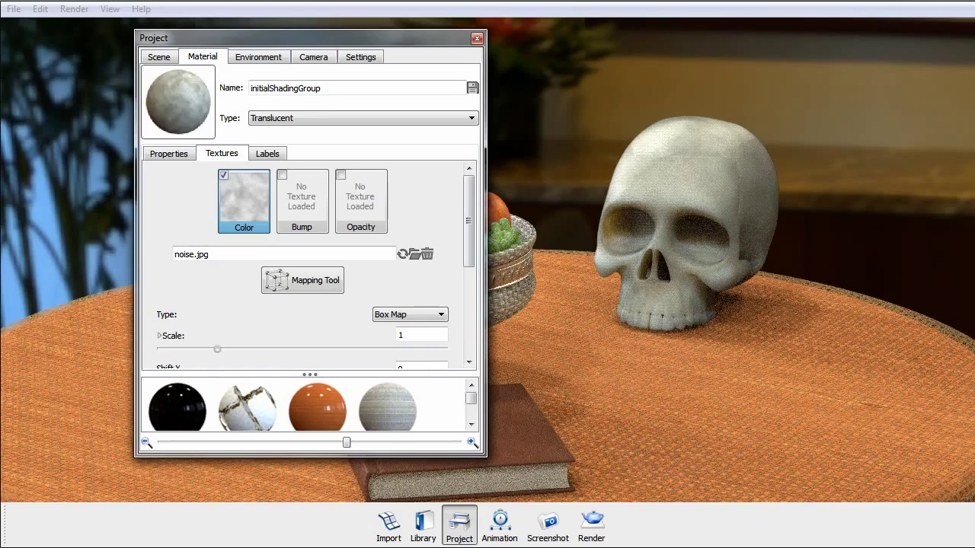
Step: Blend the skull's noise texture with a lighter beige, RGB 152, 148, 113, and close the material settings
{"action": "left_click", "coordinate": [169, 155]}
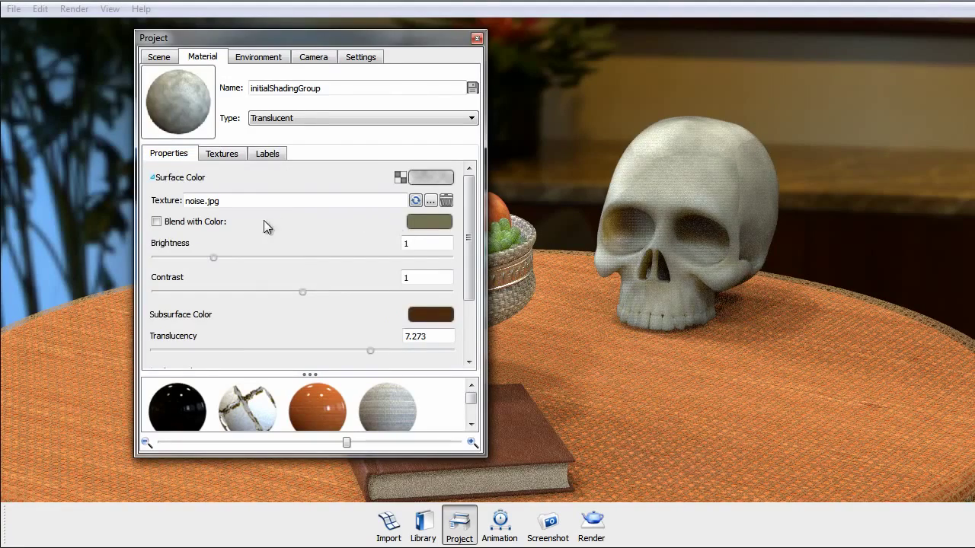
{"action": "left_click", "coordinate": [229, 222]}
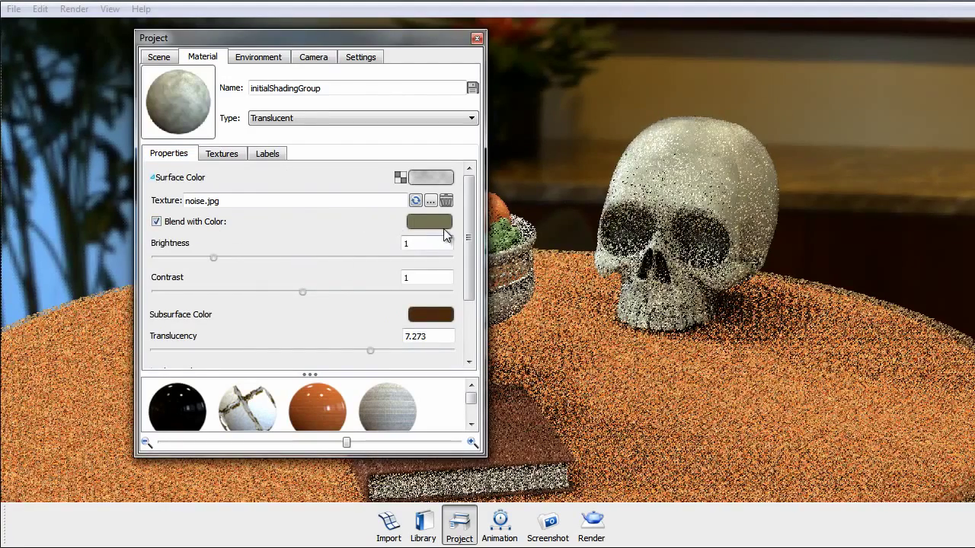
{"action": "left_click", "coordinate": [429, 222]}
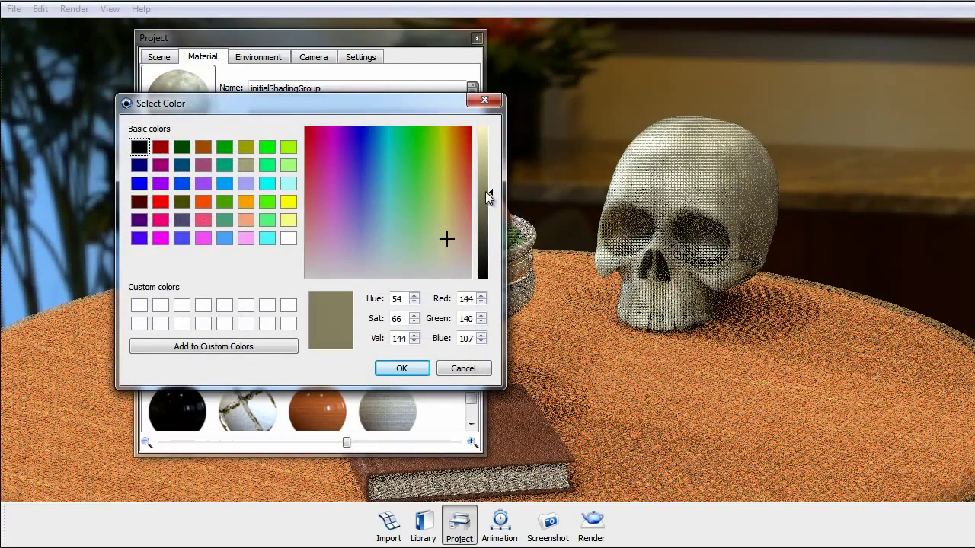
{"action": "left_click_drag", "start_coordinate": [488, 197], "coordinate": [483, 188]}
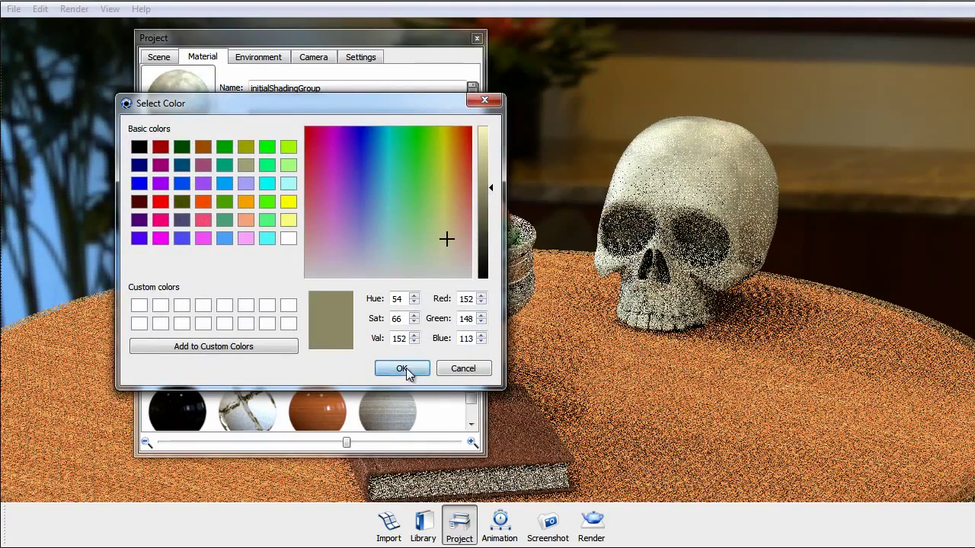
{"action": "left_click", "coordinate": [402, 369]}
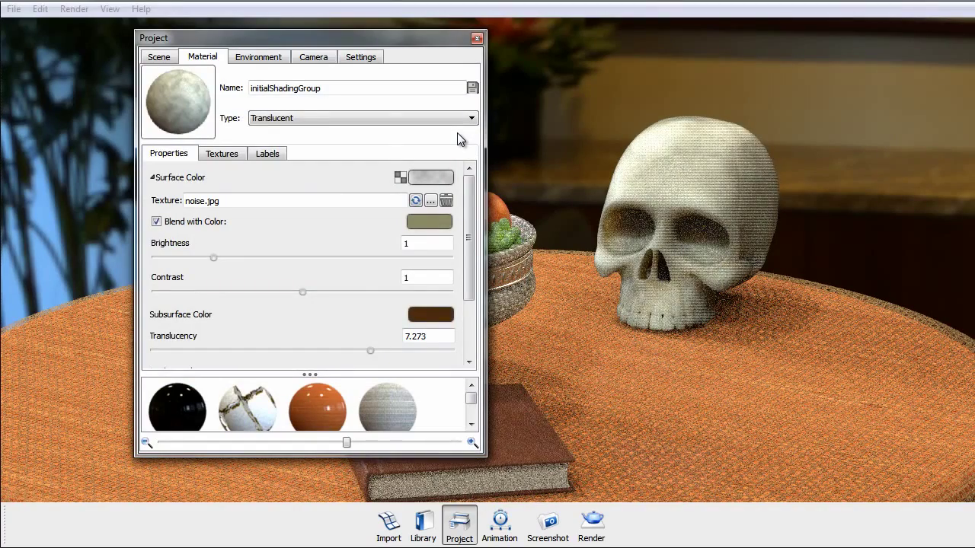
{"action": "left_click", "coordinate": [476, 39]}
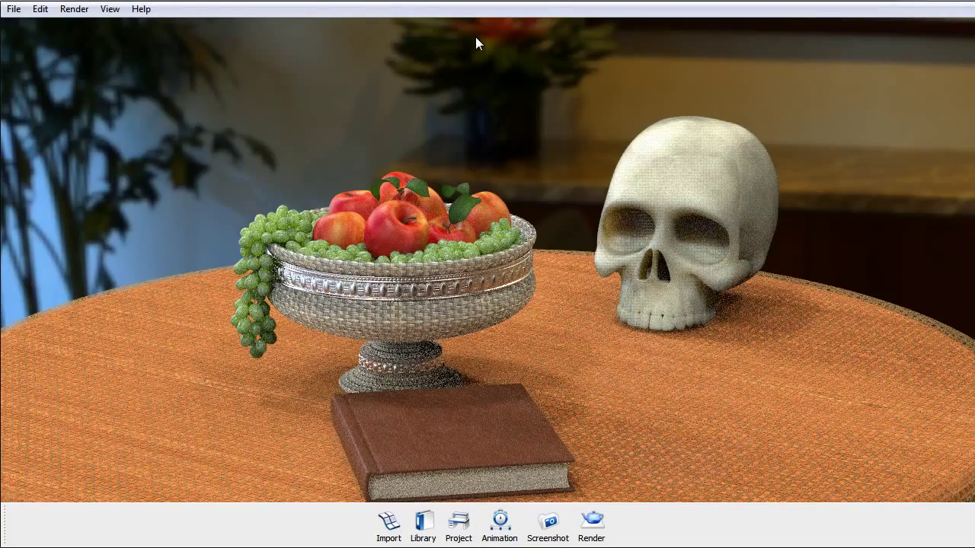
Step: Remove the opacity texture from the tablecloth material so the cloth is fully opaque, and close the material settings
{"action": "middle_click_drag", "start_coordinate": [740, 256], "coordinate": [661, 152]}
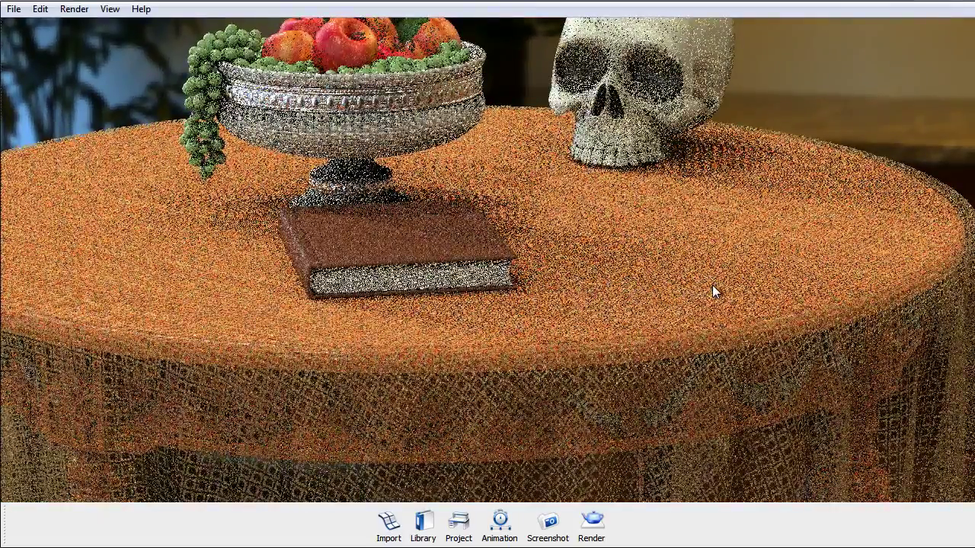
{"action": "left_click_drag", "start_coordinate": [723, 182], "coordinate": [730, 325]}
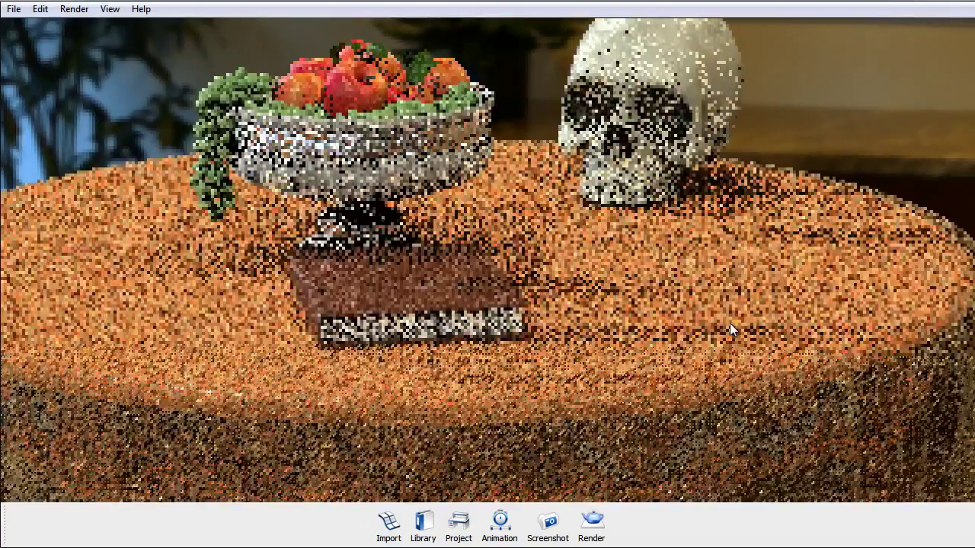
{"action": "double_click", "coordinate": [729, 325]}
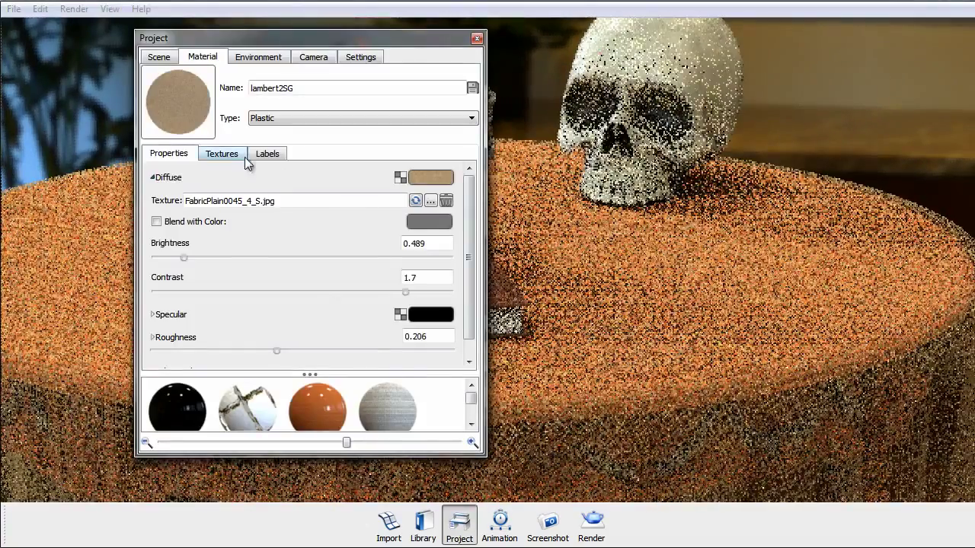
{"action": "left_click", "coordinate": [242, 156]}
{"action": "left_click", "coordinate": [381, 208]}
{"action": "left_click", "coordinate": [428, 255]}
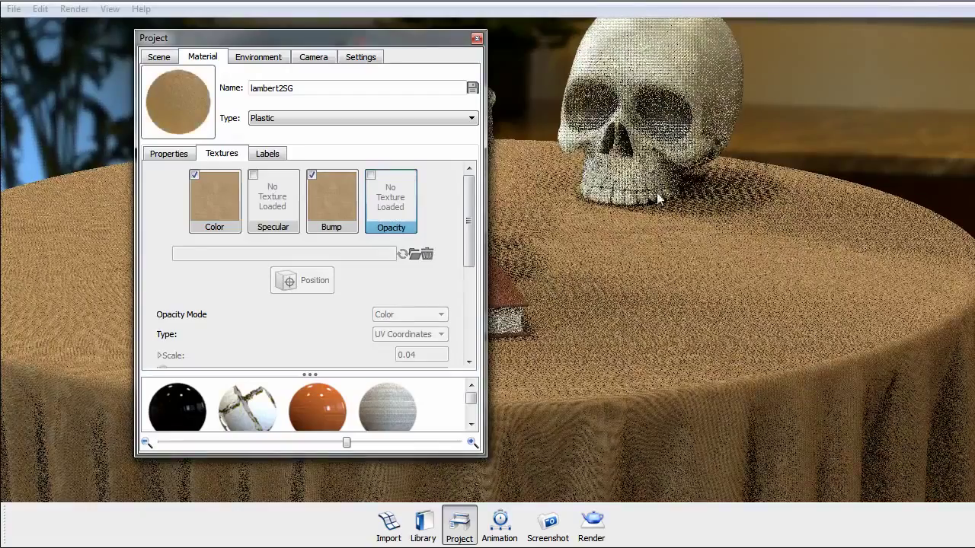
{"action": "left_click", "coordinate": [476, 38]}
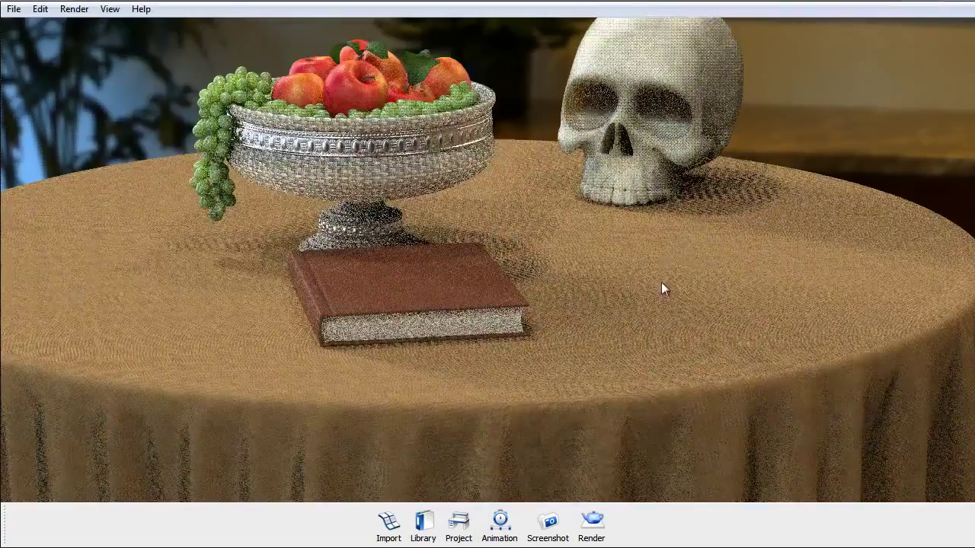
Step: Reframe the camera to a low, close view of the fruit bowl, the book and the skull on the table
{"action": "mouse_move", "coordinate": [660, 282]}
{"action": "left_mouse_down"}
{"action": "mouse_move", "coordinate": [673, 341]}
{"action": "mouse_move", "coordinate": [631, 267]}
{"action": "left_mouse_up"}
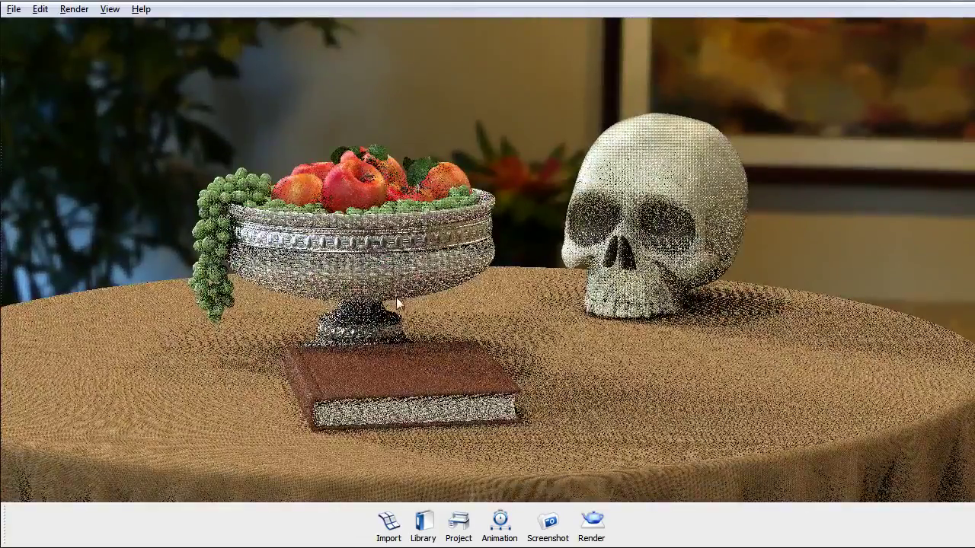
{"action": "scroll", "coordinate": [594, 322], "scroll_direction": "down", "scroll_amount": 15}
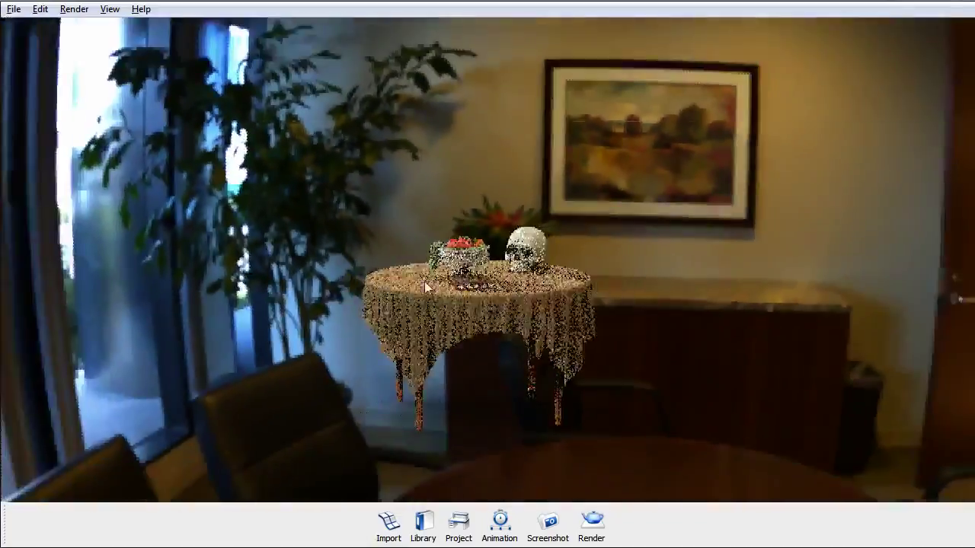
{"action": "scroll", "coordinate": [425, 282], "scroll_direction": "down", "scroll_amount": 12}
{"action": "left_click_drag", "start_coordinate": [453, 283], "coordinate": [478, 314]}
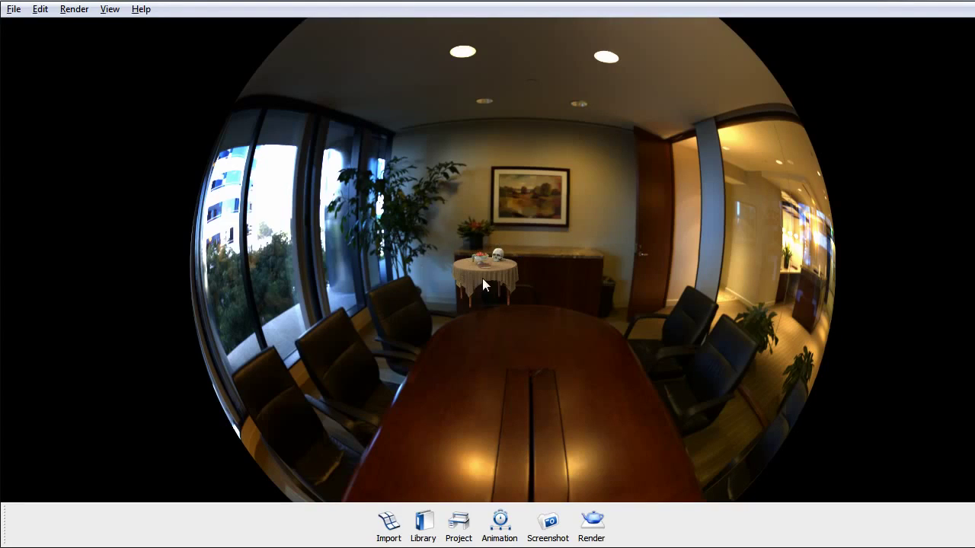
{"action": "scroll", "coordinate": [503, 284], "scroll_direction": "up", "scroll_amount": 6}
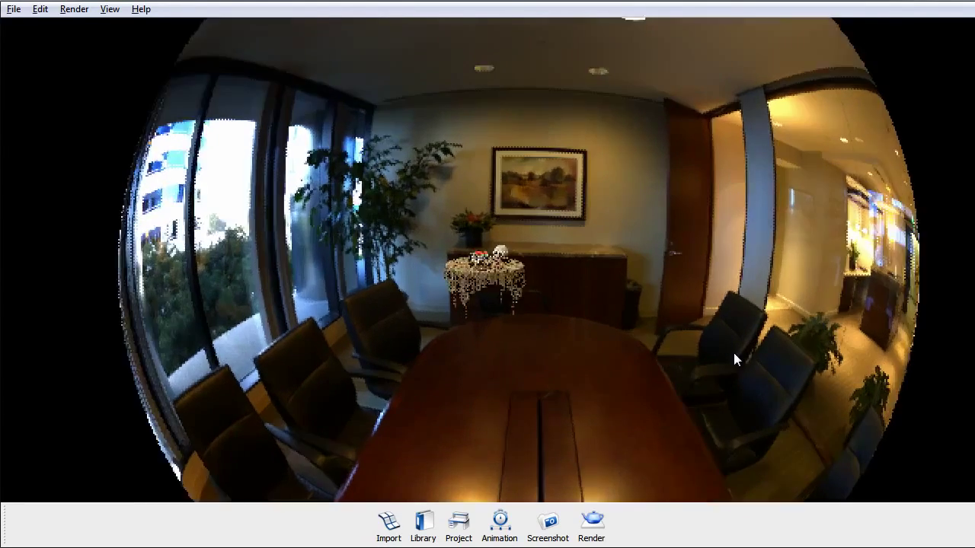
{"action": "scroll", "coordinate": [303, 292], "scroll_direction": "up", "scroll_amount": 8}
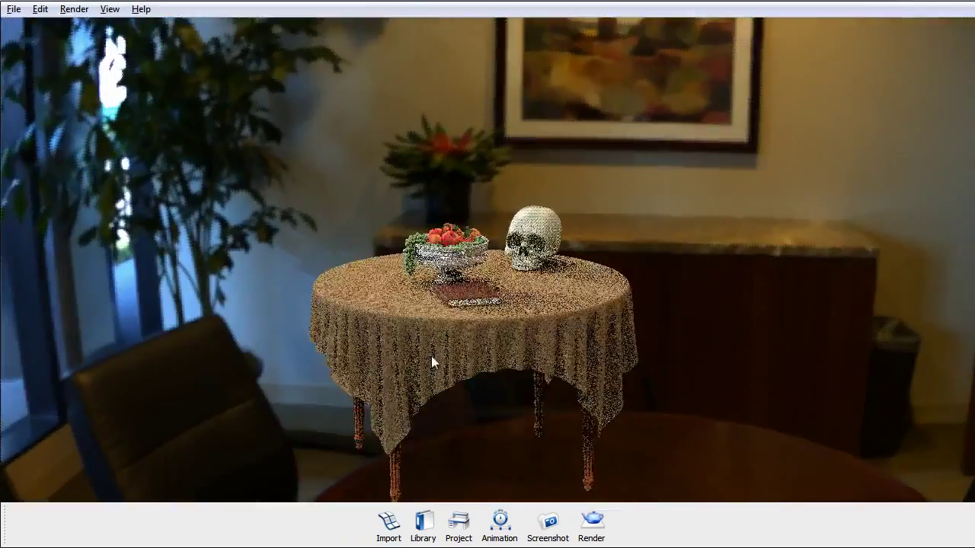
{"action": "scroll", "coordinate": [584, 358], "scroll_direction": "up", "scroll_amount": 8}
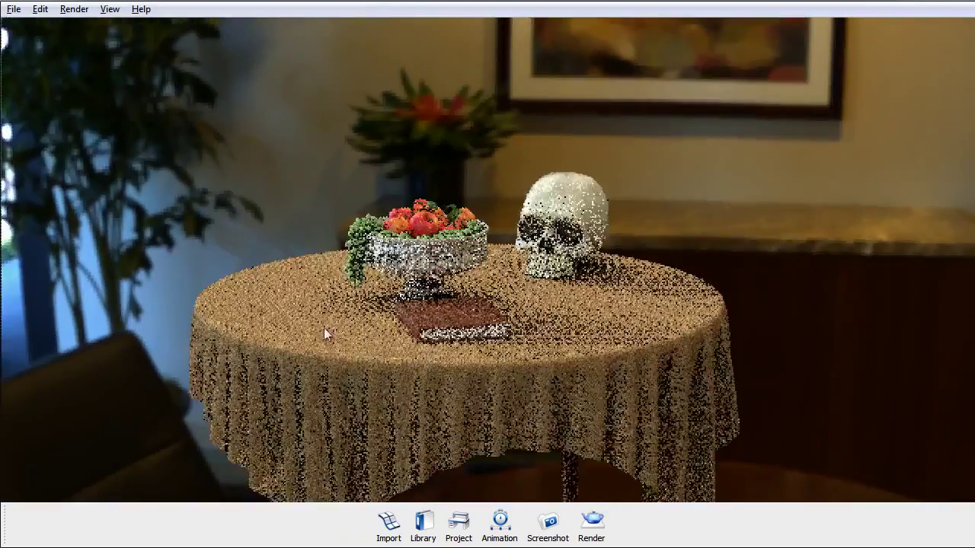
{"action": "scroll", "coordinate": [578, 335], "scroll_direction": "up", "scroll_amount": 7}
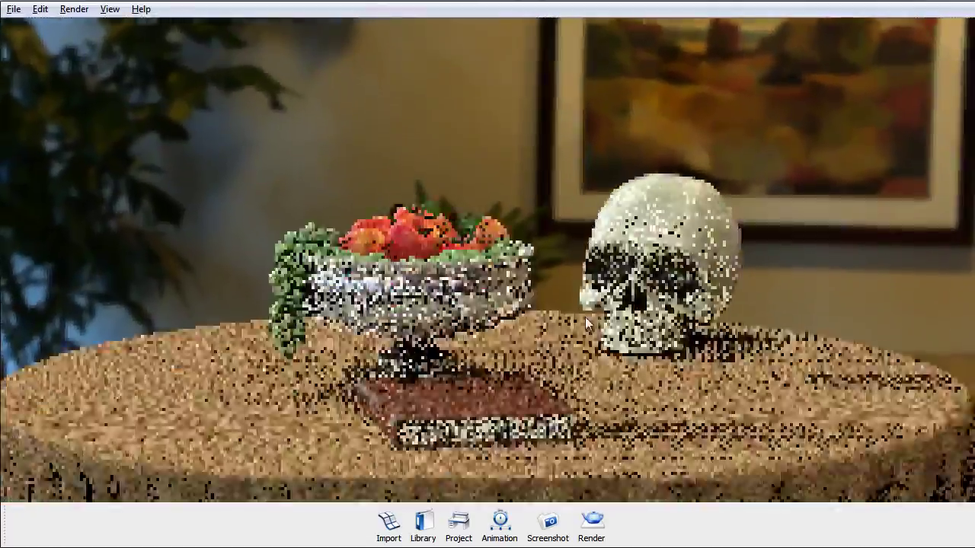
{"action": "middle_click_drag", "start_coordinate": [640, 390], "coordinate": [631, 355]}
{"action": "scroll", "coordinate": [778, 498], "scroll_direction": "up", "scroll_amount": 3}
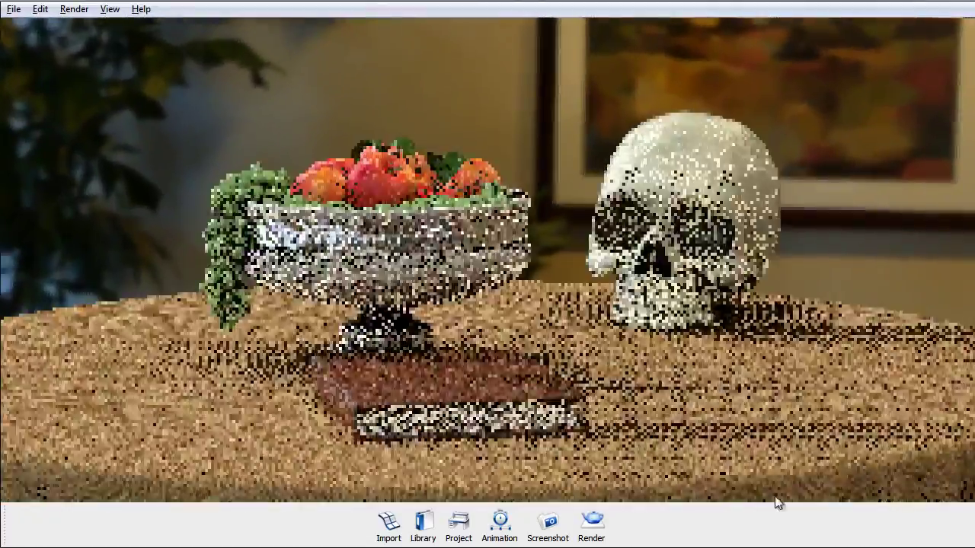
{"action": "middle_click_drag", "start_coordinate": [526, 367], "coordinate": [463, 354]}
{"action": "left_click_drag", "start_coordinate": [462, 355], "coordinate": [532, 345]}
{"action": "scroll", "coordinate": [532, 345], "scroll_direction": "up", "scroll_amount": 2}
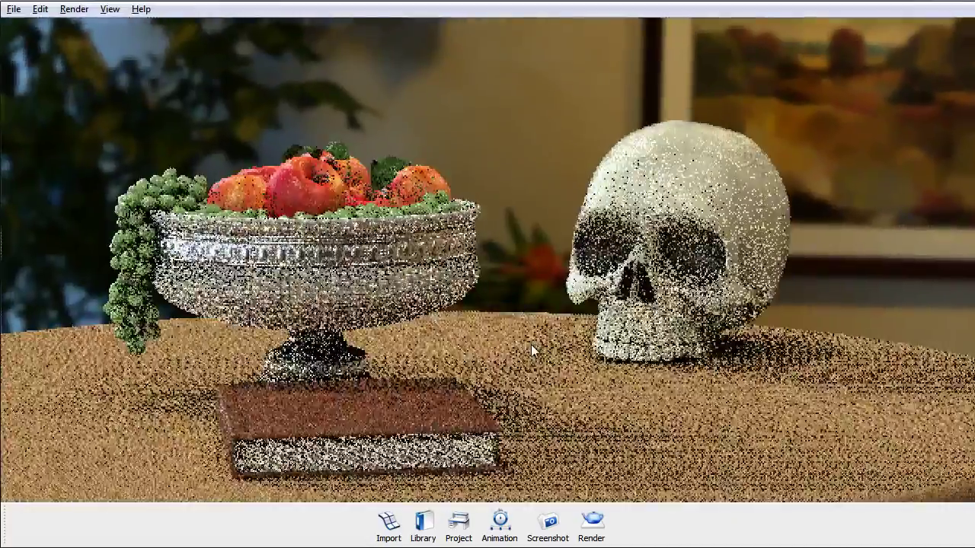
{"action": "left_click_drag", "start_coordinate": [632, 274], "coordinate": [639, 271]}
{"action": "middle_click_drag", "start_coordinate": [639, 274], "coordinate": [679, 266]}
{"action": "scroll", "coordinate": [680, 269], "scroll_direction": "up", "scroll_amount": 2}
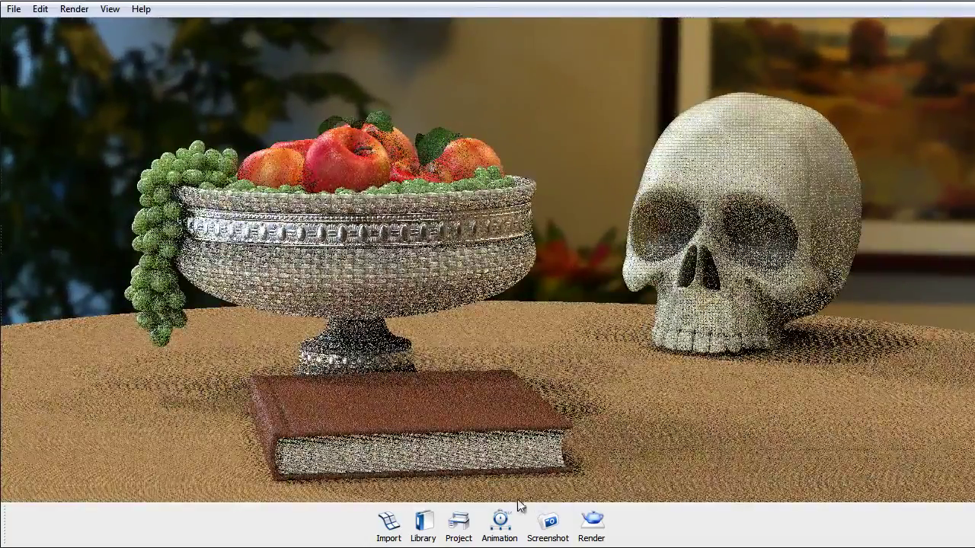
Step: Set the camera's focal length to 186.545 mm and close the project settings
{"action": "left_click", "coordinate": [458, 522]}
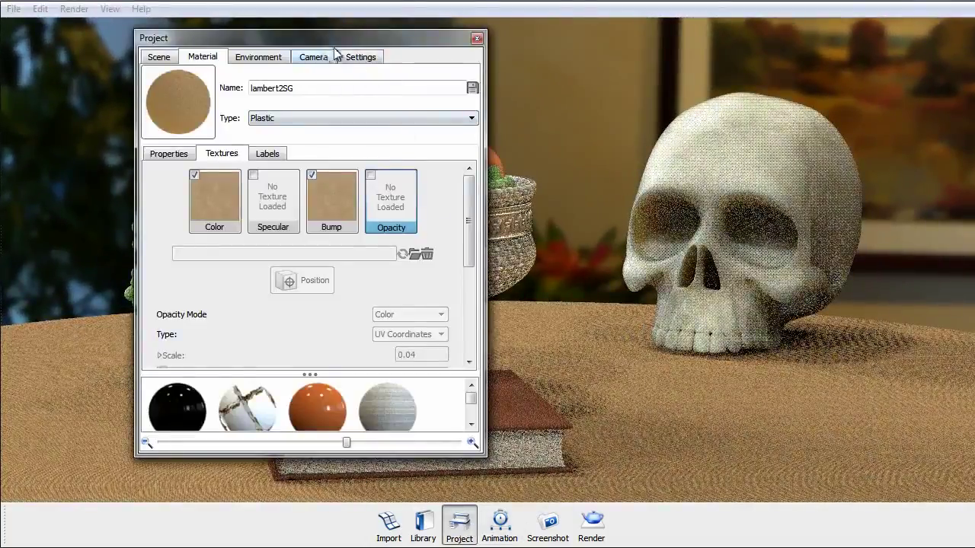
{"action": "left_click_drag", "start_coordinate": [355, 44], "coordinate": [807, 86]}
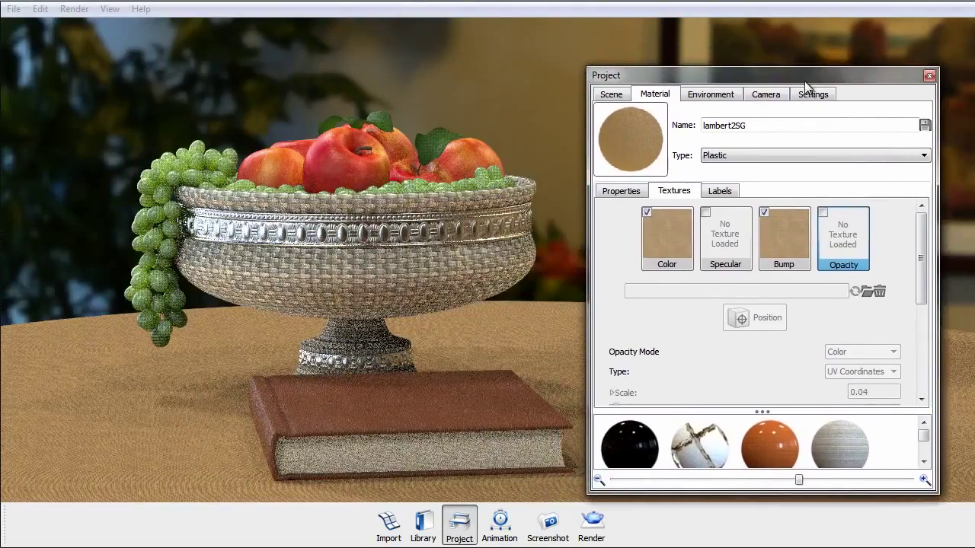
{"action": "left_click", "coordinate": [767, 96]}
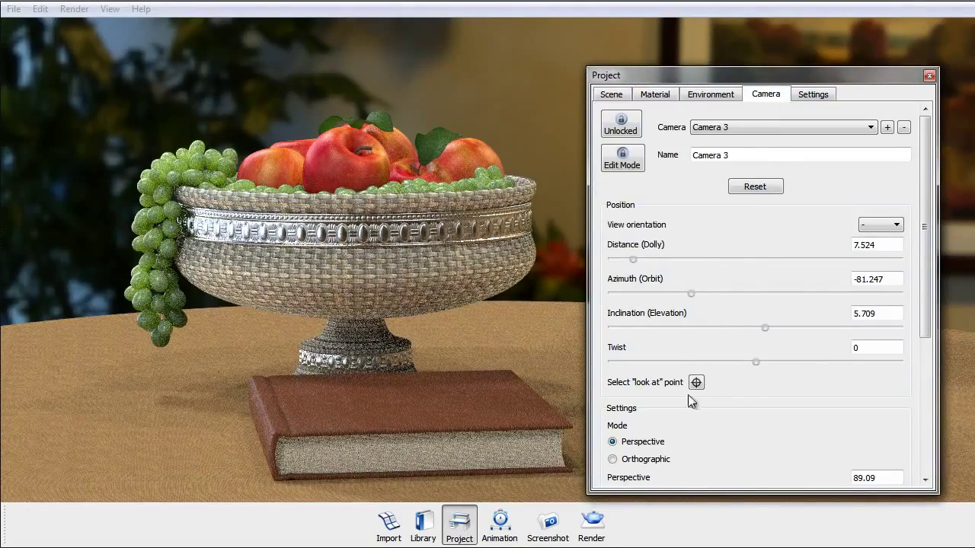
{"action": "scroll", "coordinate": [748, 260], "scroll_direction": "down", "scroll_amount": 4}
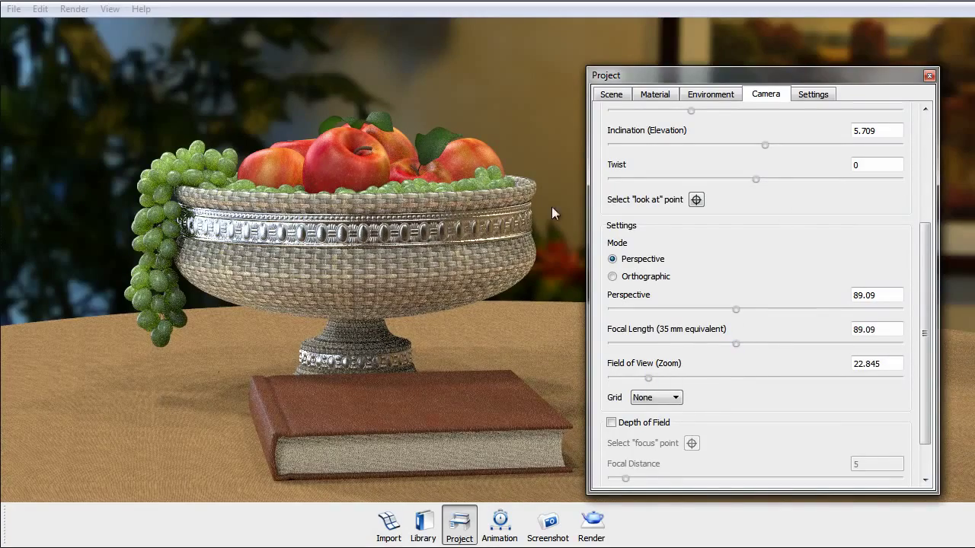
{"action": "right_click_drag", "start_coordinate": [512, 192], "coordinate": [92, 198], "text": "alt"}
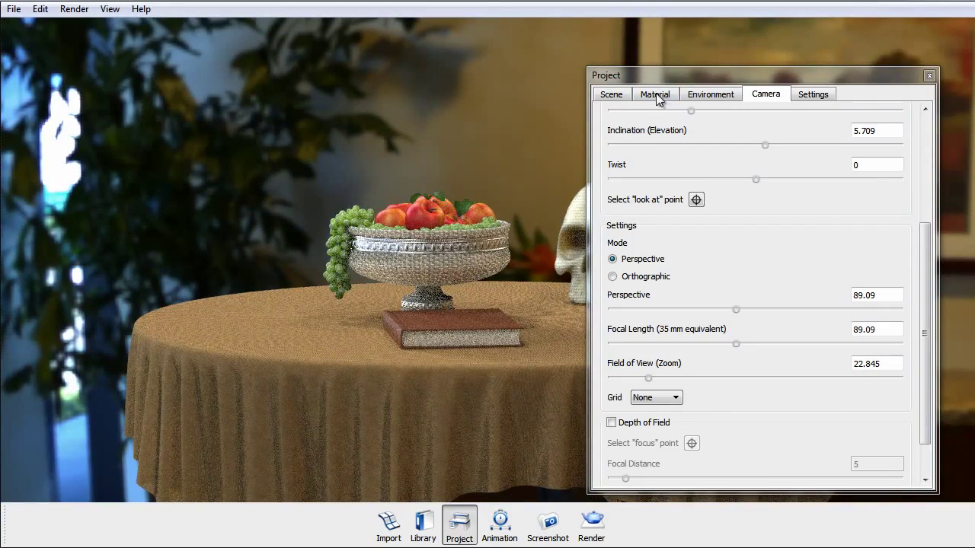
{"action": "left_click_drag", "start_coordinate": [660, 78], "coordinate": [734, 81]}
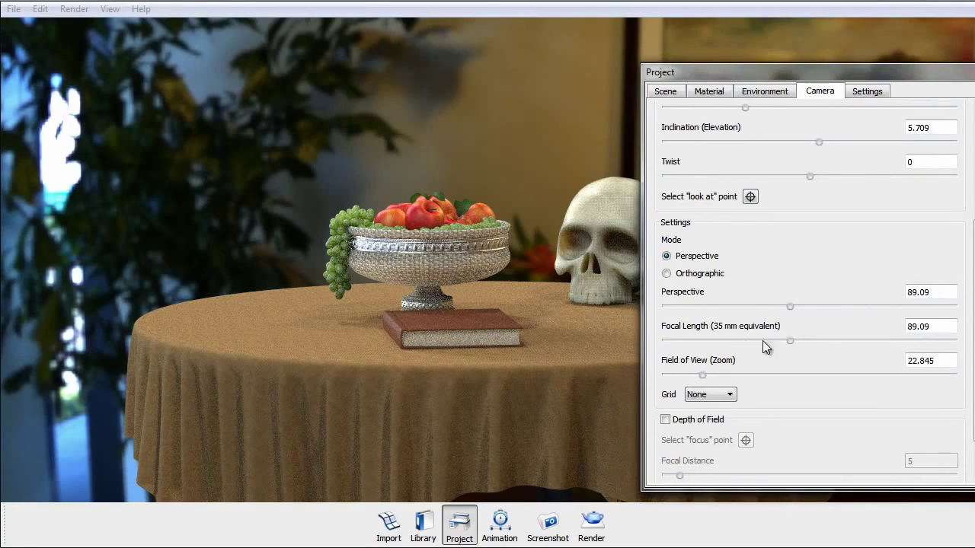
{"action": "left_click_drag", "start_coordinate": [789, 340], "coordinate": [940, 380]}
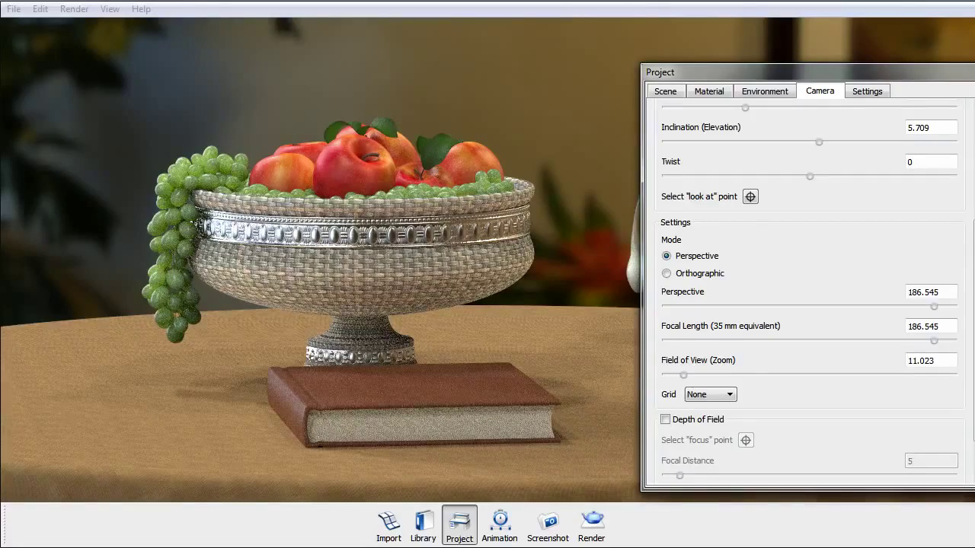
{"action": "left_click", "coordinate": [973, 70]}
Step: Reframe the camera closer so the fruit bowl, the book and the whole skull fill the view
{"action": "middle_click_drag", "start_coordinate": [625, 259], "coordinate": [599, 259]}
{"action": "scroll", "coordinate": [599, 259], "scroll_direction": "up", "scroll_amount": 3}
{"action": "scroll", "coordinate": [609, 195], "scroll_direction": "up", "scroll_amount": 1}
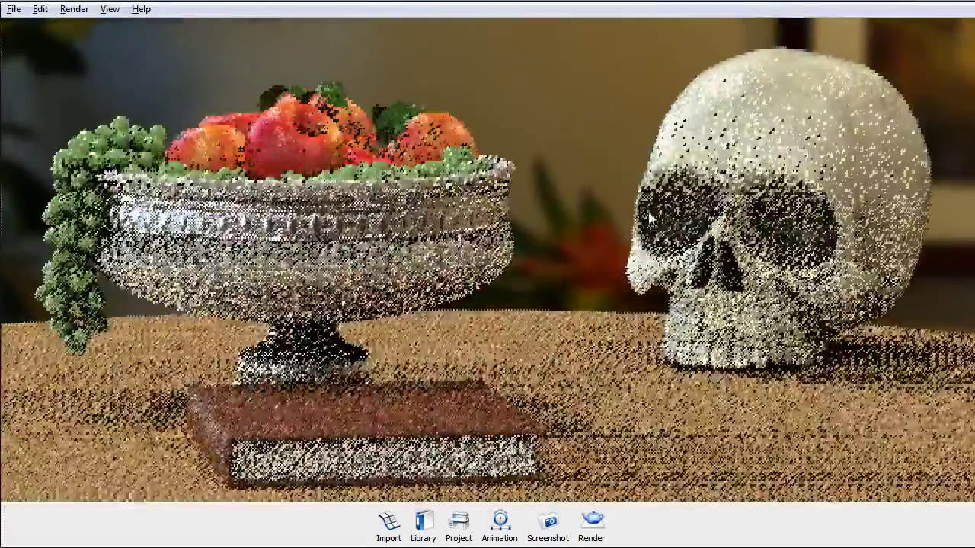
{"action": "middle_click_drag", "start_coordinate": [633, 193], "coordinate": [642, 205]}
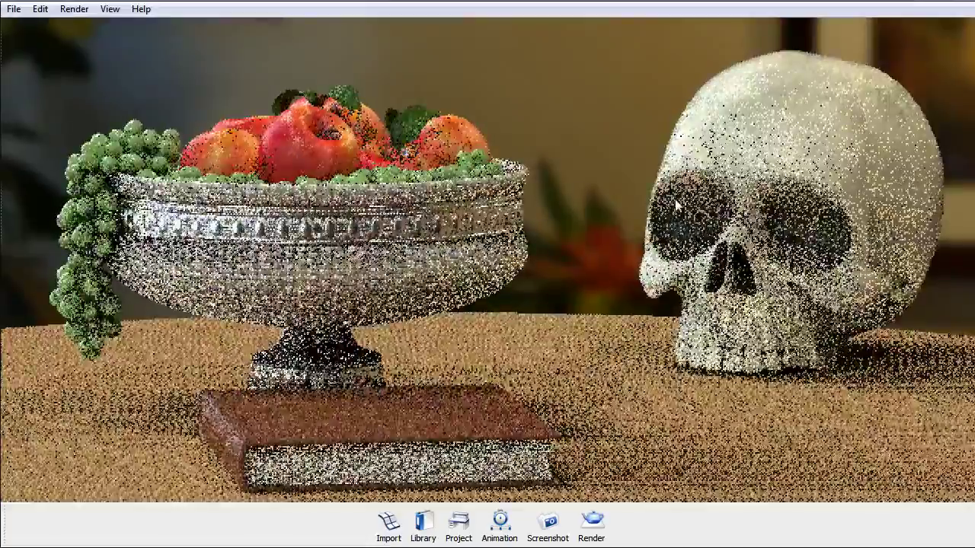
Step: Reduce the lighting environment's size to 18.585 and rotate it so the blurred wall painting sits behind the skull
{"action": "left_click_drag", "start_coordinate": [859, 76], "coordinate": [818, 94], "text": "ctrl"}
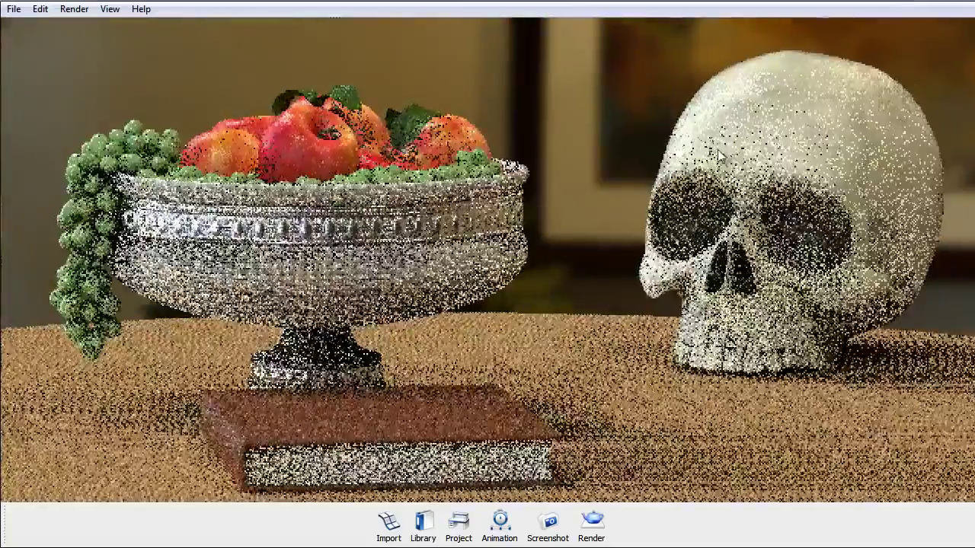
{"action": "left_click", "coordinate": [460, 522]}
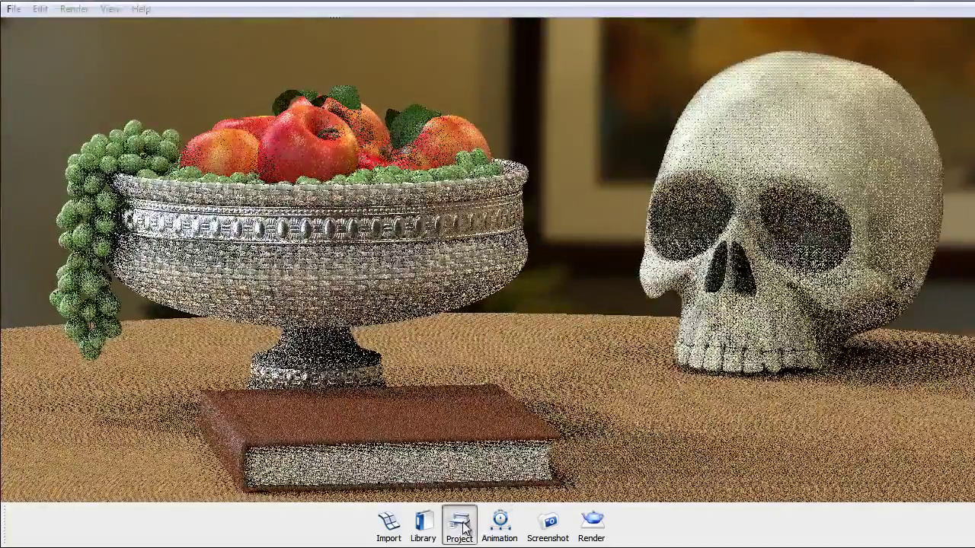
{"action": "left_click", "coordinate": [764, 92]}
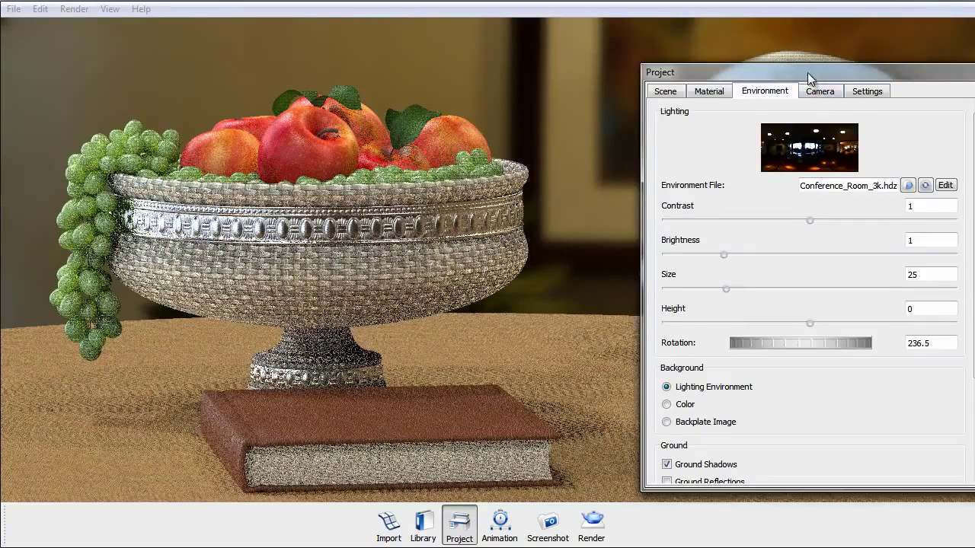
{"action": "left_click_drag", "start_coordinate": [806, 83], "coordinate": [791, 76]}
{"action": "left_click_drag", "start_coordinate": [707, 283], "coordinate": [695, 282]}
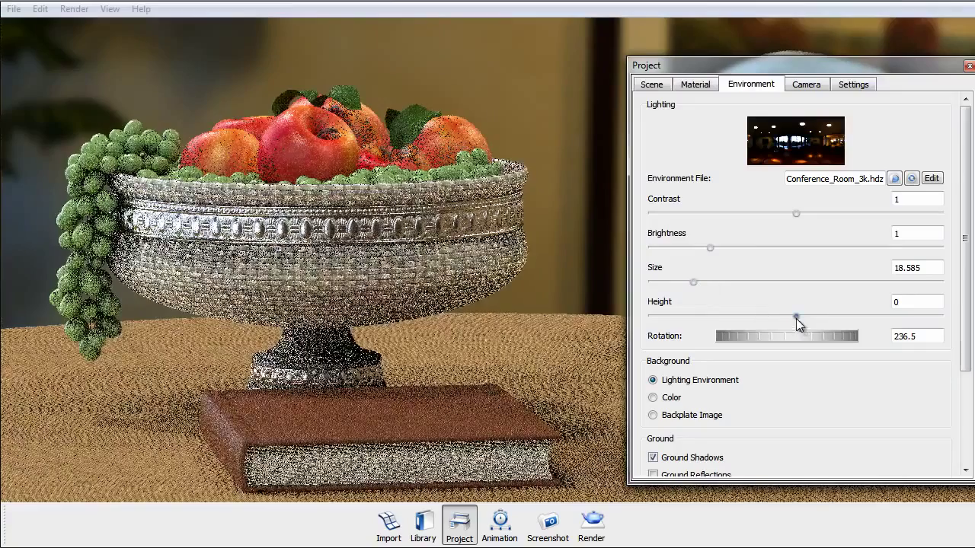
{"action": "mouse_move", "coordinate": [813, 317]}
{"action": "left_mouse_down"}
{"action": "mouse_move", "coordinate": [831, 316]}
{"action": "mouse_move", "coordinate": [816, 314]}
{"action": "left_mouse_up"}
{"action": "left_click_drag", "start_coordinate": [837, 67], "coordinate": [810, 360]}
{"action": "mouse_move", "coordinate": [639, 145]}
{"action": "left_mouse_down", "text": "ctrl"}
{"action": "mouse_move", "coordinate": [656, 149]}
{"action": "mouse_move", "coordinate": [622, 147]}
{"action": "left_mouse_up", "text": "ctrl"}
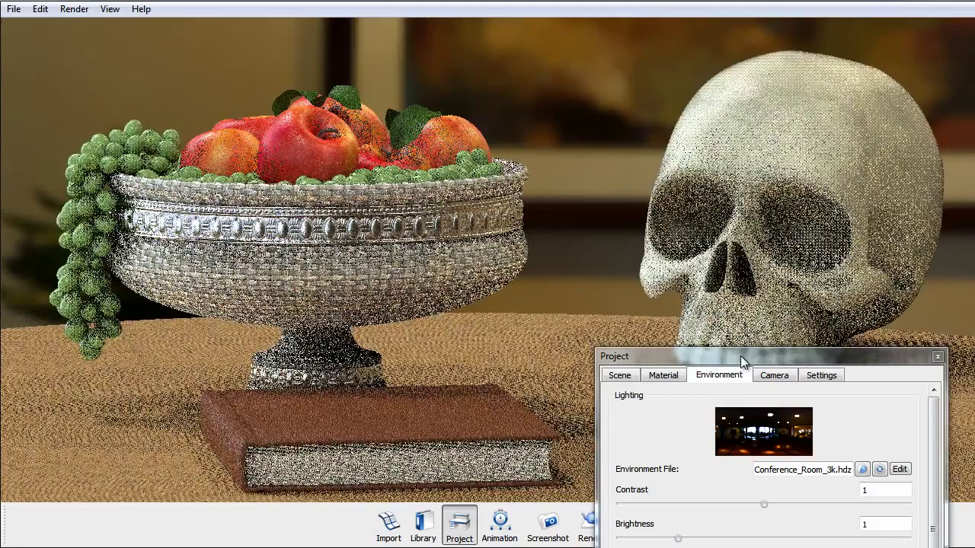
Step: Enable depth of field for the camera and place its focus point on the front of the fruit bowl
{"action": "left_click_drag", "start_coordinate": [740, 356], "coordinate": [746, 74]}
{"action": "left_click", "coordinate": [782, 88]}
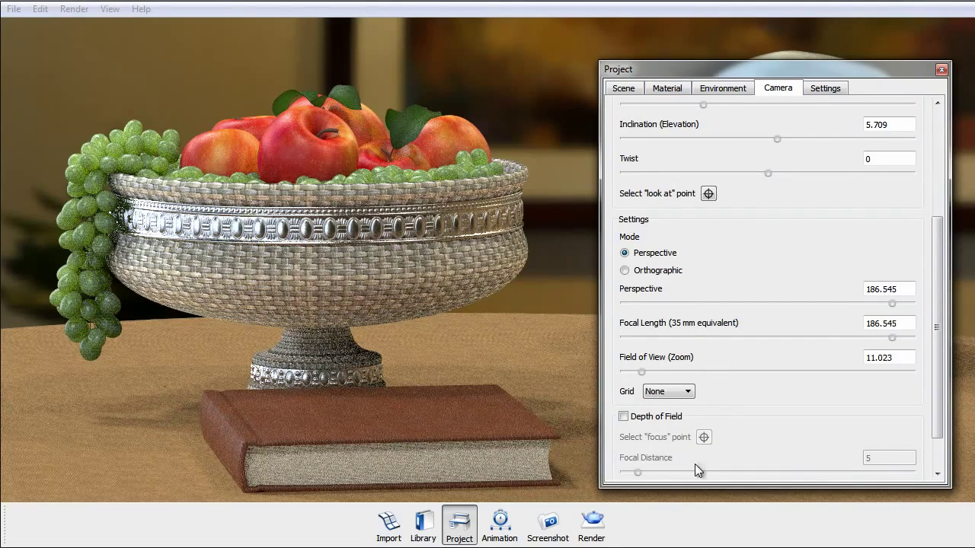
{"action": "left_click", "coordinate": [623, 416]}
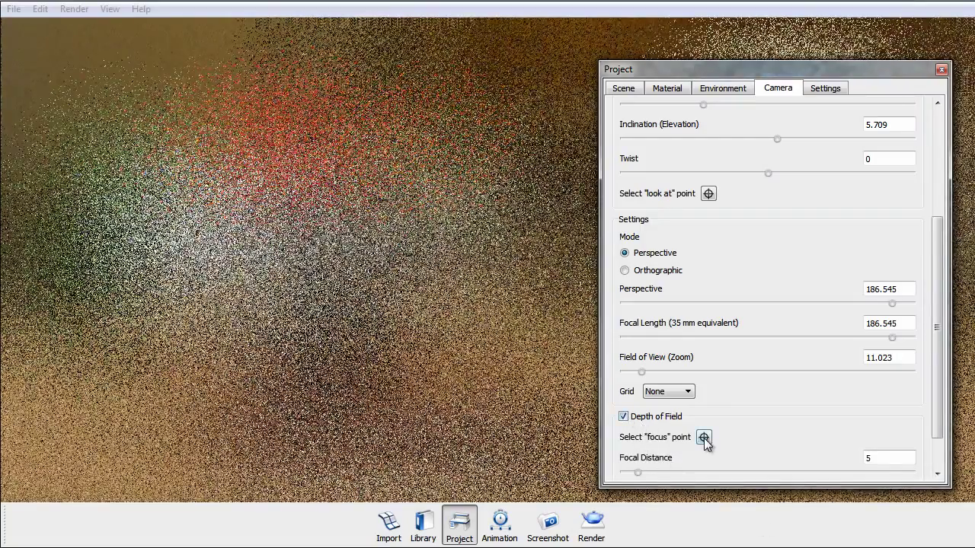
{"action": "left_click", "coordinate": [703, 440]}
{"action": "left_click_drag", "start_coordinate": [740, 68], "coordinate": [715, 59]}
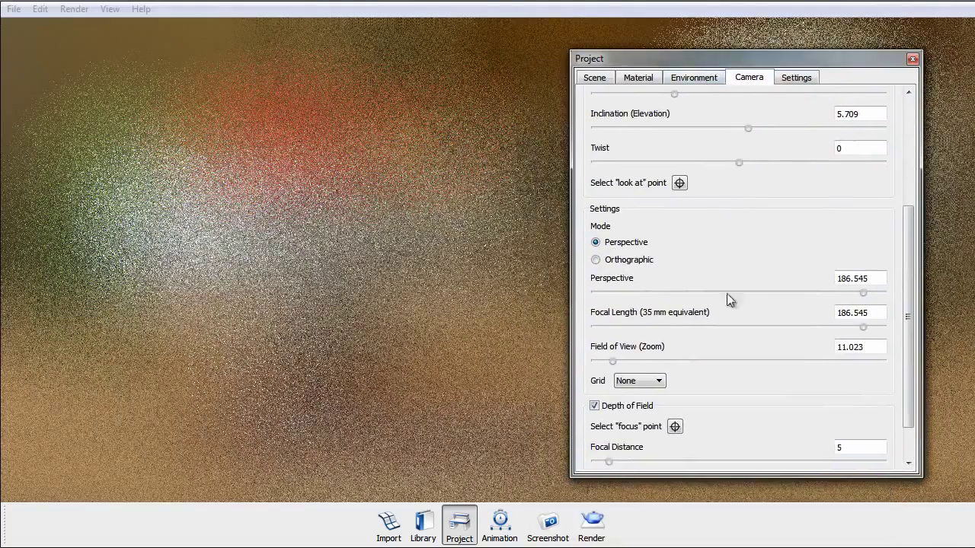
{"action": "left_click", "coordinate": [675, 427]}
{"action": "left_click", "coordinate": [366, 265]}
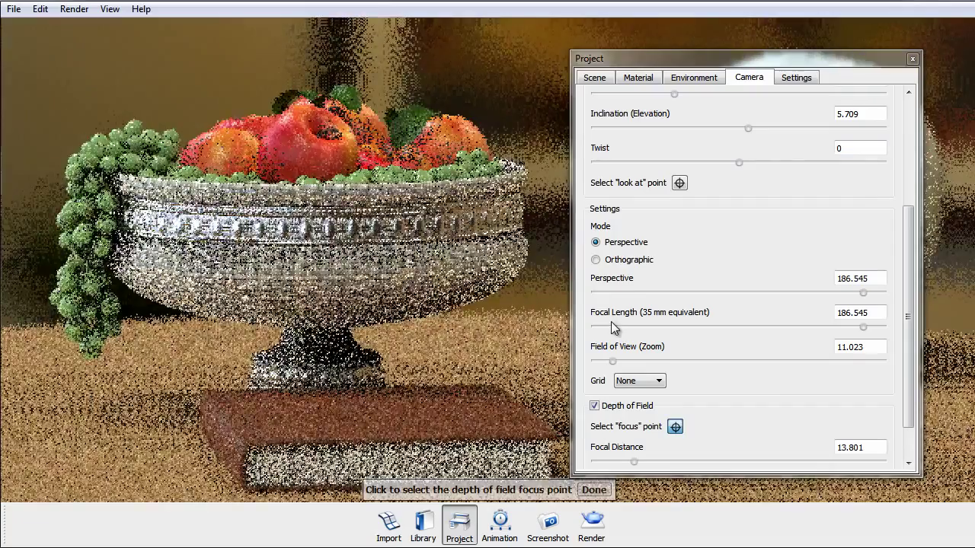
Step: Try depth-of-field F-stop values of about 1.9 and 0.193 to compare the blur
{"action": "left_click_drag", "start_coordinate": [790, 69], "coordinate": [874, 86]}
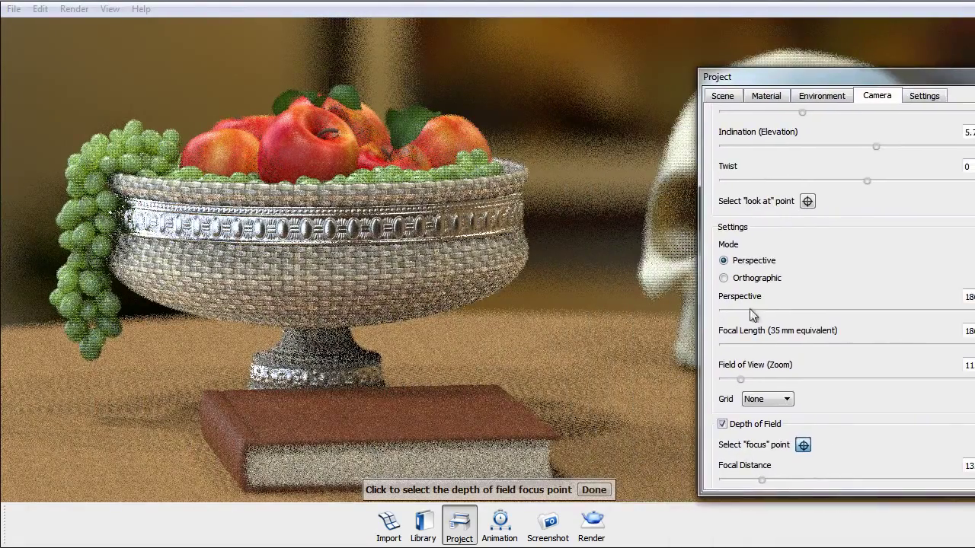
{"action": "scroll", "coordinate": [964, 418], "scroll_direction": "down", "scroll_amount": 2}
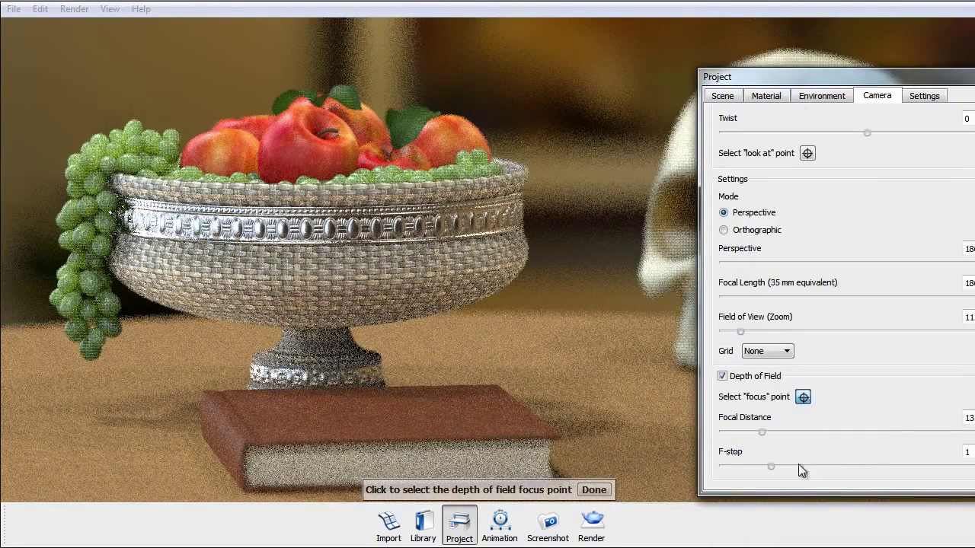
{"action": "left_click_drag", "start_coordinate": [772, 466], "coordinate": [815, 464]}
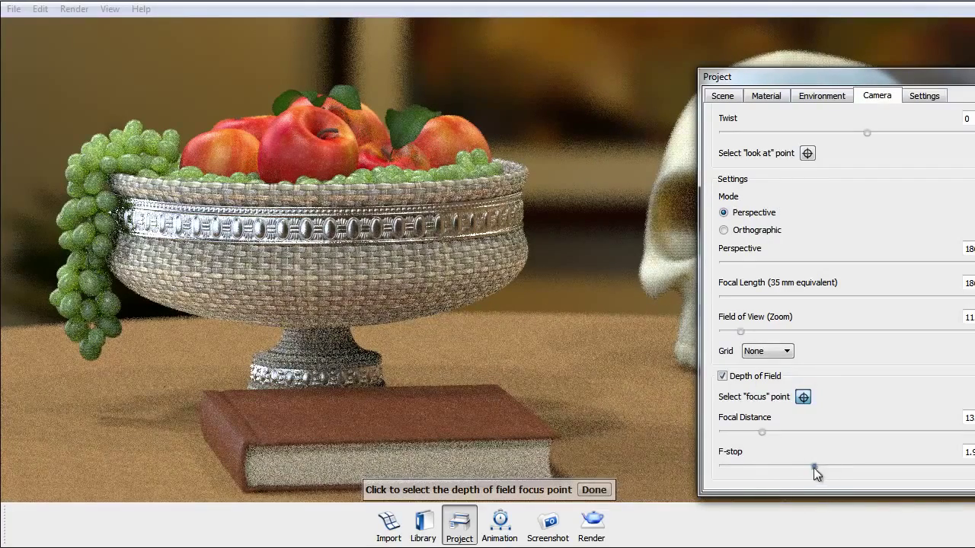
{"action": "left_click_drag", "start_coordinate": [814, 468], "coordinate": [734, 468]}
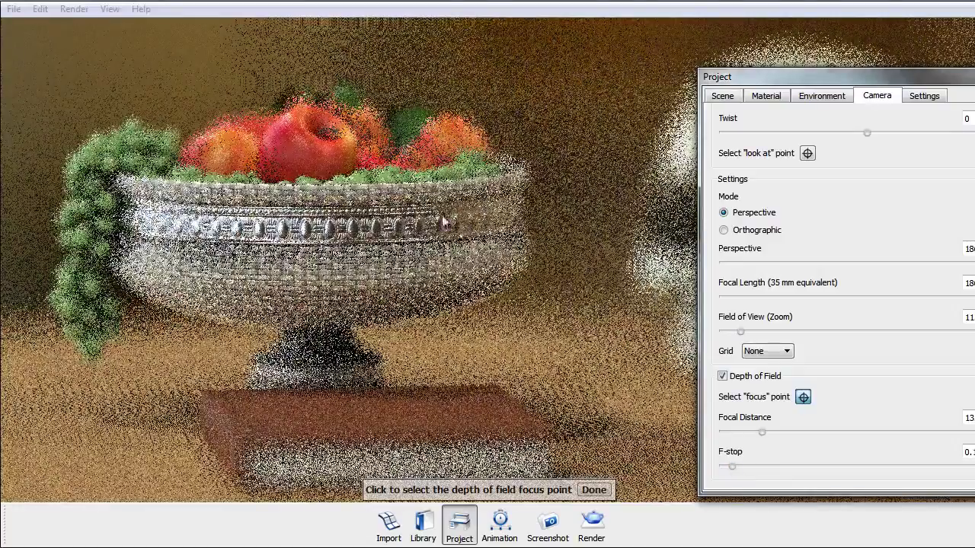
Step: Set the depth-of-field F-stop to 3.492 and close the camera settings
{"action": "left_click_drag", "start_coordinate": [776, 82], "coordinate": [669, 66]}
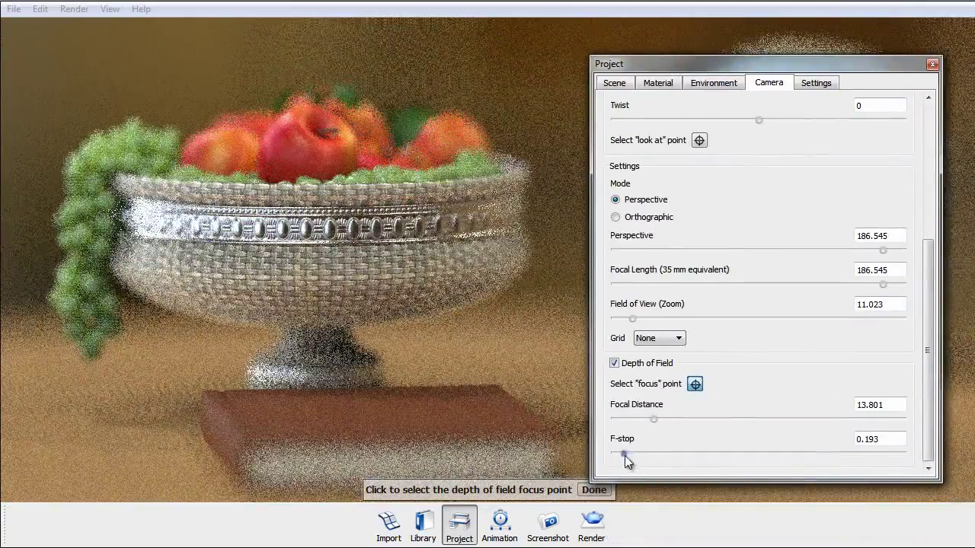
{"action": "left_click_drag", "start_coordinate": [624, 455], "coordinate": [784, 476]}
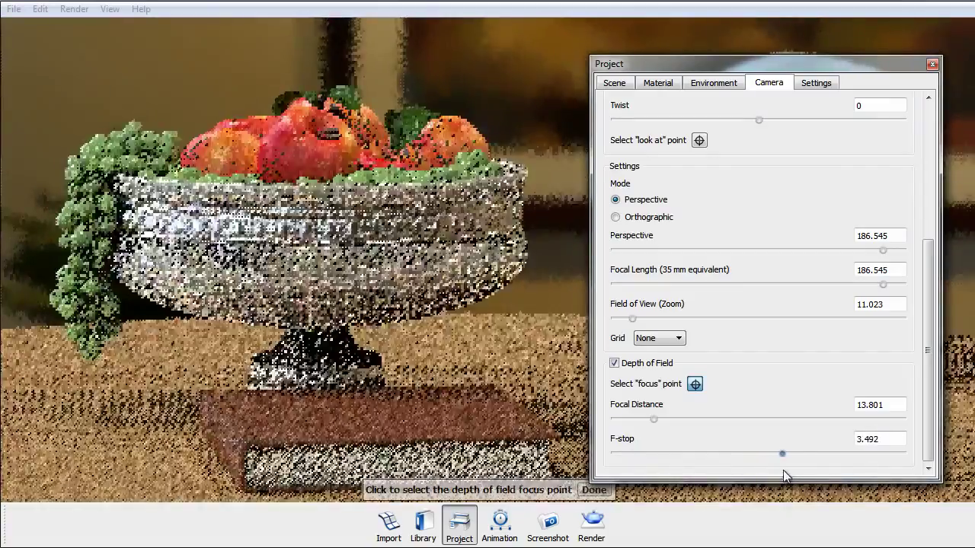
{"action": "left_click", "coordinate": [932, 65]}
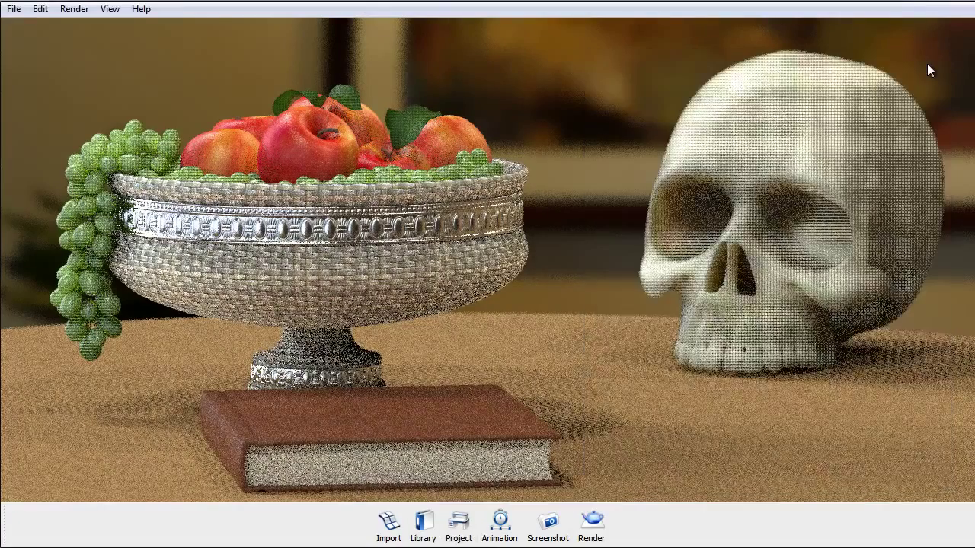